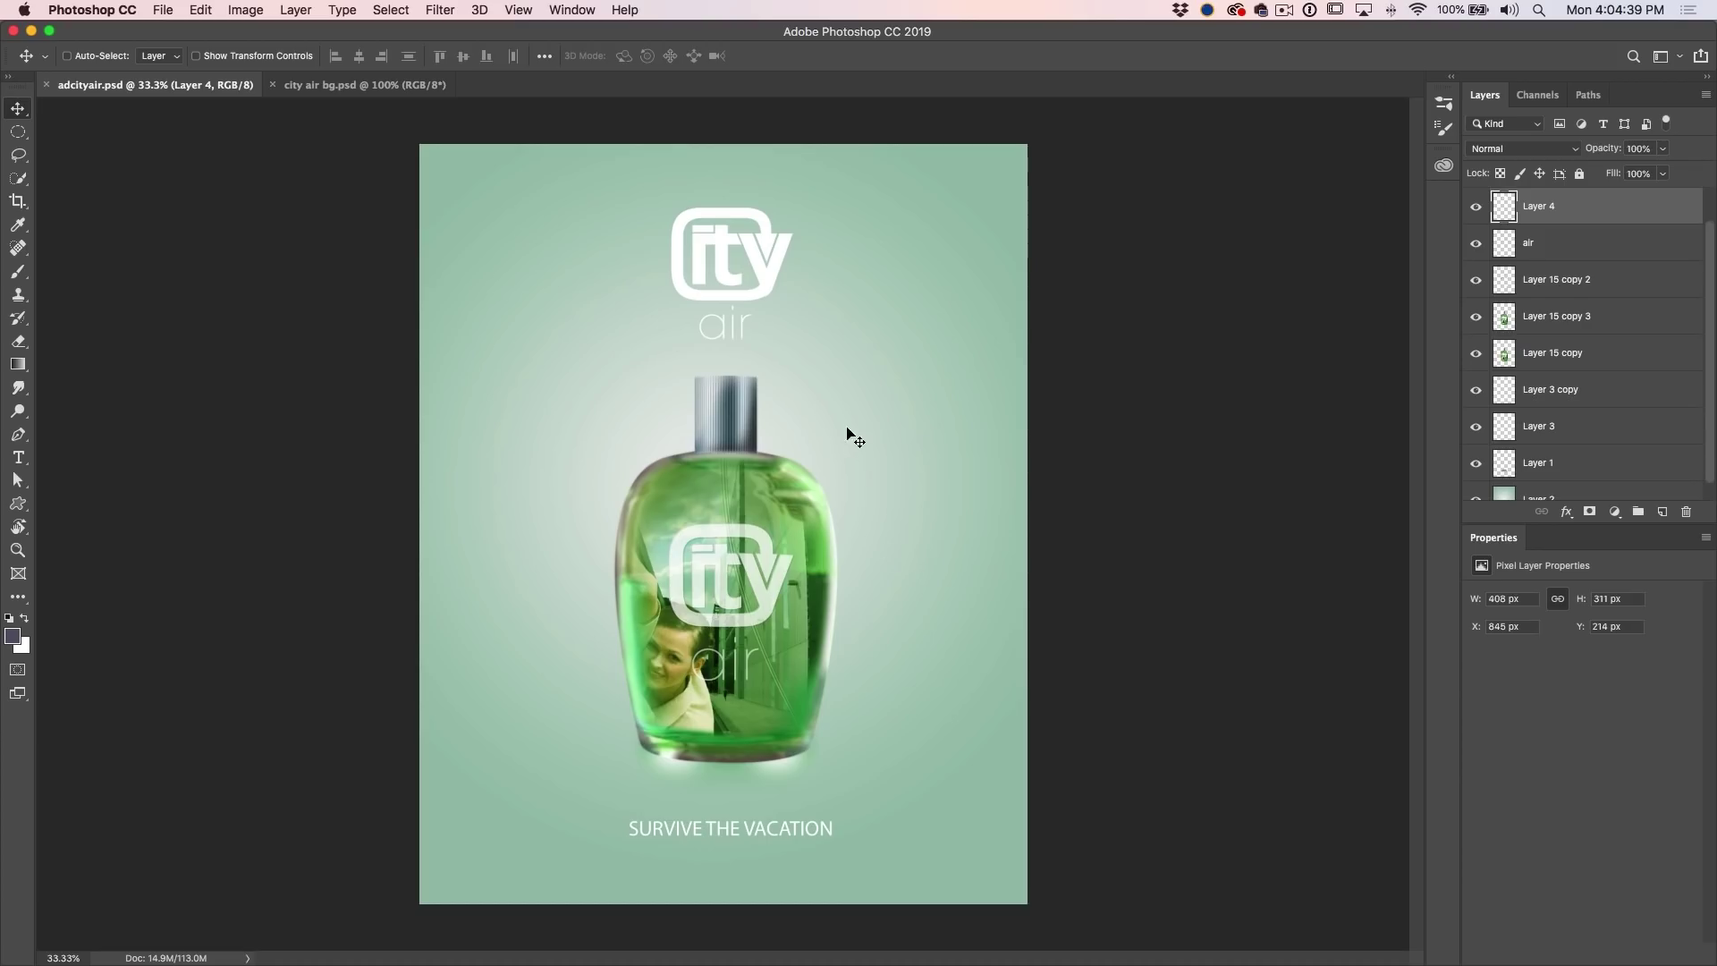
Try a free transform on the upper City logo, scaling it to about 98% and rotating it about -4.9 degrees, and discard it
key(super)
key(super)
key(super+t)
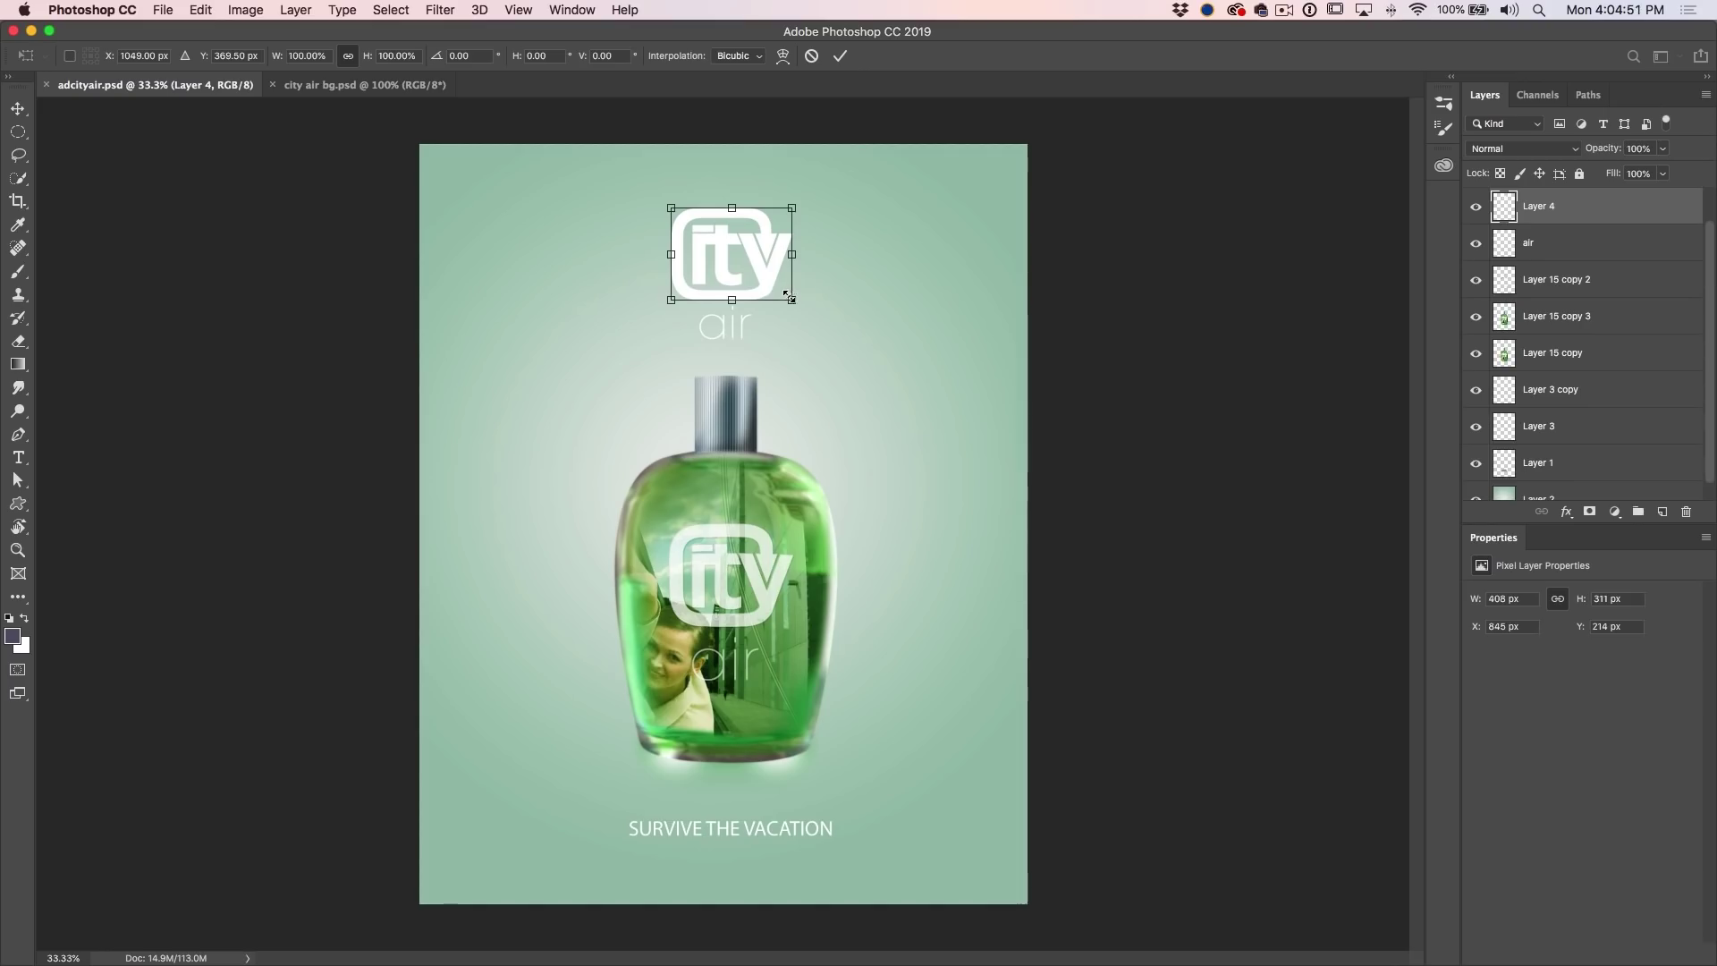
mouse_move(789, 297)
mouse_down()
mouse_move(876, 369)
mouse_move(771, 298)
mouse_up()
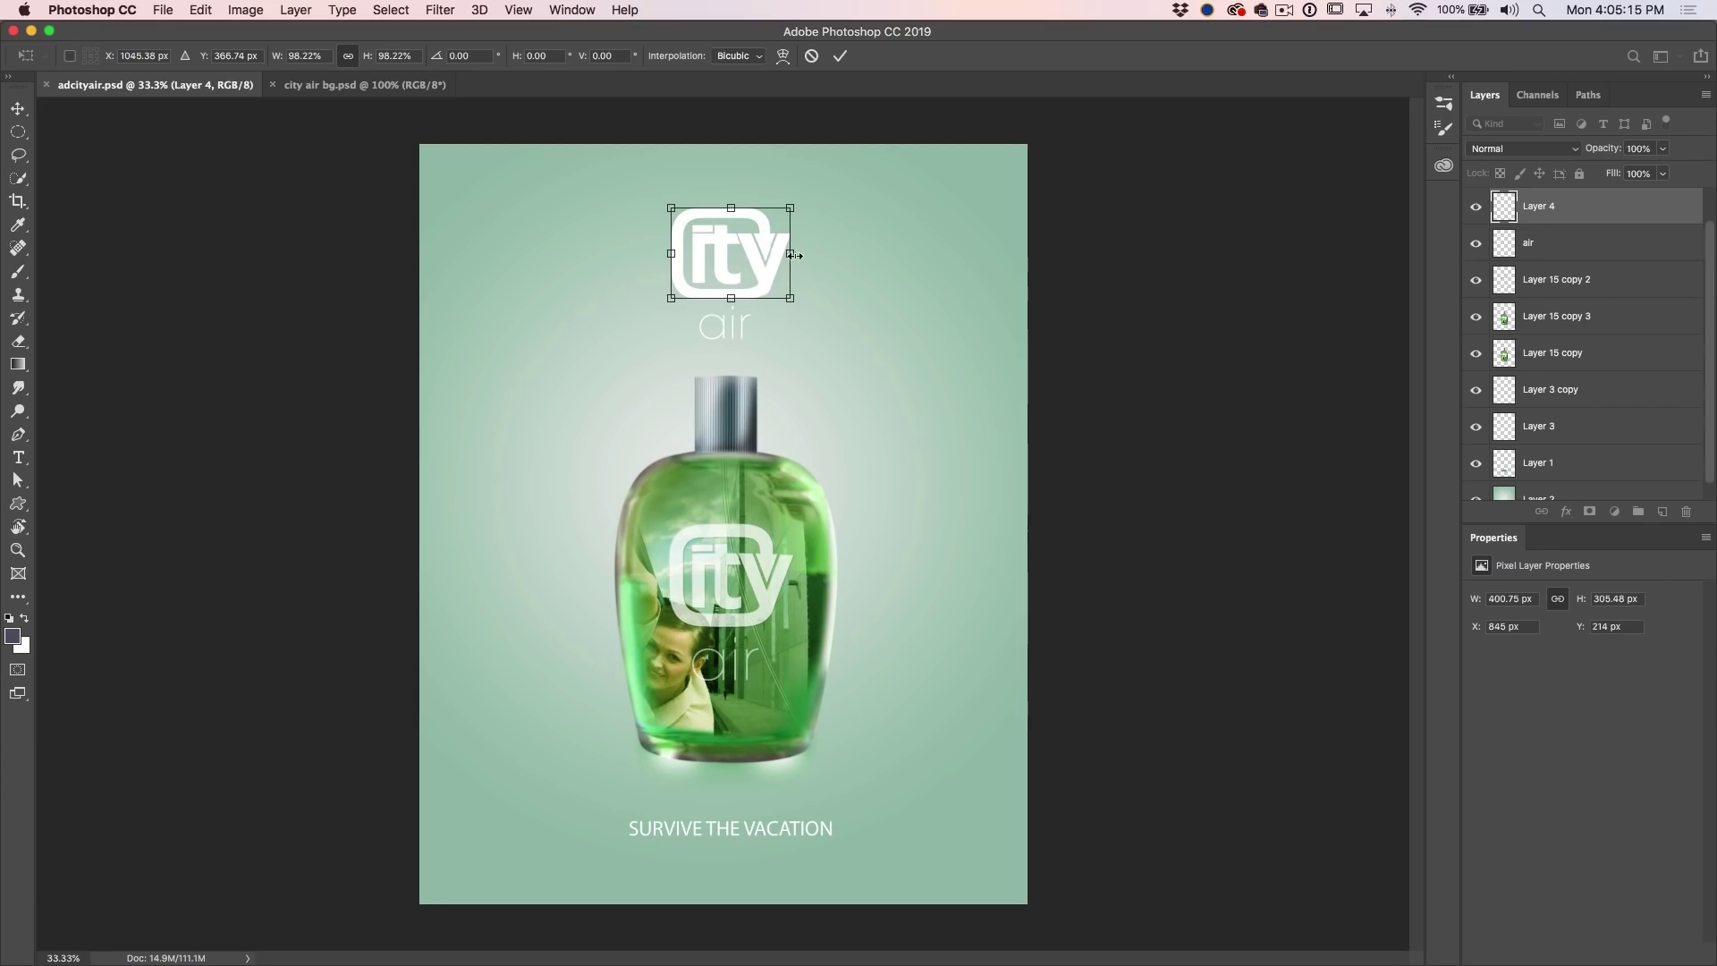
mouse_move(790, 309)
mouse_down()
mouse_move(750, 306)
mouse_move(849, 268)
mouse_move(745, 282)
mouse_move(796, 272)
mouse_move(774, 301)
mouse_move(851, 343)
mouse_move(766, 294)
mouse_move(792, 308)
mouse_up()
mouse_move(806, 305)
mouse_down()
mouse_move(823, 268)
mouse_move(809, 295)
mouse_up()
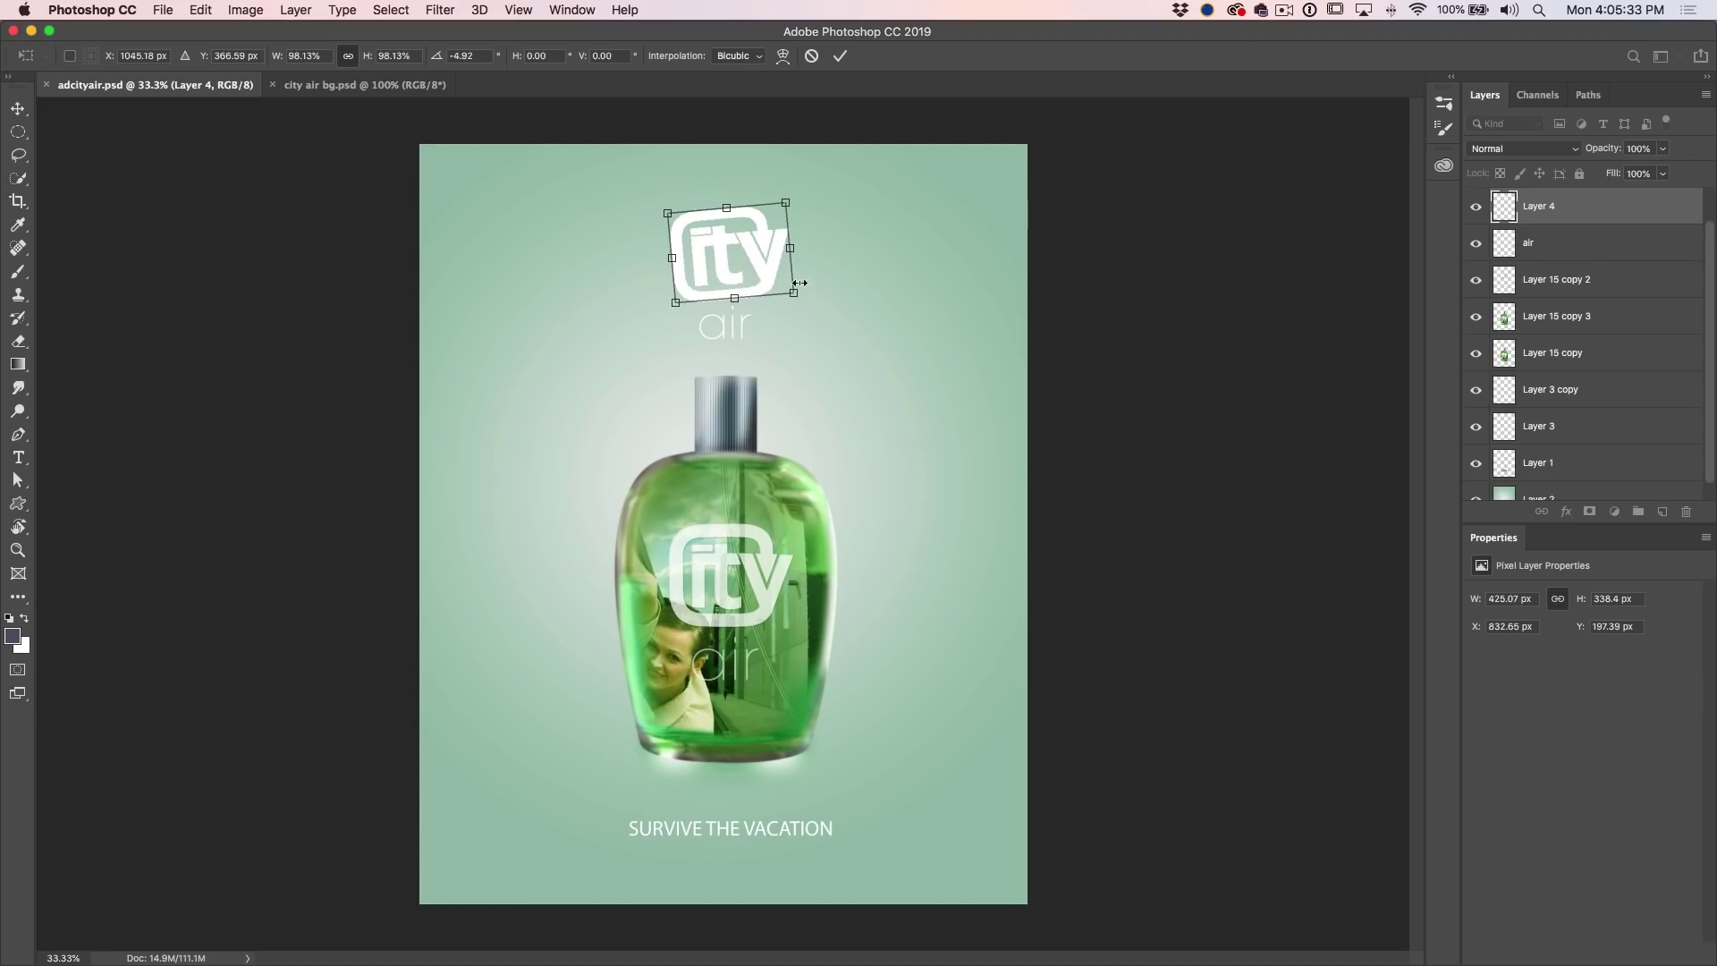
key(Escape)
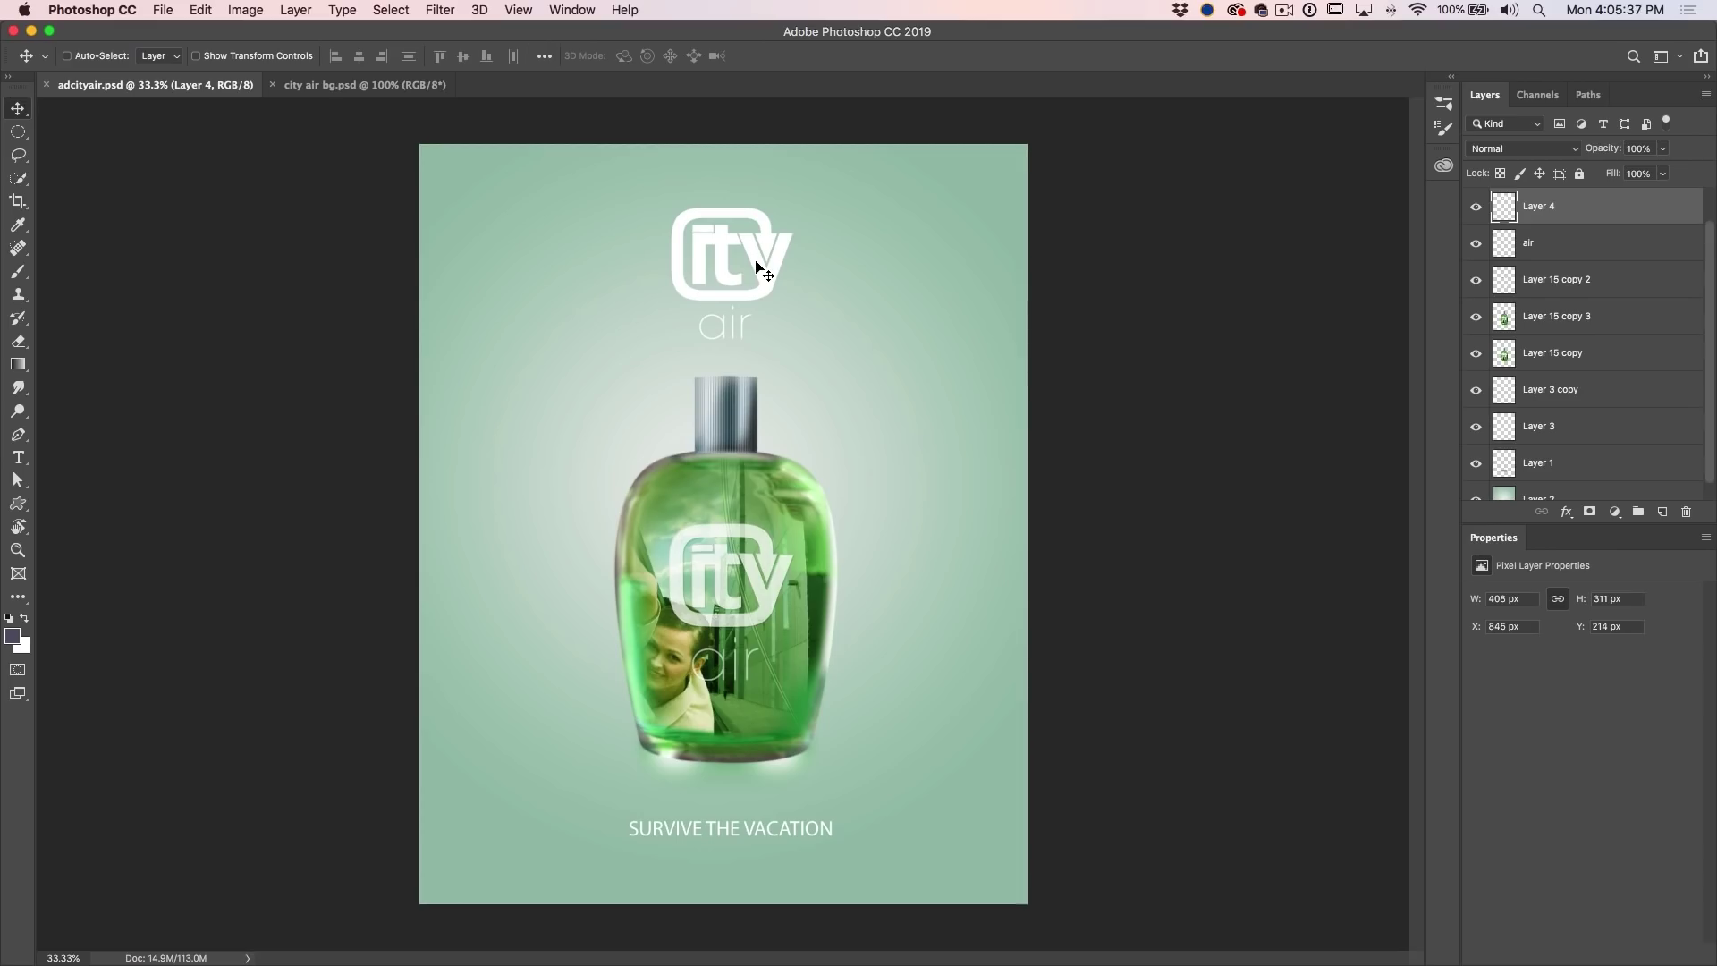
Try transforming the SURVIVE THE VACATION text layer away from its place, and cancel the transform
key(super)
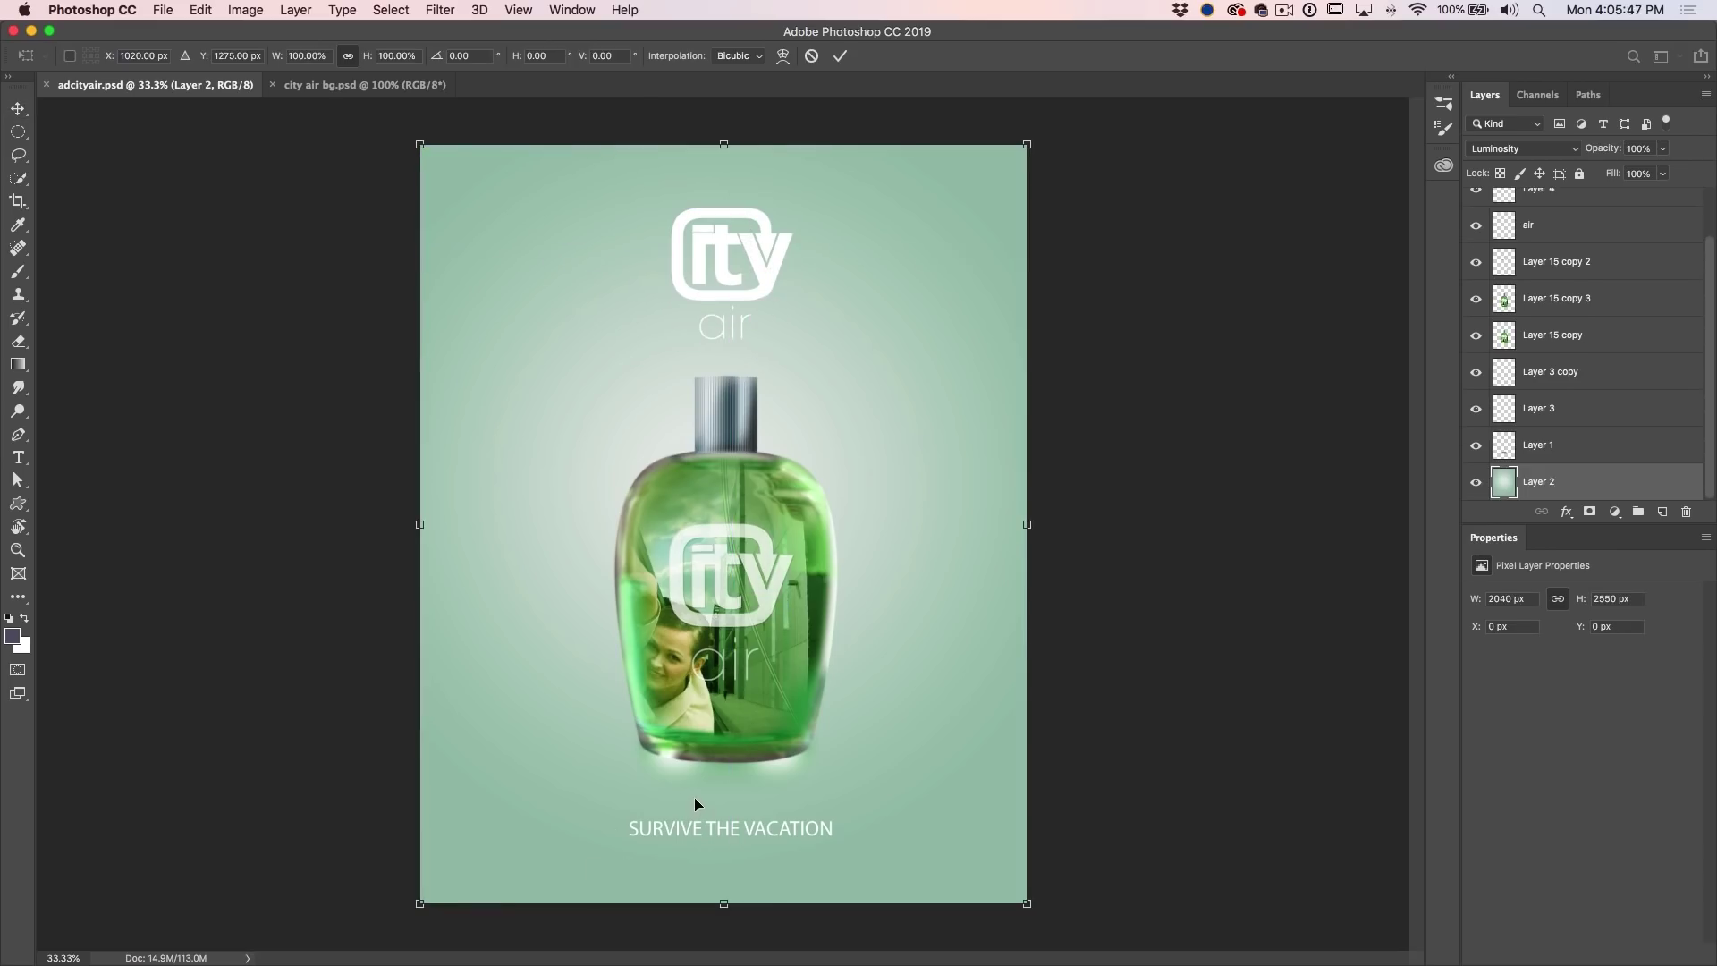
key(Return)
click(766, 826)
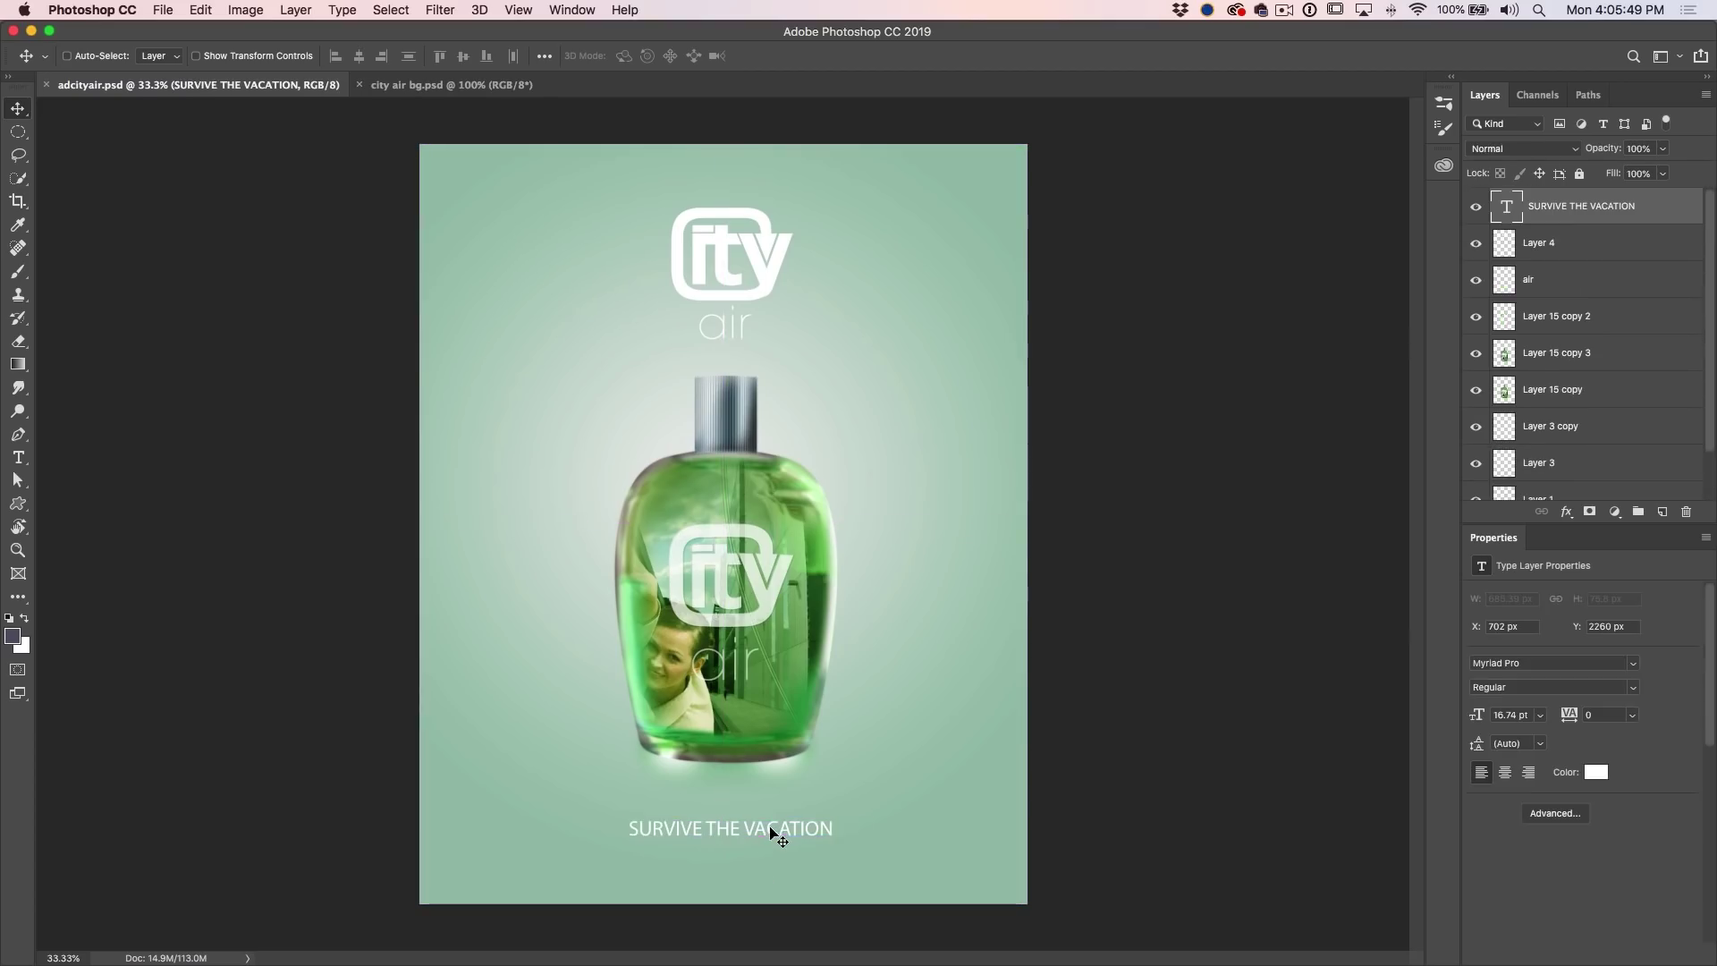
key(super+t)
drag(747, 831, 930, 749)
key(Escape)
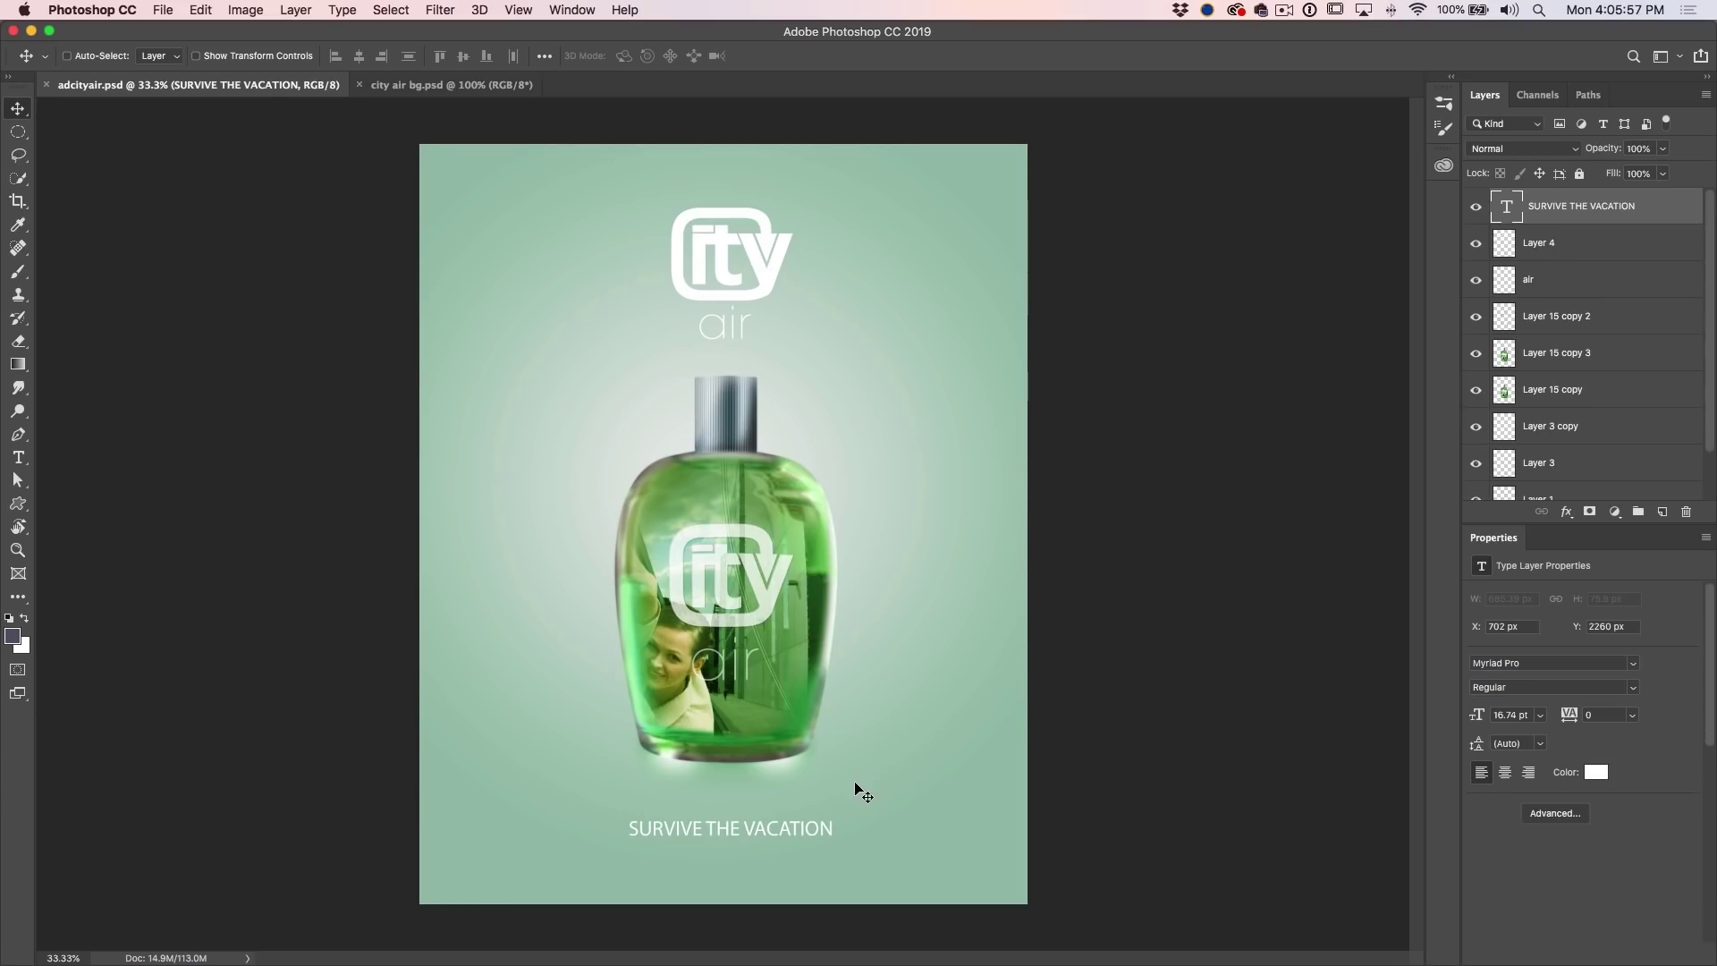
Begin a free transform on the upper City logo, enable its reference point and shift that point slightly above the centre
super+click(783, 269)
key(super+t)
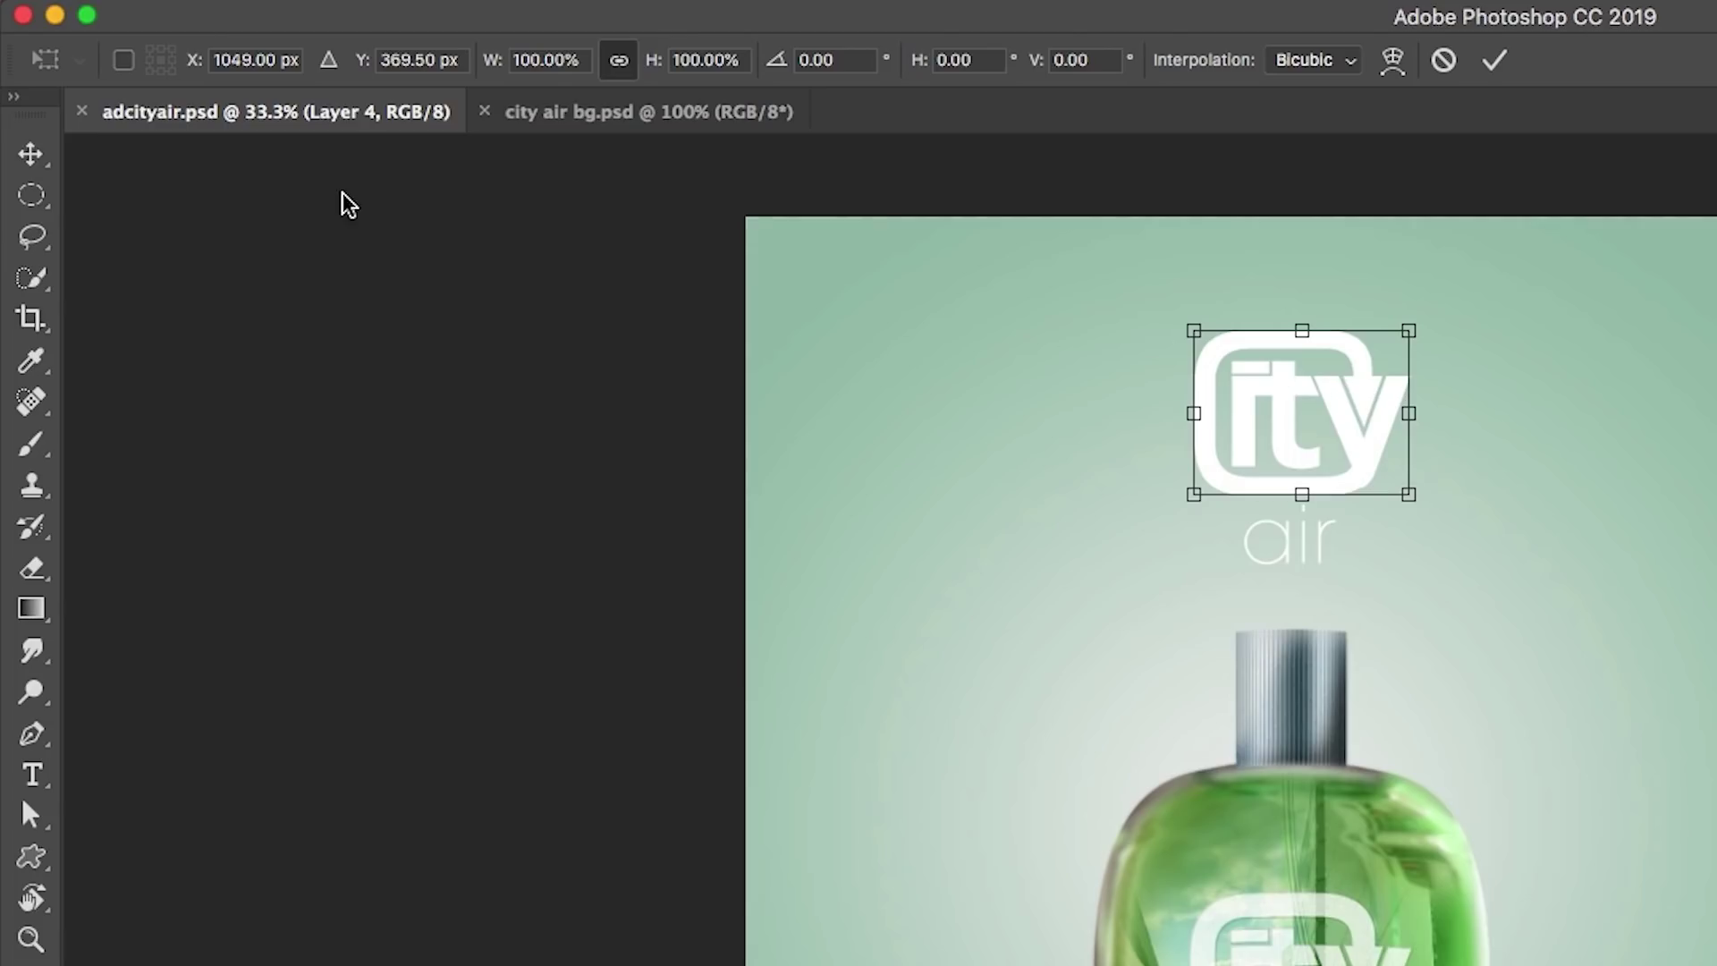
click(124, 61)
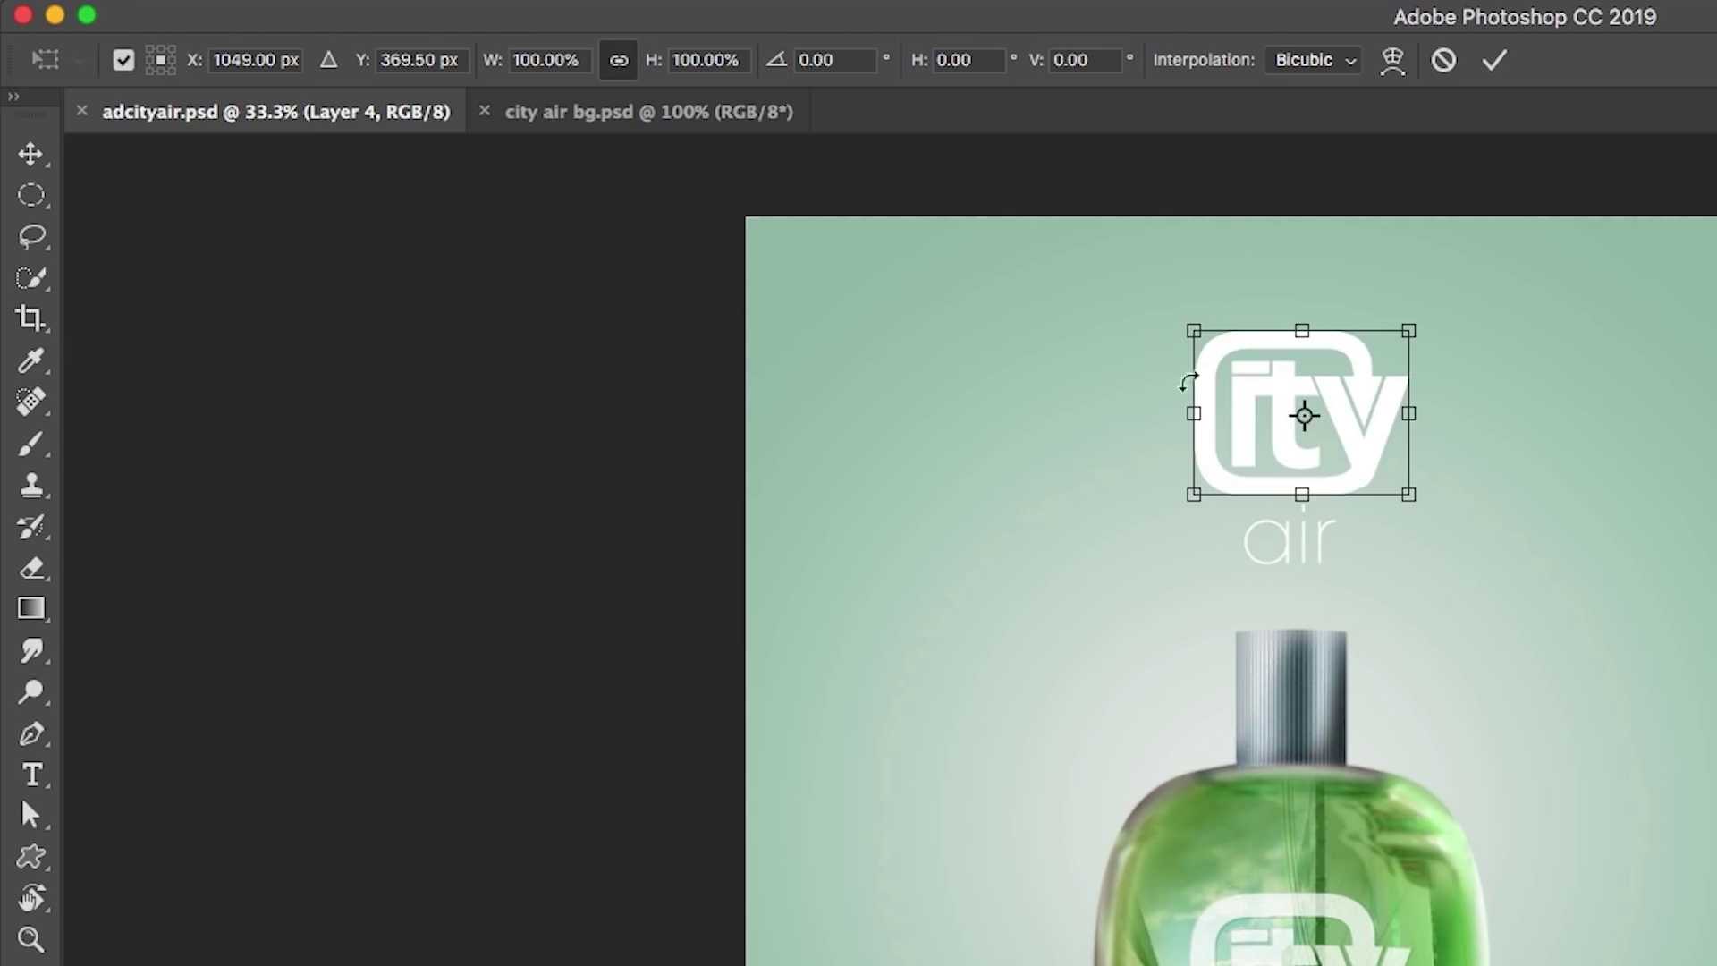
mouse_move(1305, 415)
mouse_down()
mouse_move(1313, 398)
mouse_move(1339, 431)
mouse_move(1270, 416)
mouse_move(1330, 383)
mouse_move(1306, 387)
mouse_up()
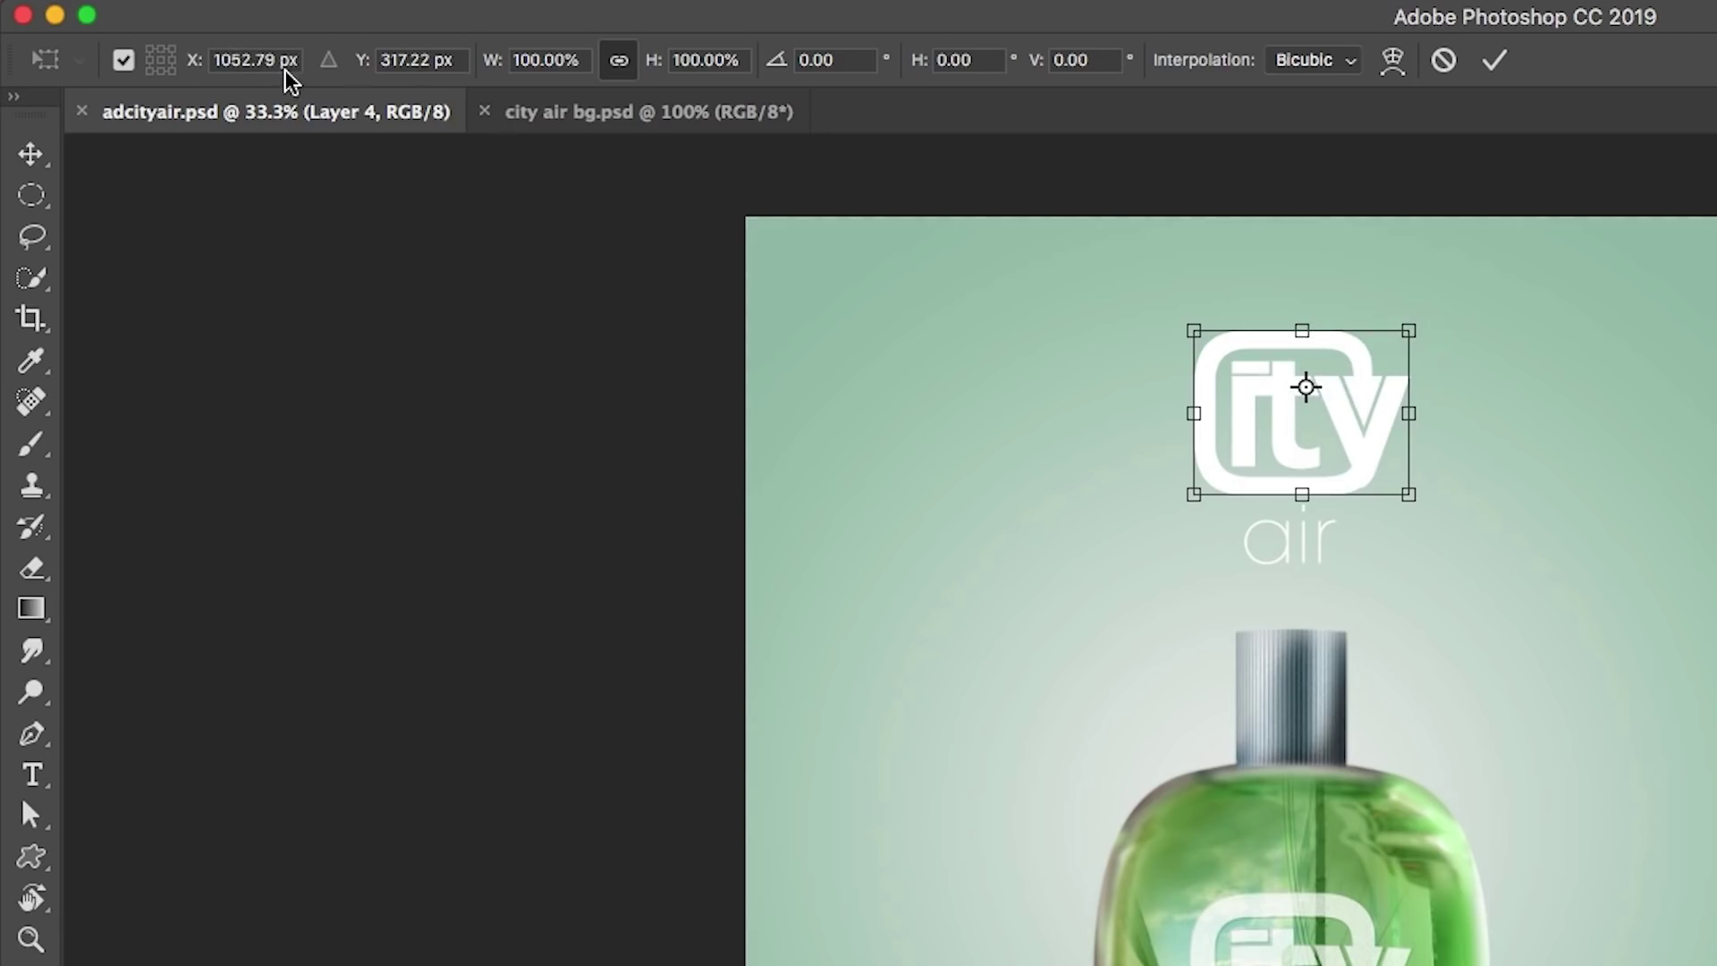
Set the transform reference point to the logo's top-left corner, bottom-left corner, left middle and centre in turn
click(151, 51)
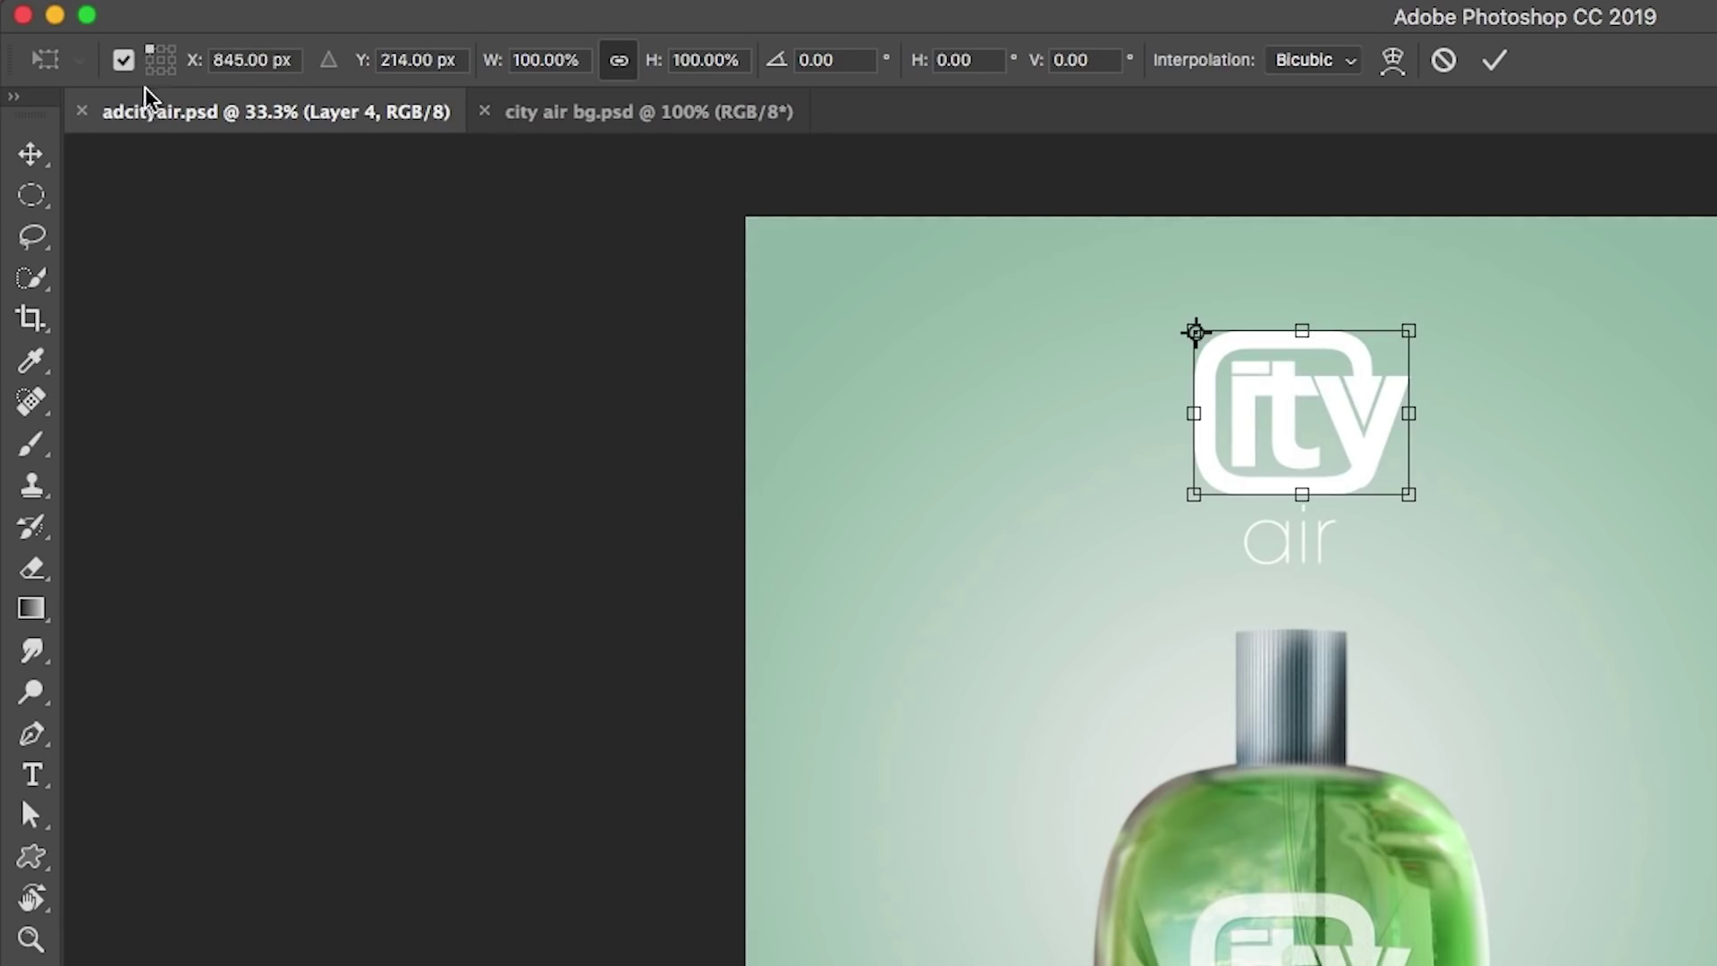
click(149, 71)
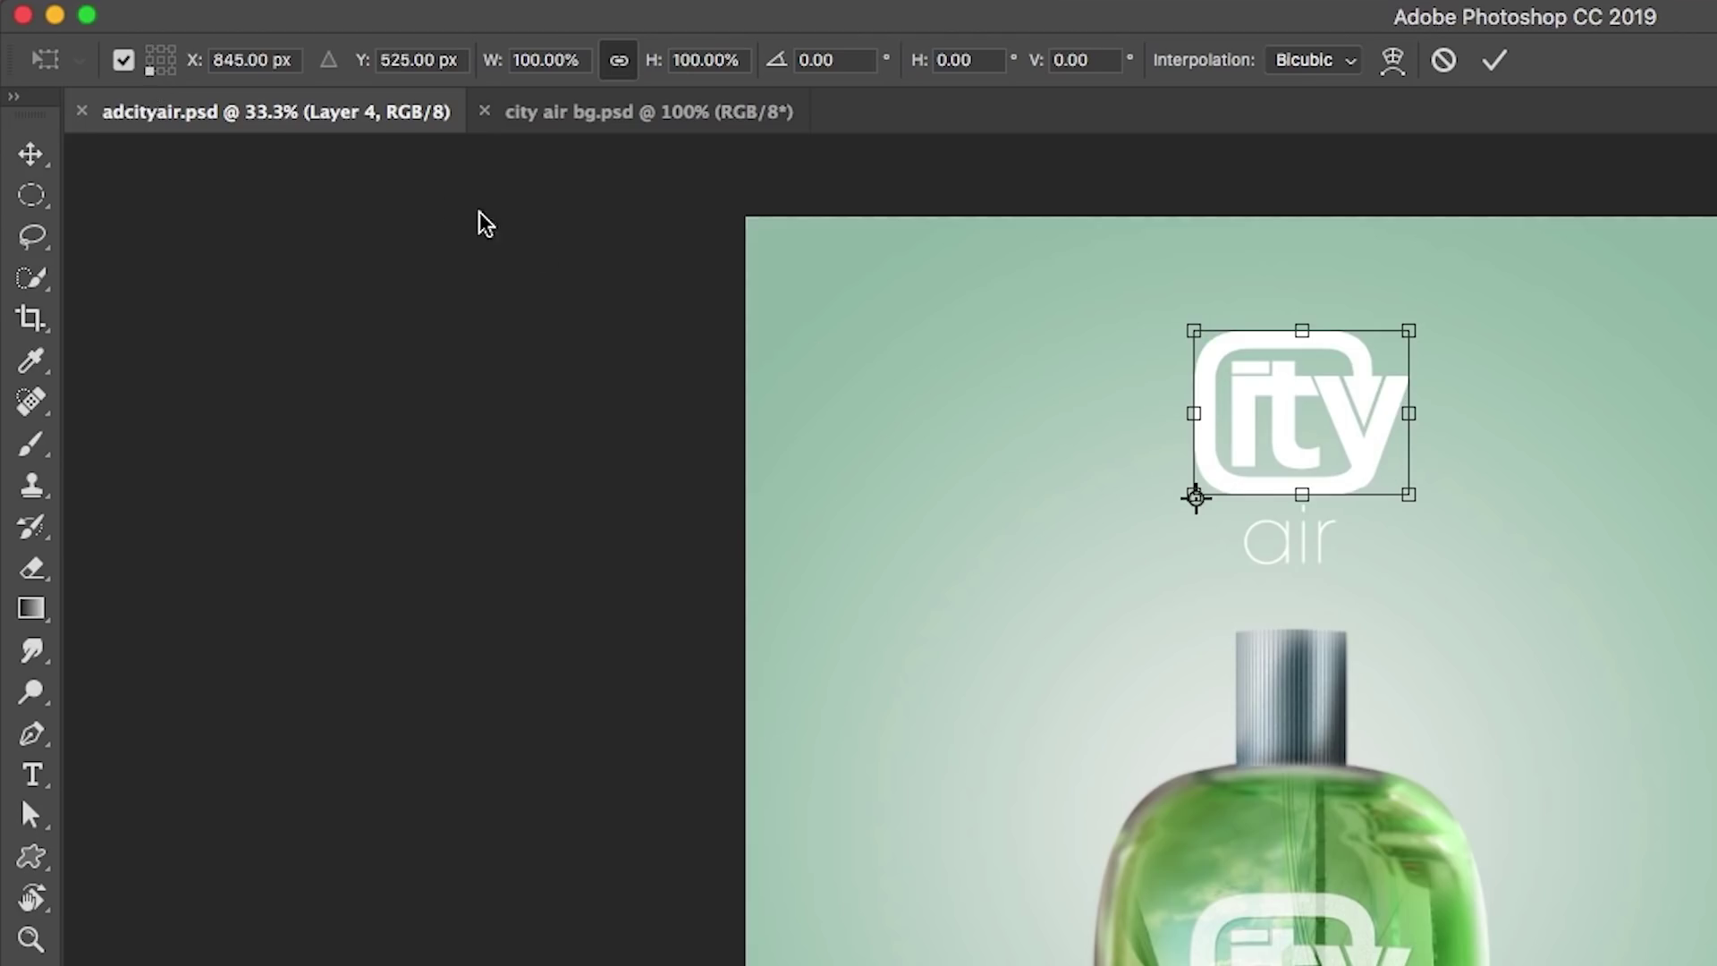
click(149, 60)
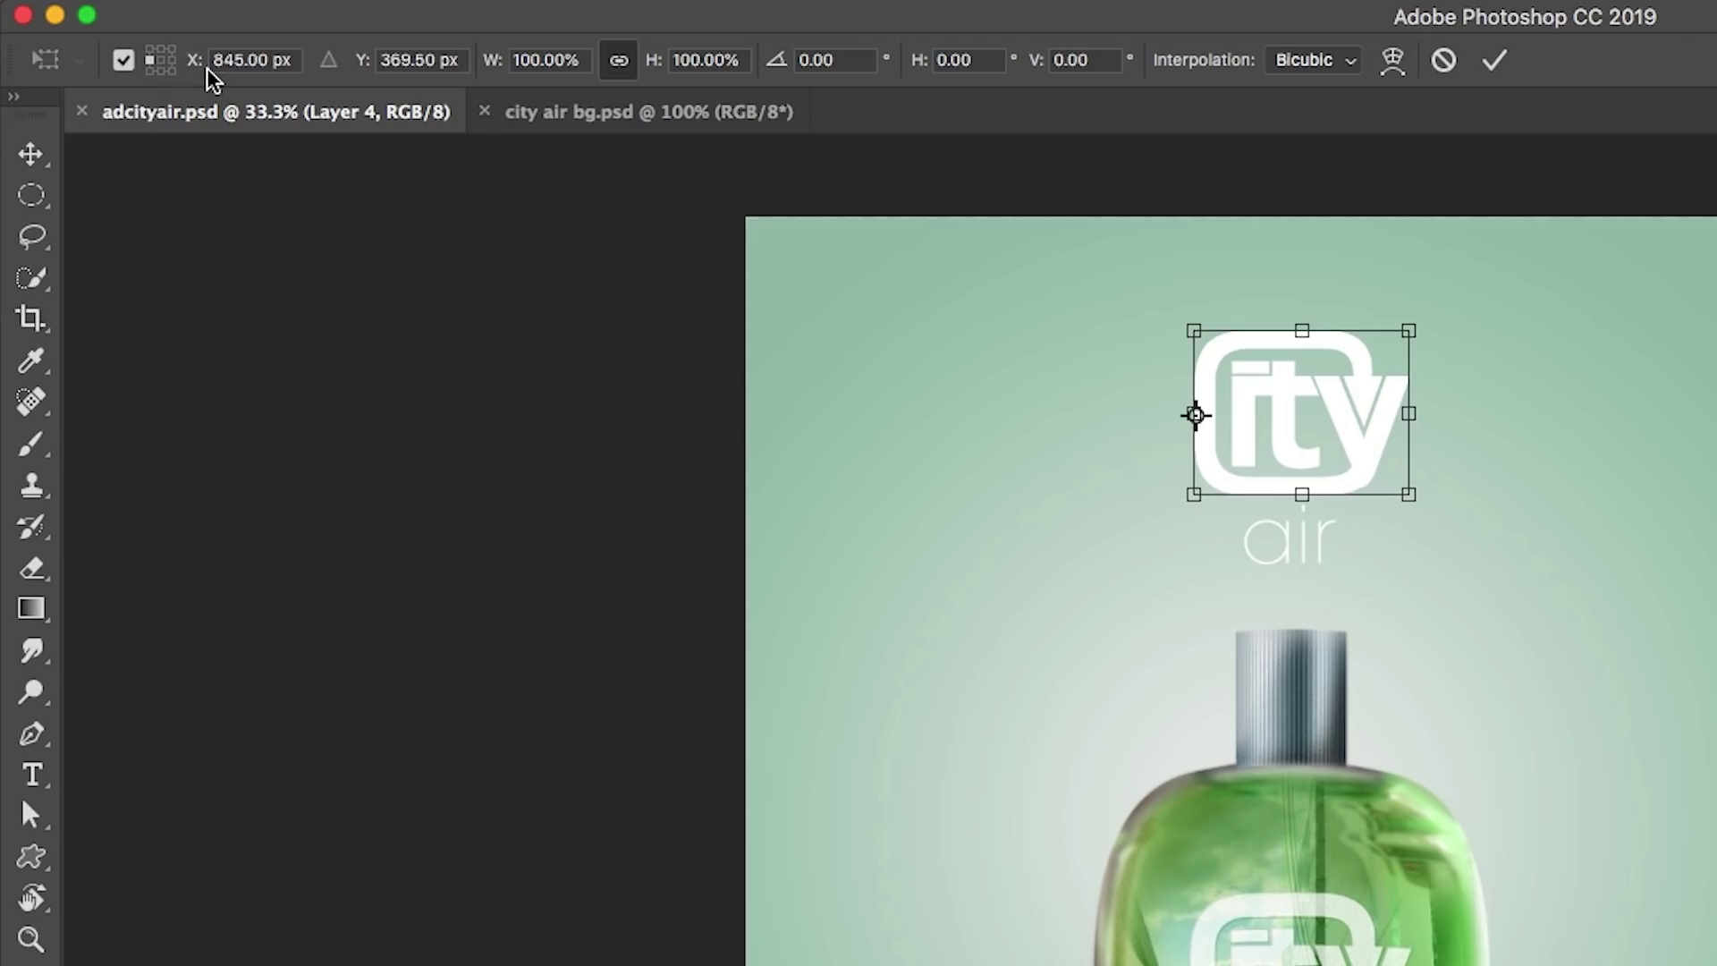
click(161, 60)
Try reference points outside the logo's bounding box and up-left of its centre, recentring in between, and rotate the logo slightly
drag(1305, 415, 1637, 453)
click(161, 59)
mouse_move(1307, 414)
mouse_down()
mouse_move(1268, 398)
mouse_move(1284, 412)
mouse_up()
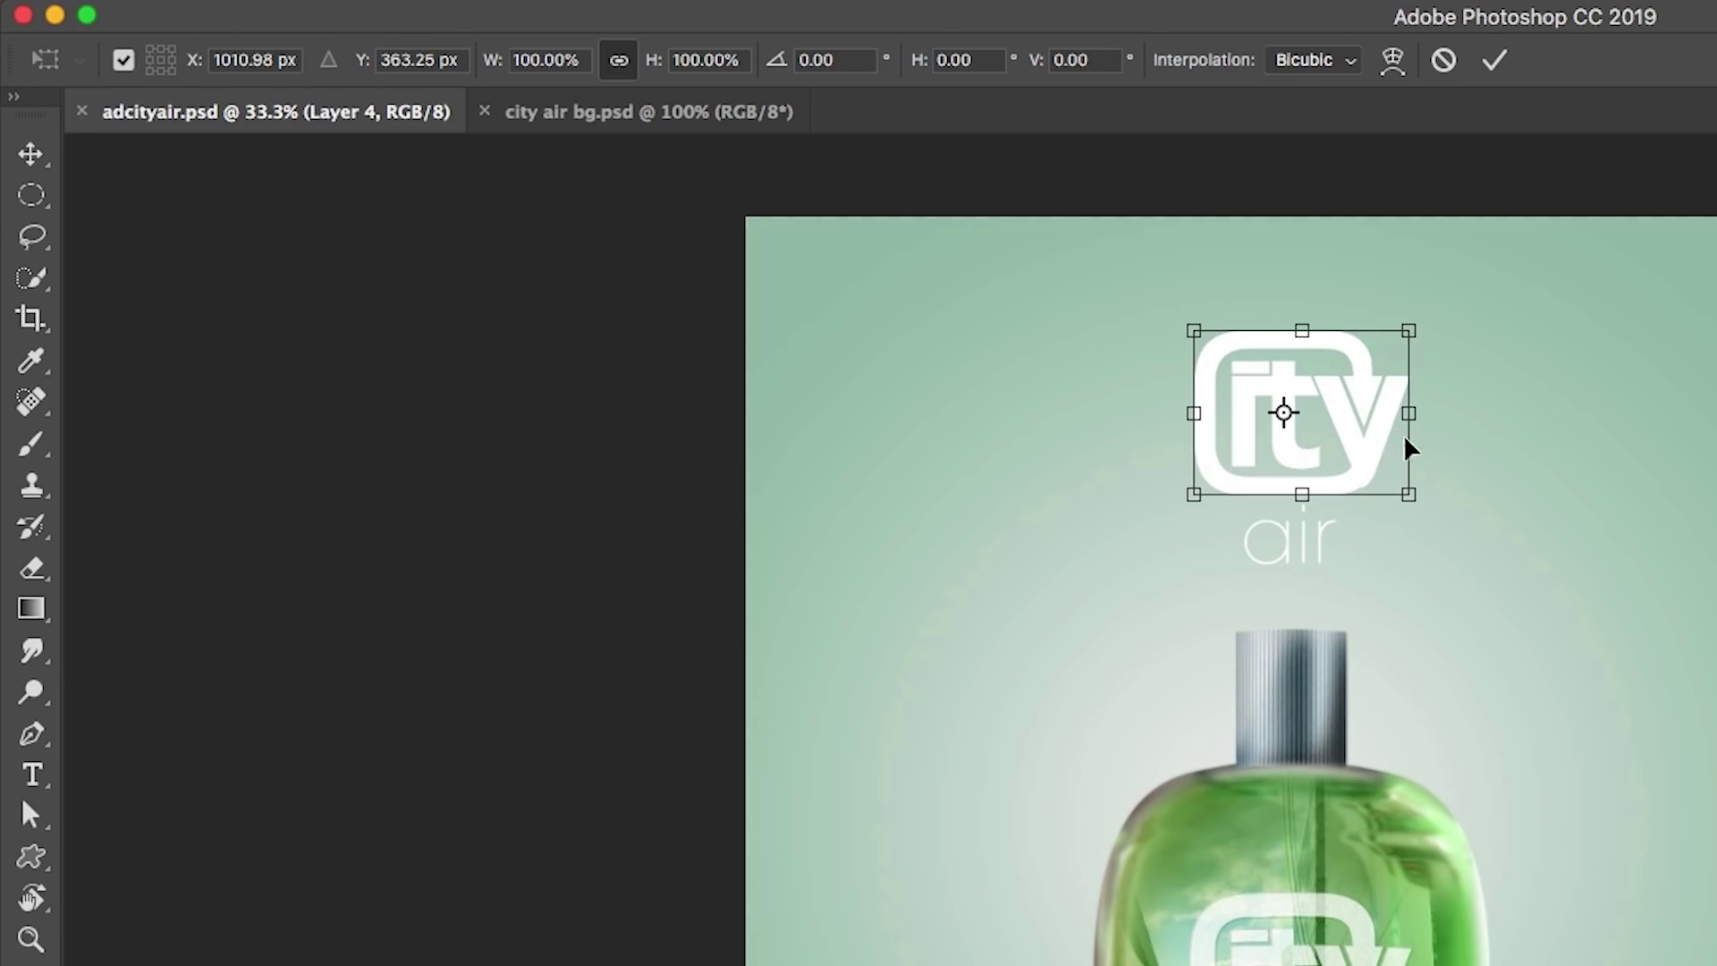
drag(1283, 412, 1256, 375)
mouse_move(1446, 479)
mouse_down()
mouse_move(1231, 594)
mouse_move(1381, 559)
mouse_move(1495, 326)
mouse_move(1108, 706)
mouse_move(1440, 462)
mouse_up()
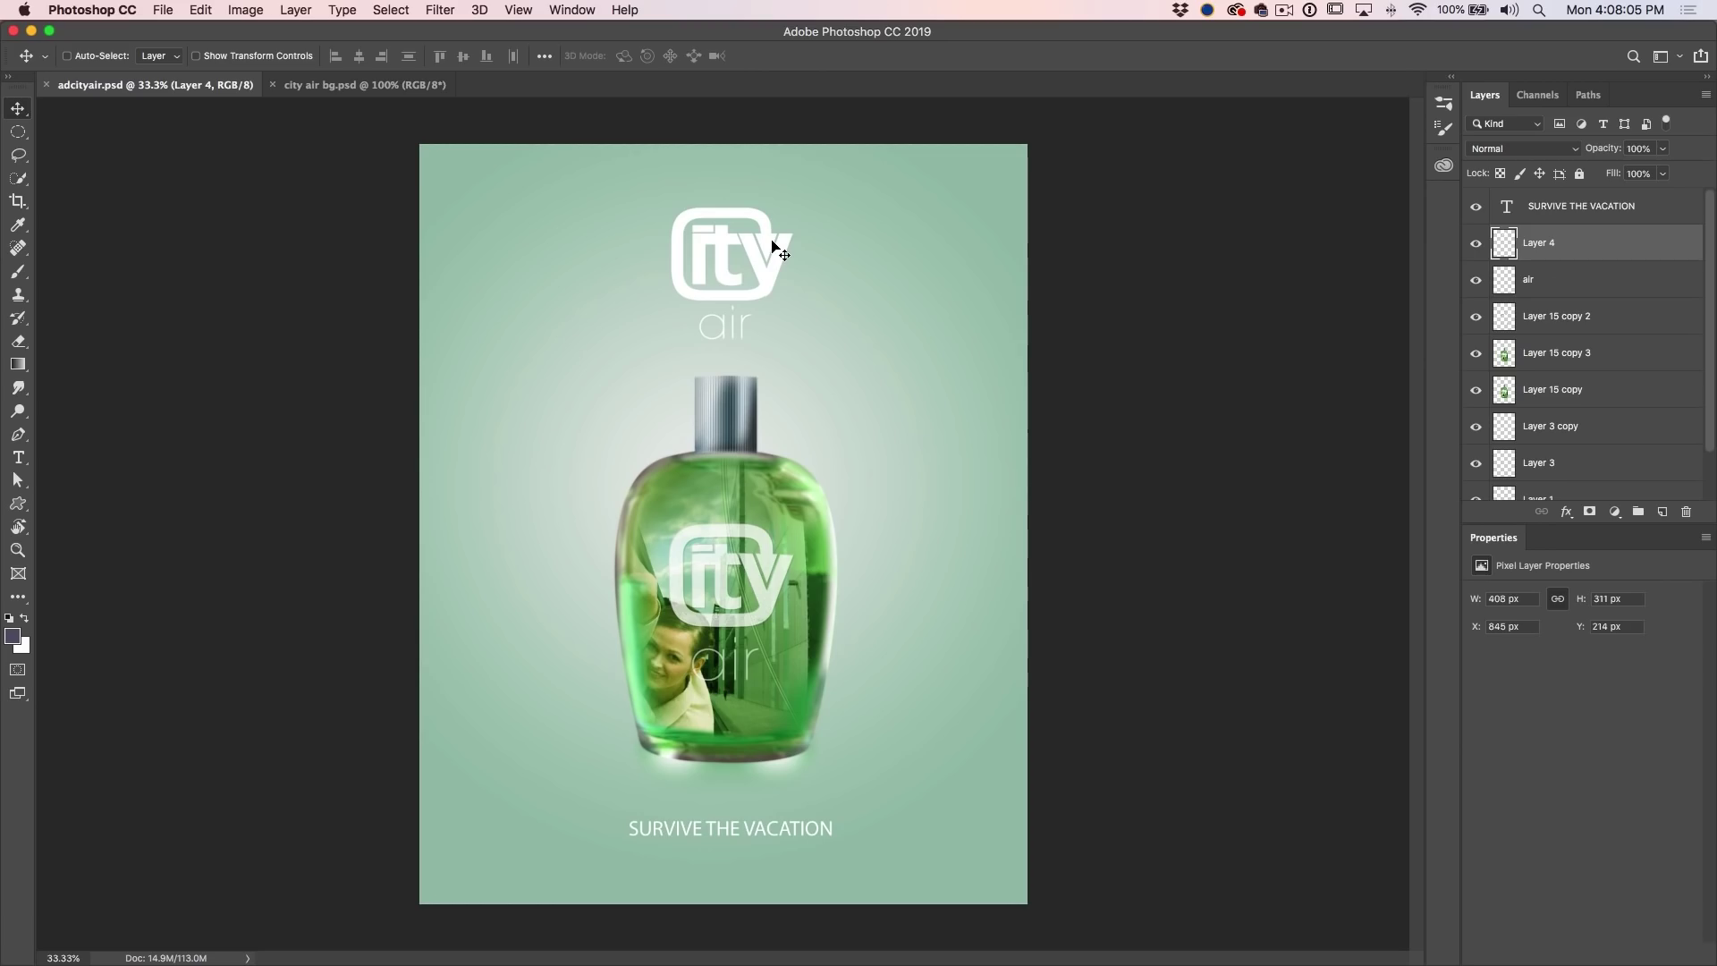
Try moving the upper City logo toward the poster's top-left corner with a free transform
key(super+t)
drag(762, 243, 568, 223)
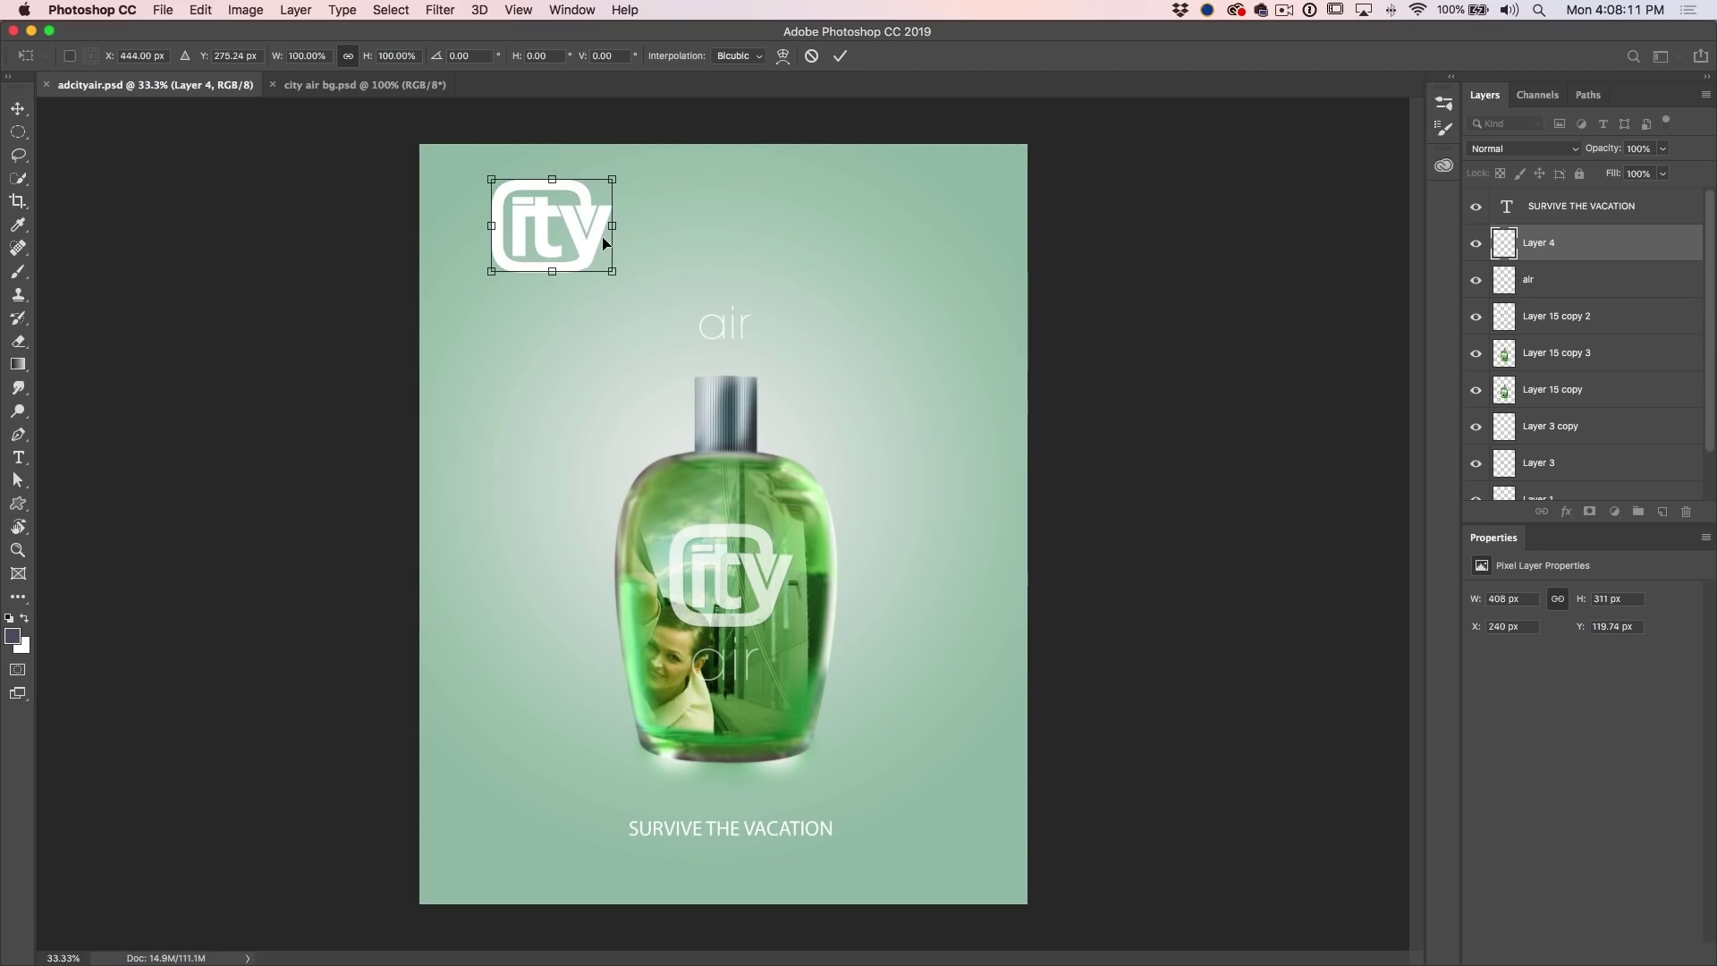
click(18, 108)
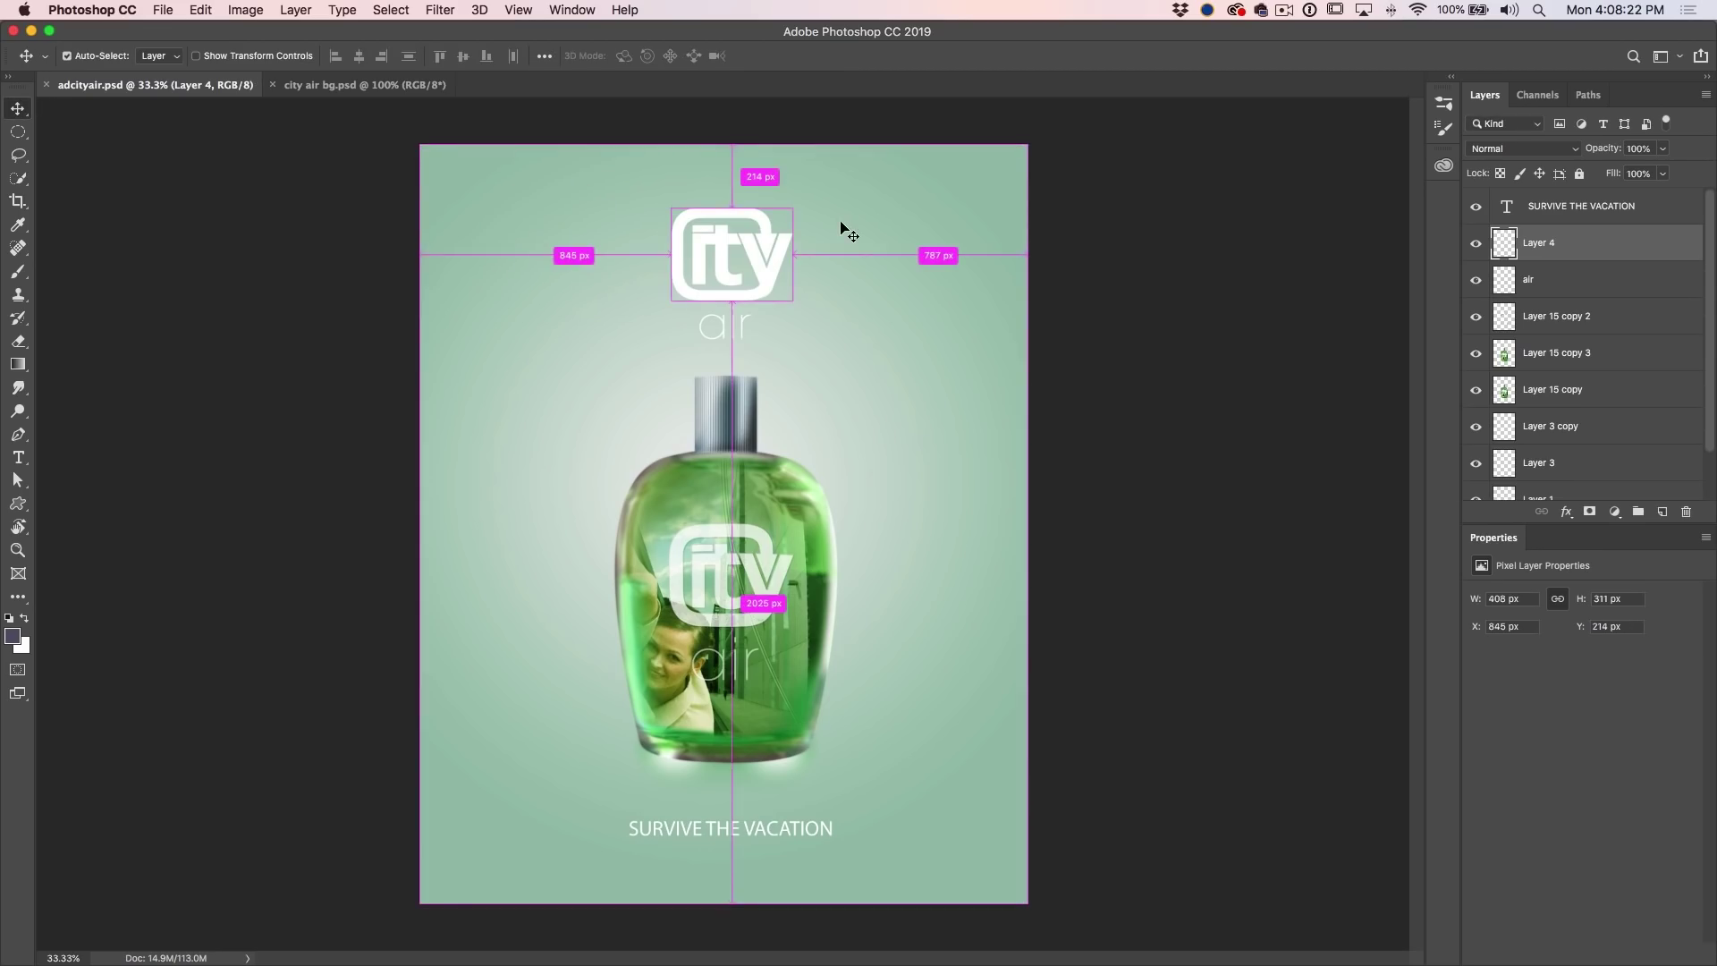
Transform the City logo toward the poster's top-left and reposition it above the word air at about X 839 px, Y 147 px
key(super+t)
drag(775, 251, 629, 223)
key(Return)
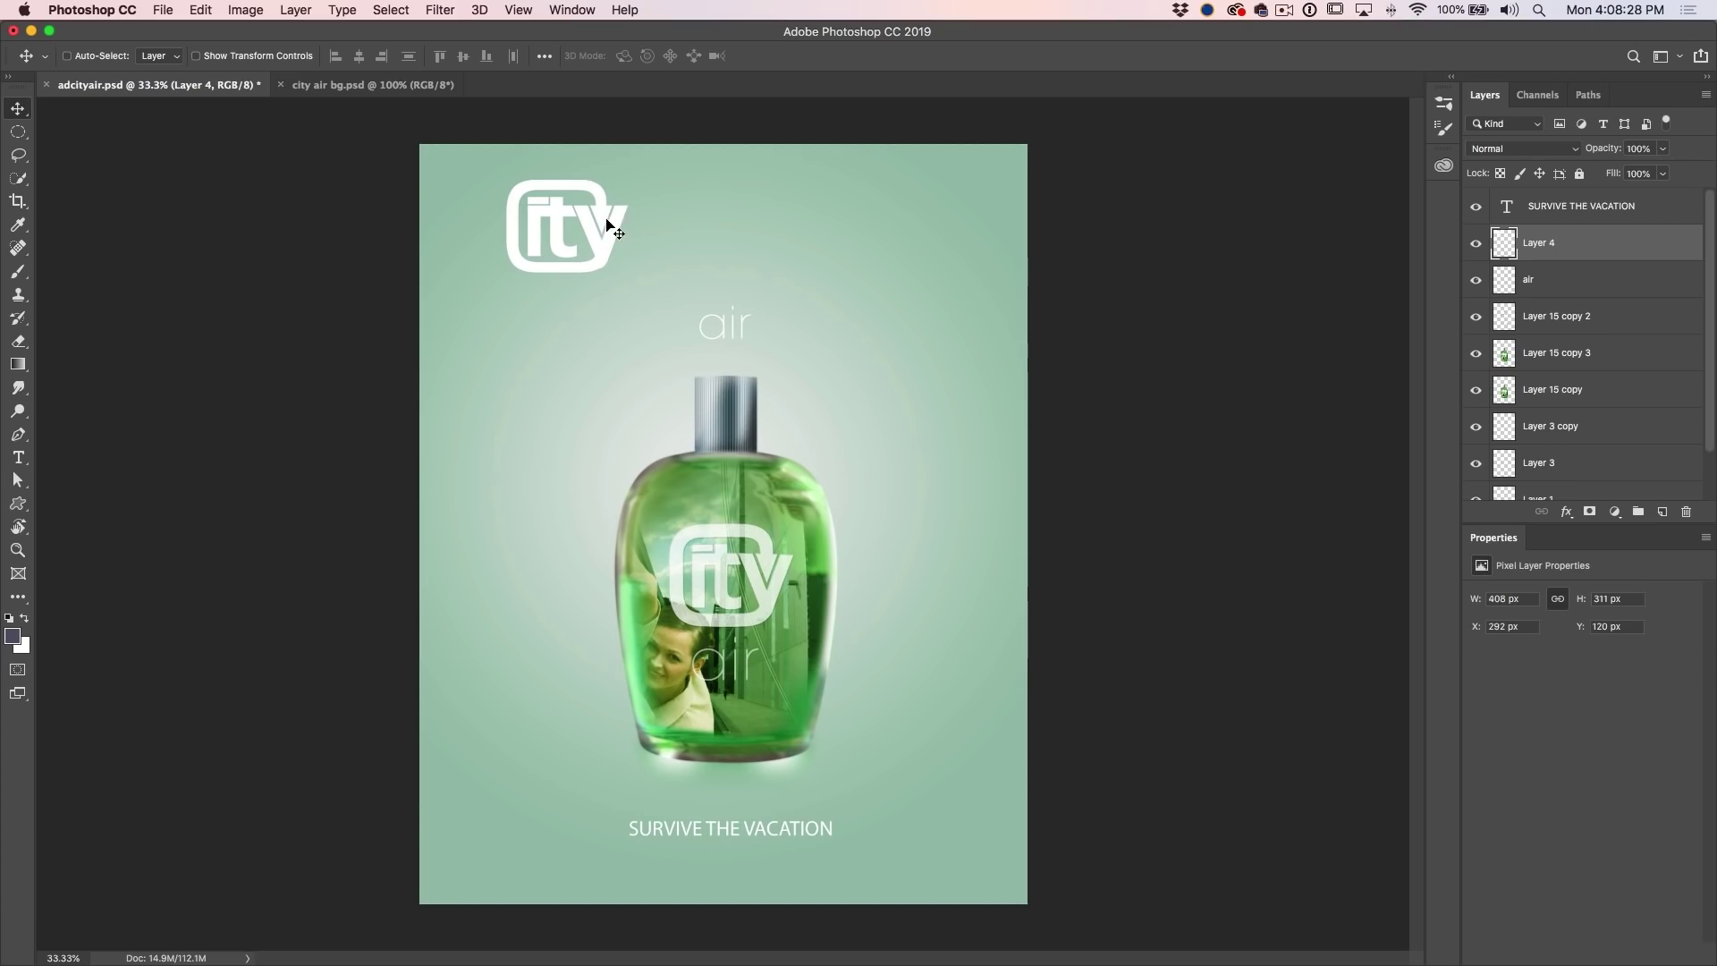
drag(605, 219, 767, 228)
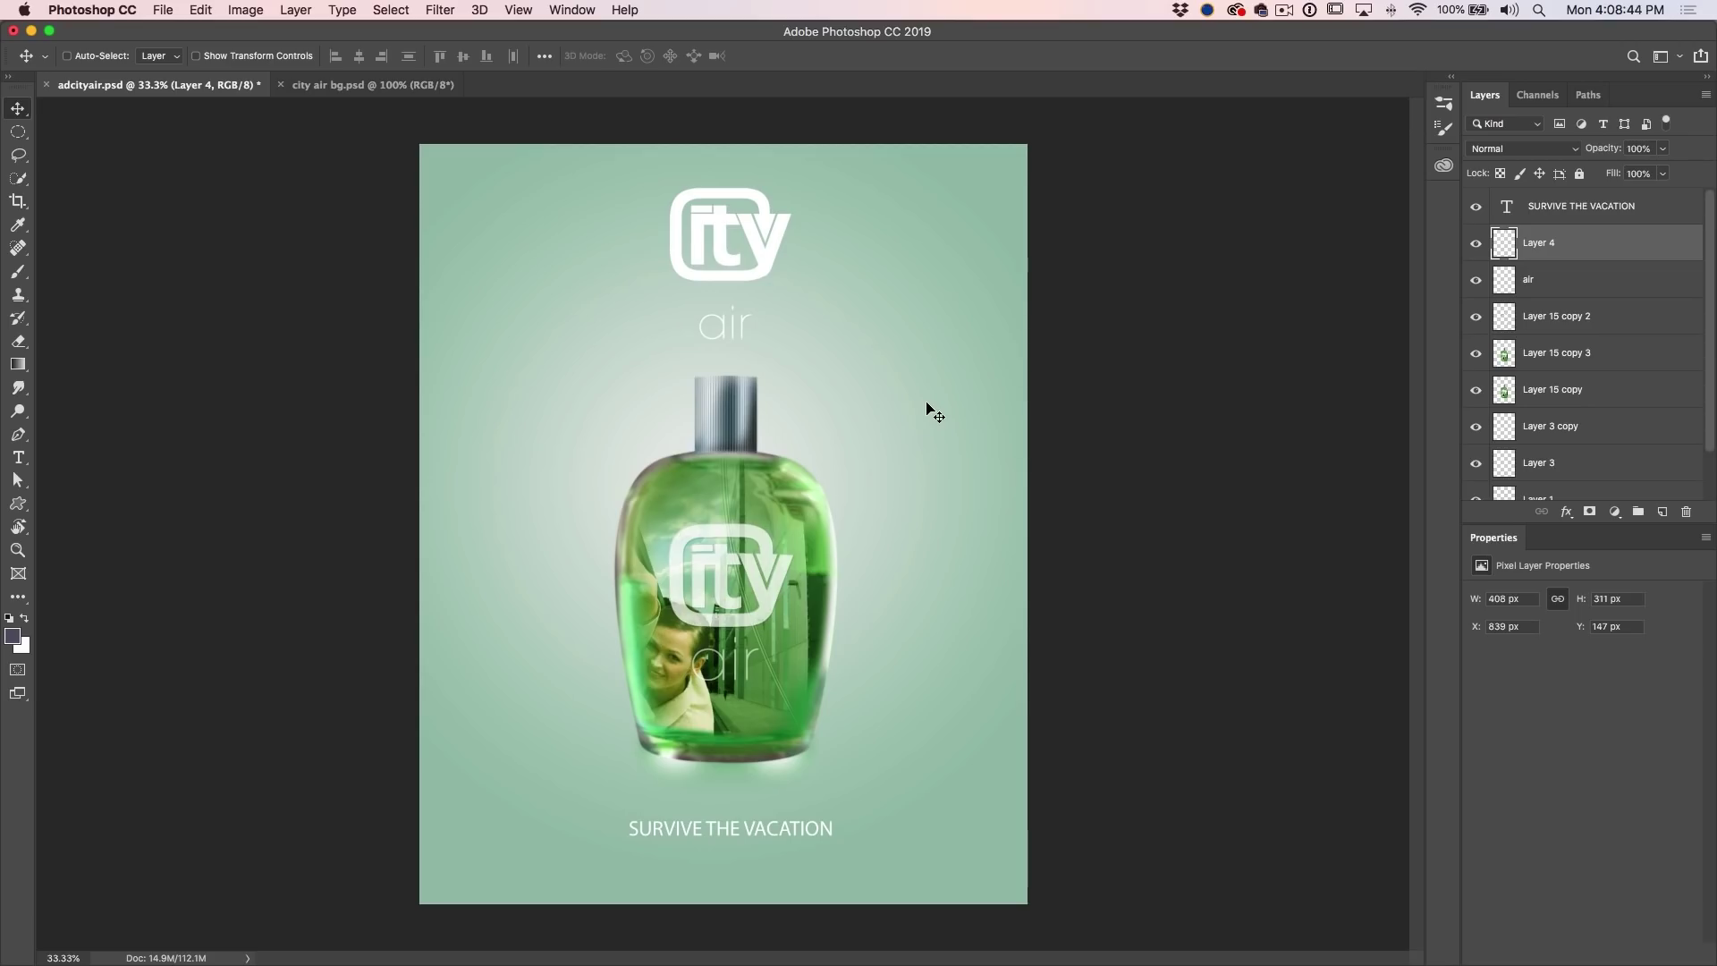
Open the SURVIVE THE VACATION text for editing and leave text editing by committing outside it
click(18, 458)
click(721, 827)
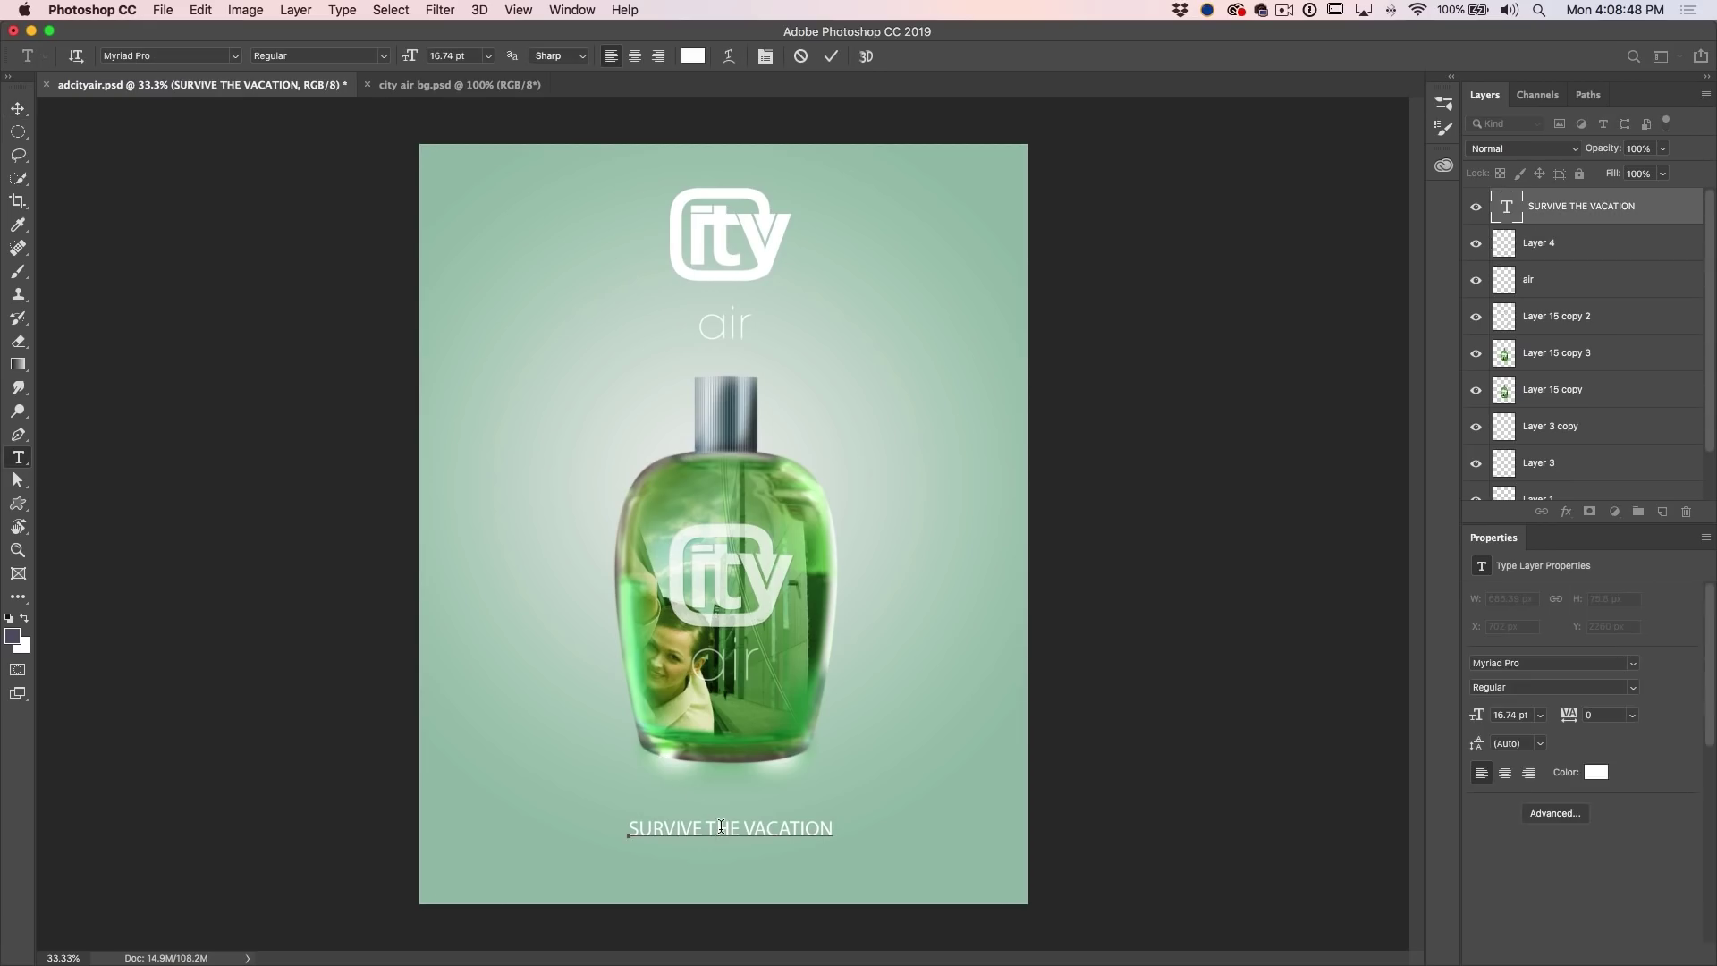
click(990, 504)
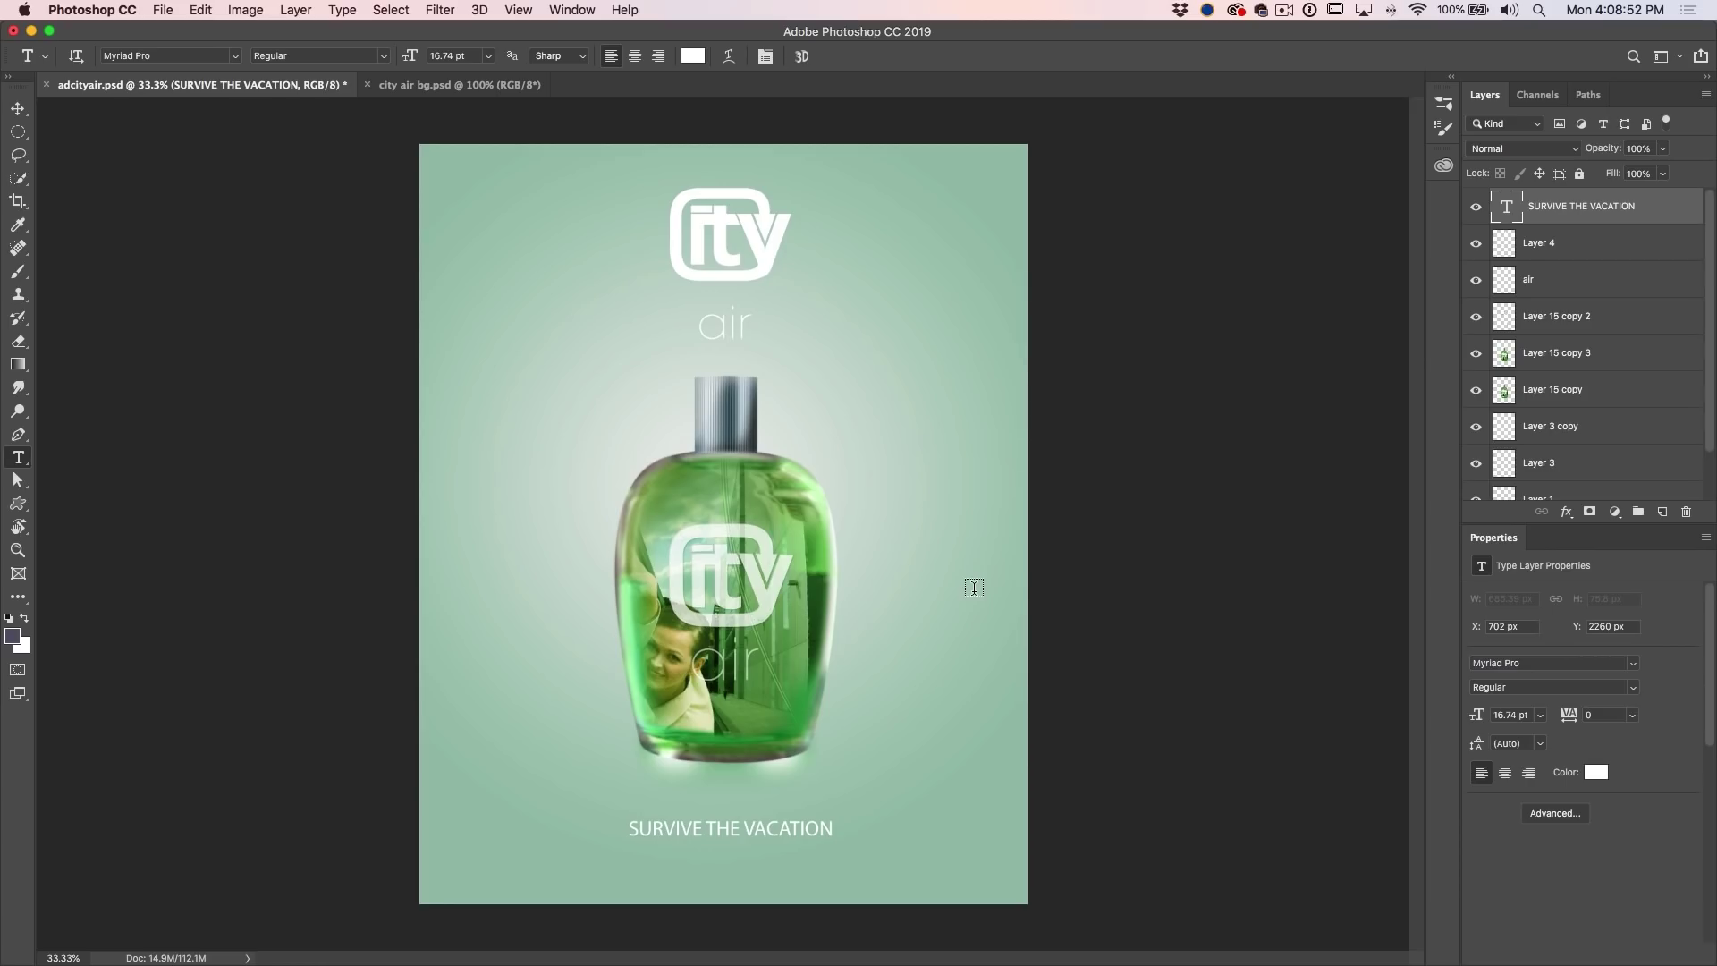
Crop a strip off both the top and the bottom of the poster, keeping its full width
click(18, 201)
drag(724, 146, 731, 197)
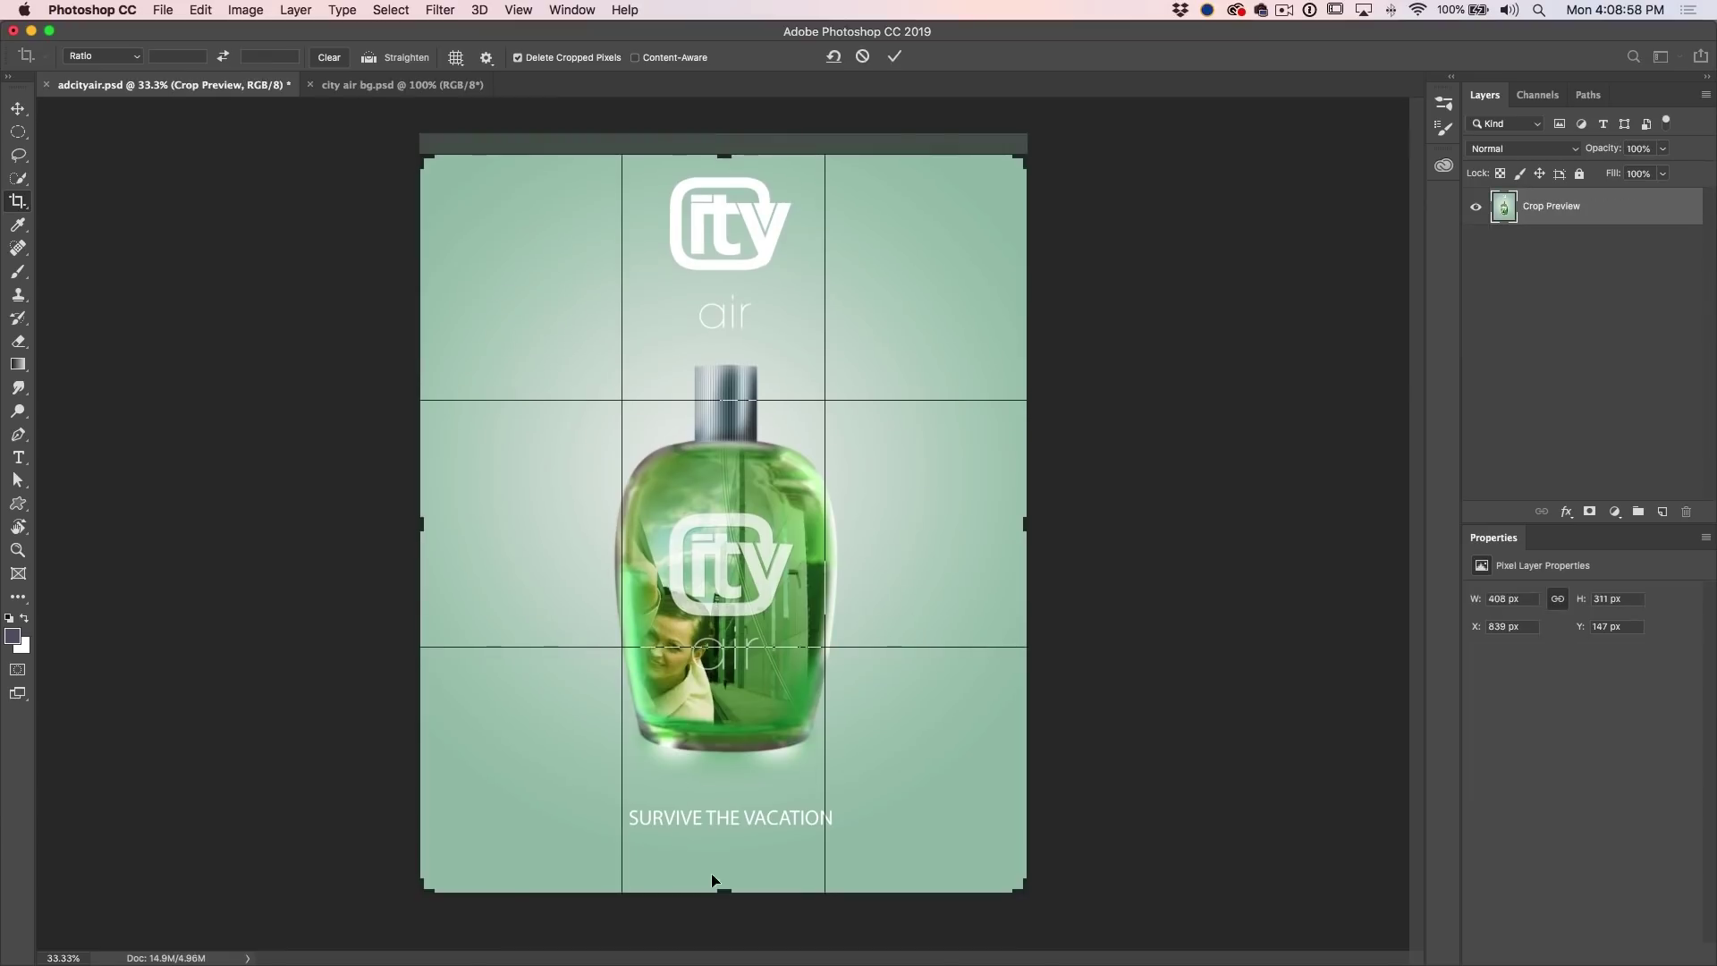
drag(723, 888, 723, 852)
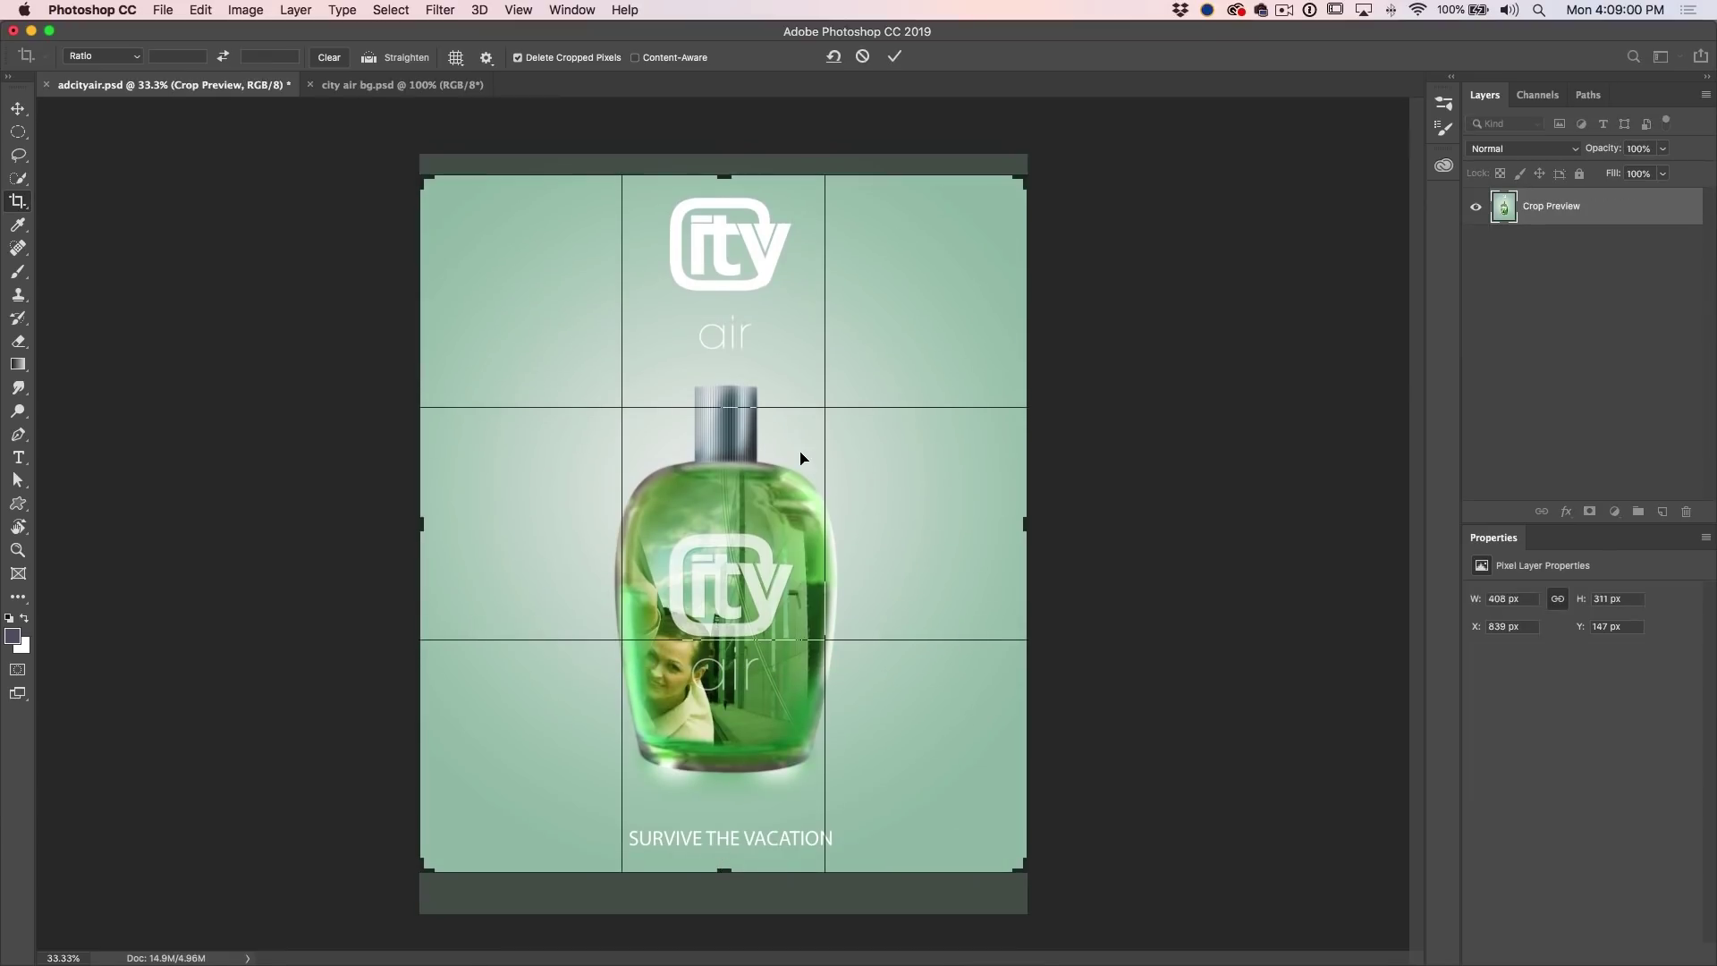
key(Return)
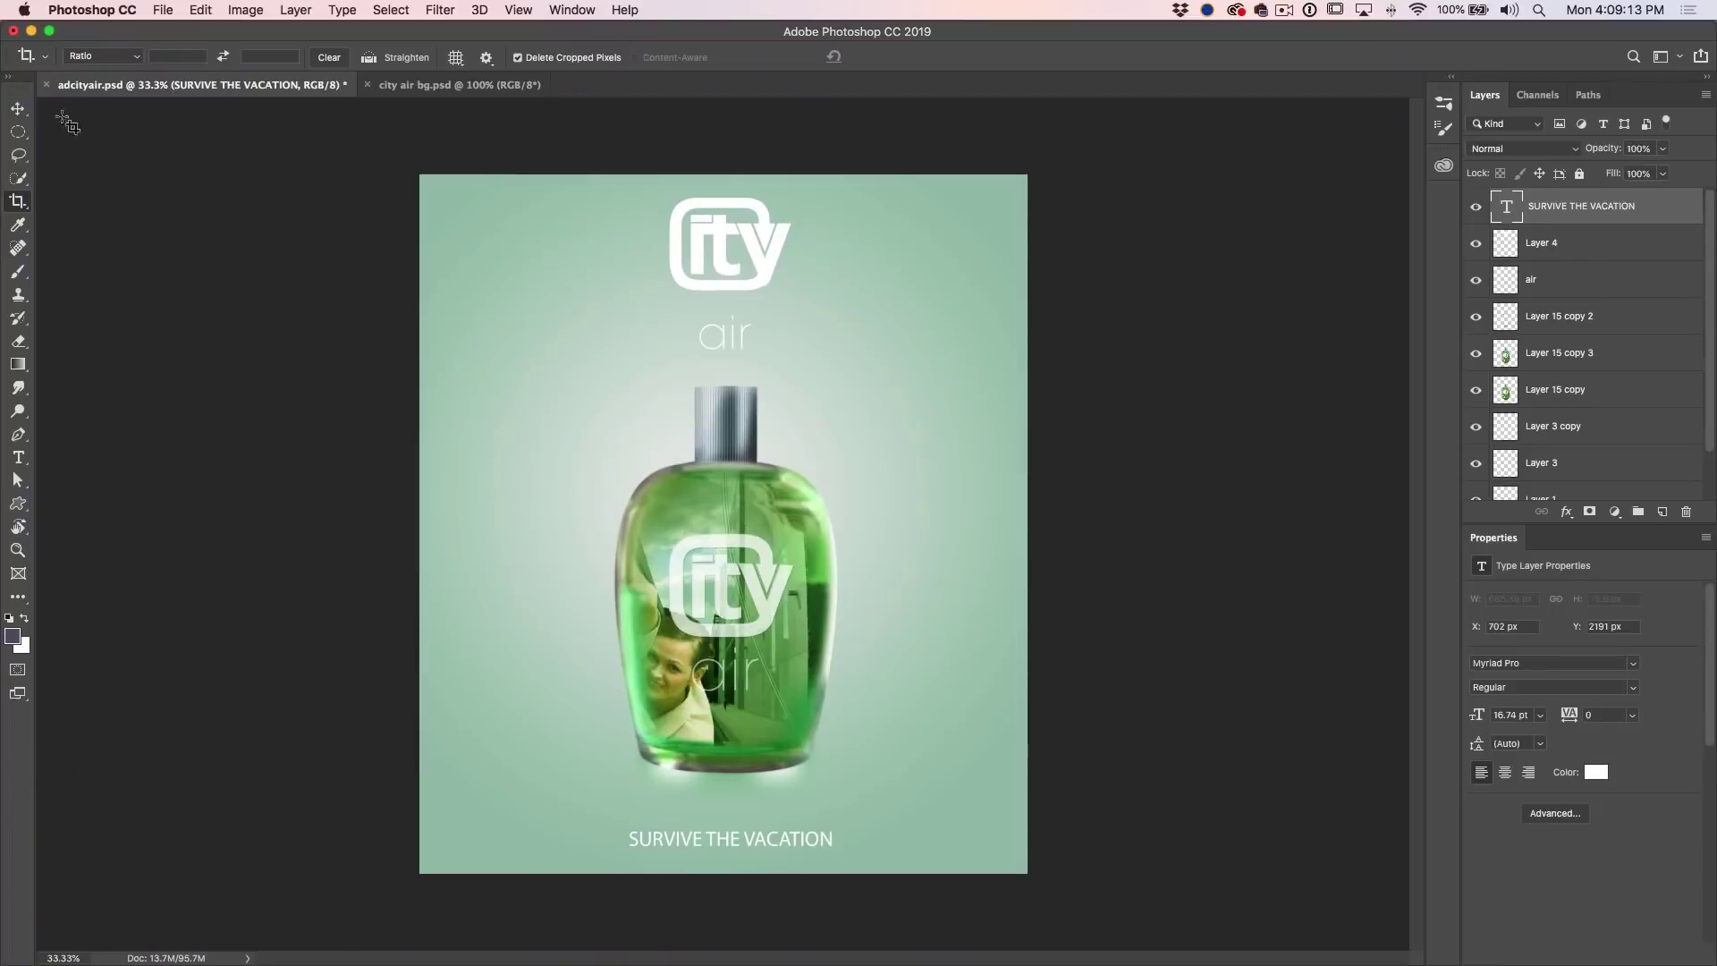
Move the SURVIVE THE VACATION text to about X 677 px, Y 2167 px, then select its characters and commit the text
click(18, 108)
drag(768, 848, 784, 830)
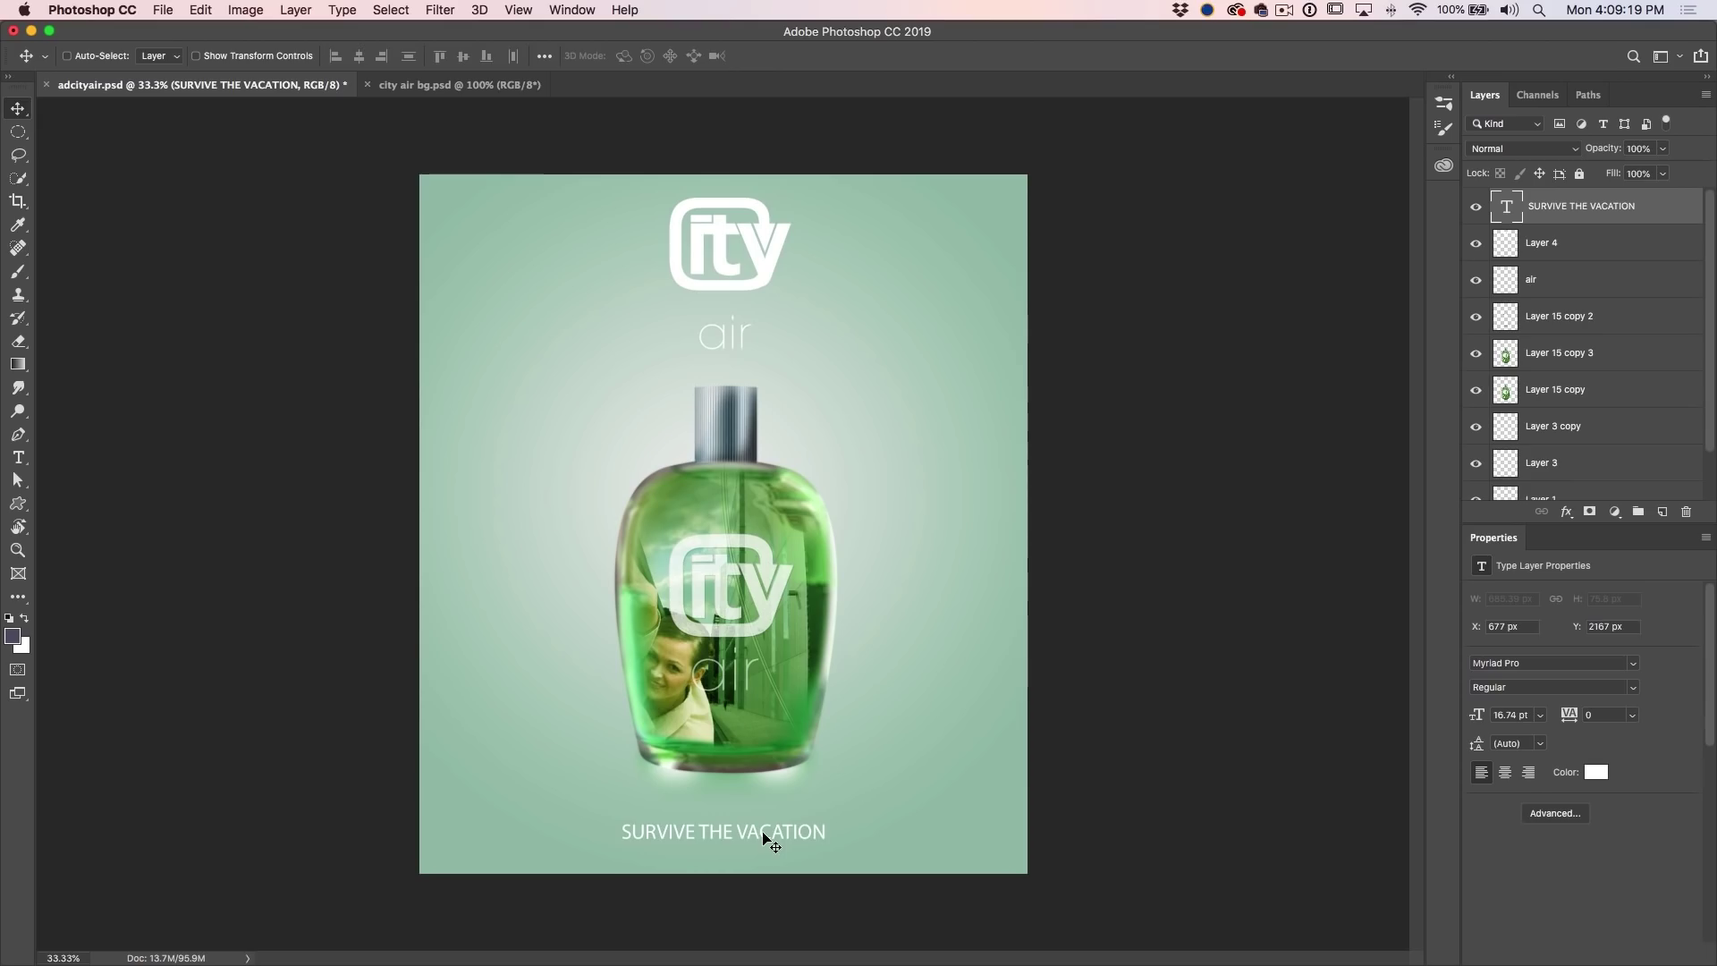
double_click(765, 838)
click(762, 830)
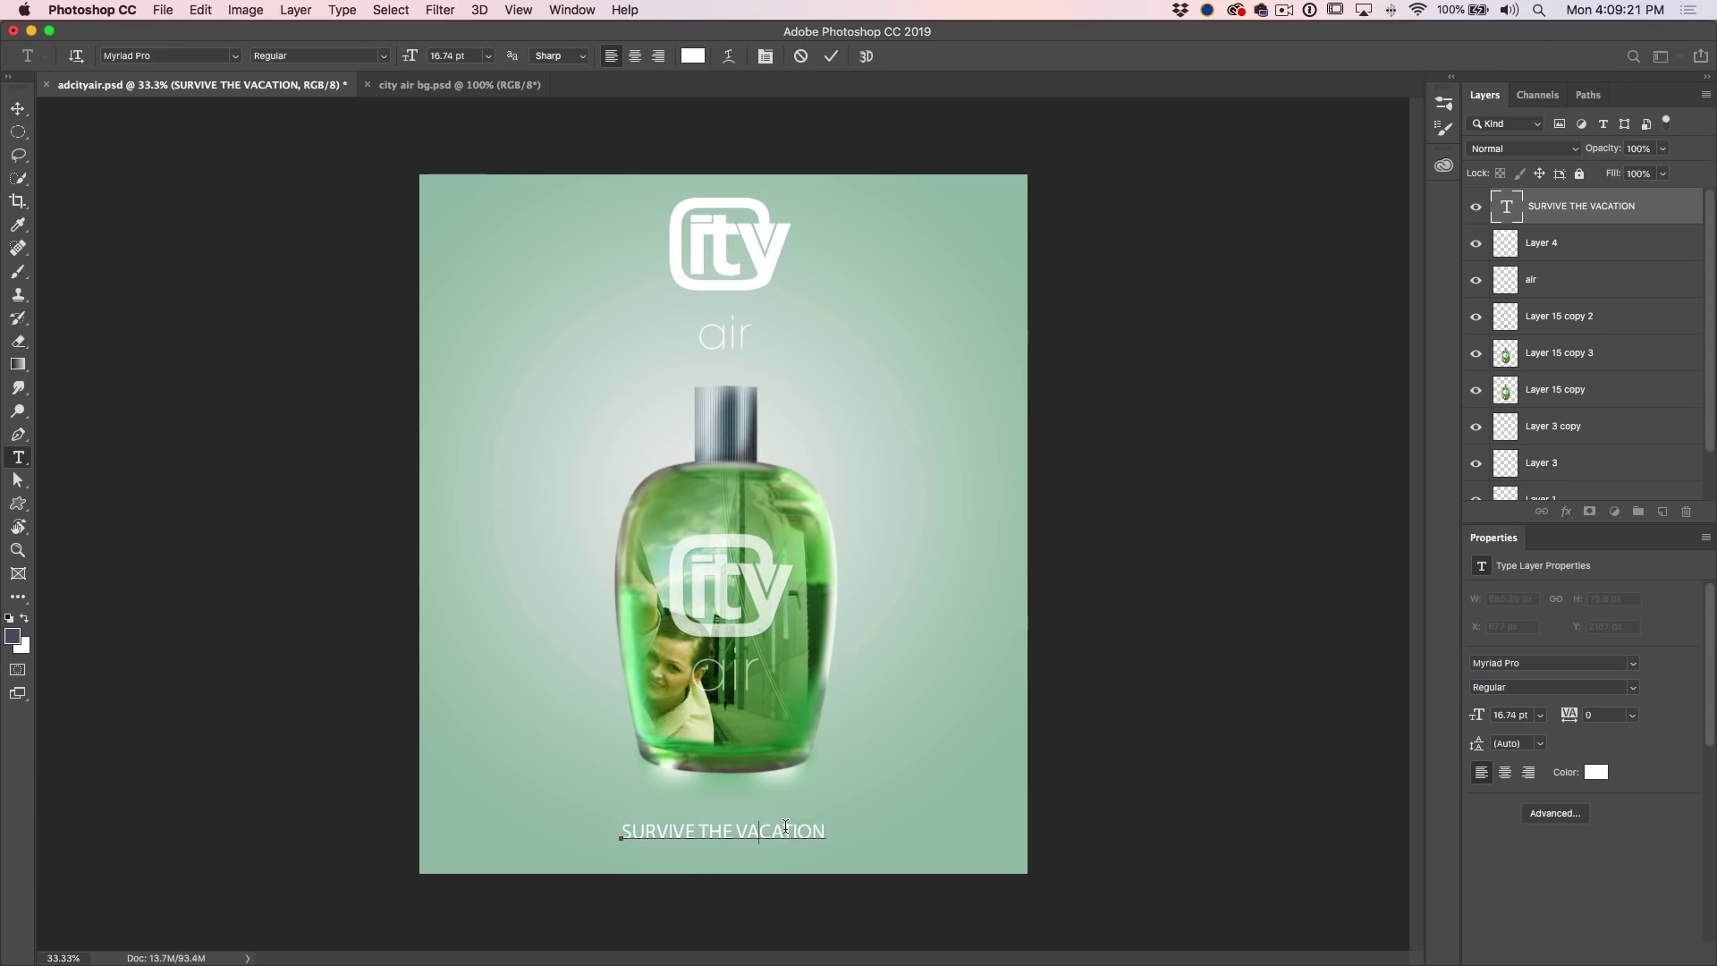
drag(655, 841, 623, 845)
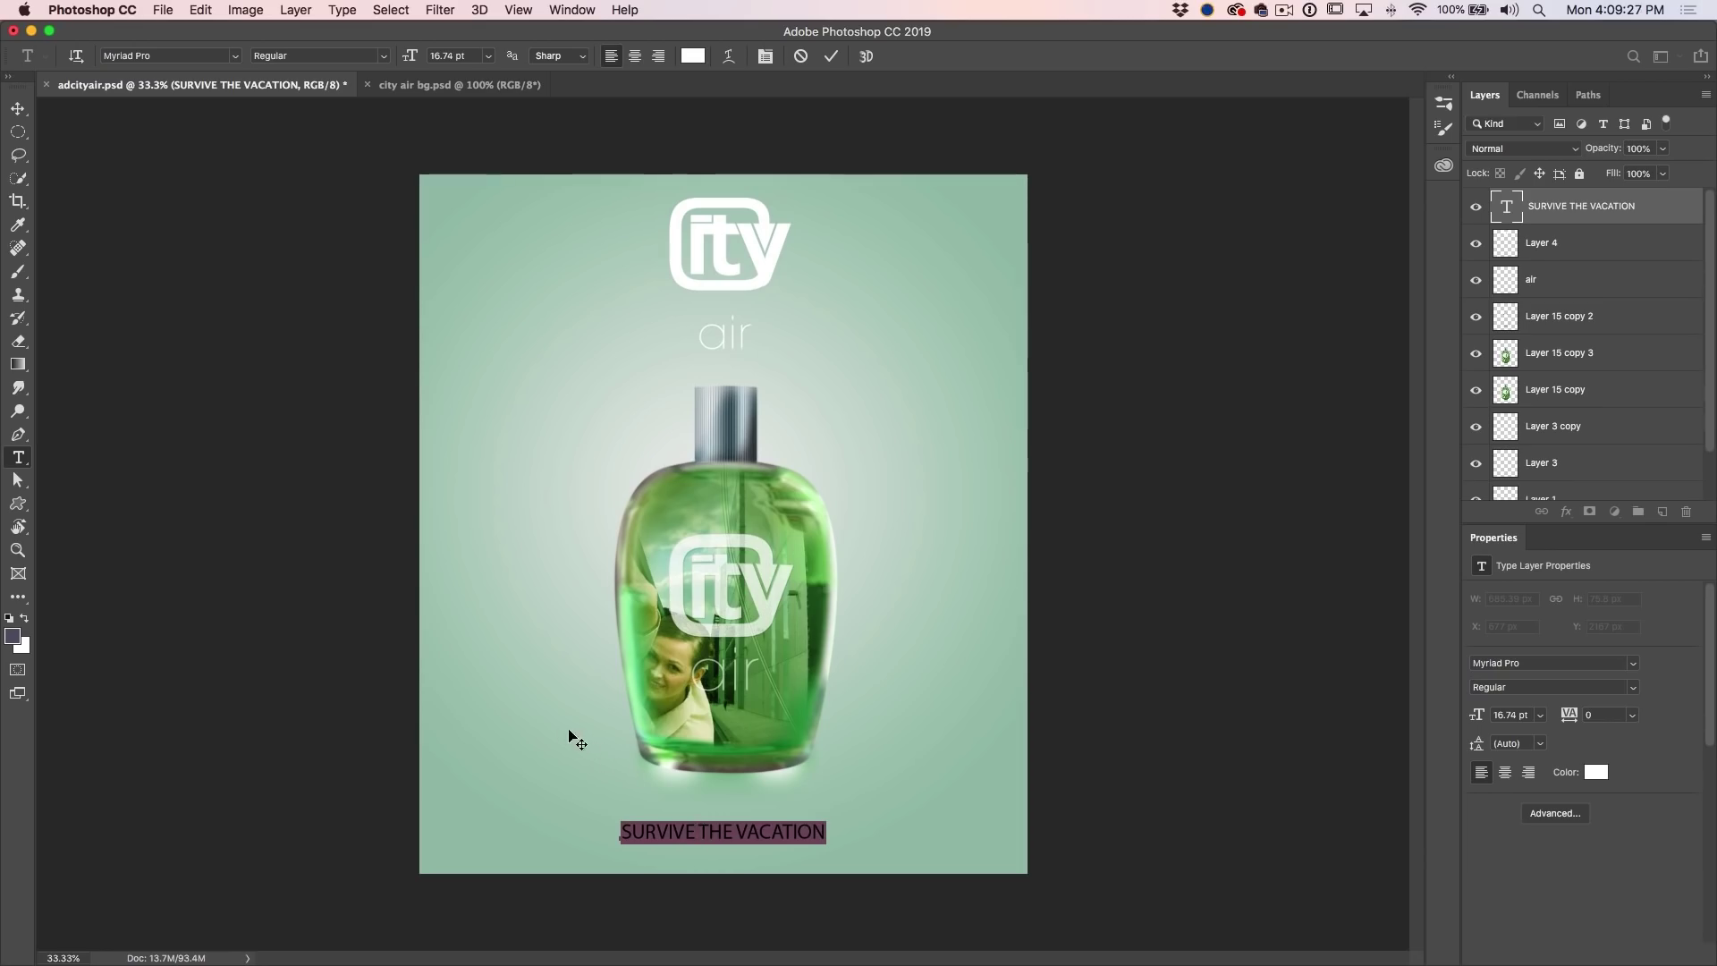
key(super+Return)
Nudge the SURVIVE THE VACATION text slightly closer to the bottle in two moves, opening and leaving its text editing in between
key(v)
drag(746, 831, 751, 824)
double_click(766, 824)
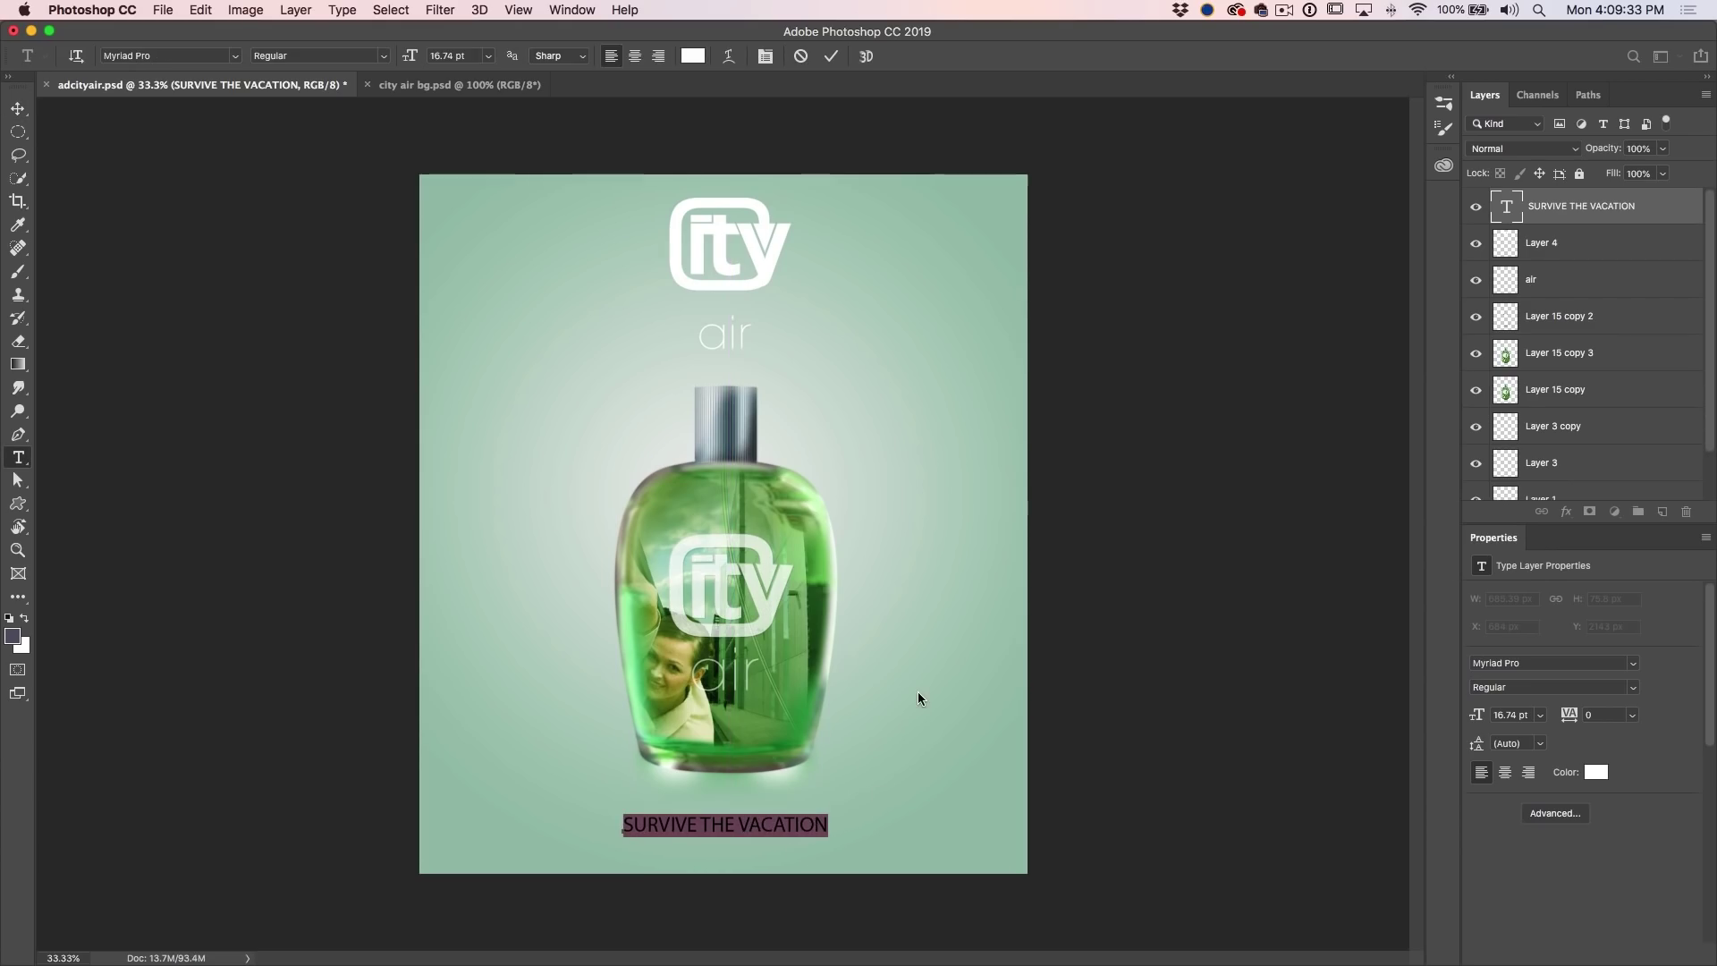
key(Escape)
key(v)
mouse_move(792, 820)
mouse_down()
mouse_move(833, 824)
mouse_move(773, 828)
mouse_move(785, 818)
mouse_up()
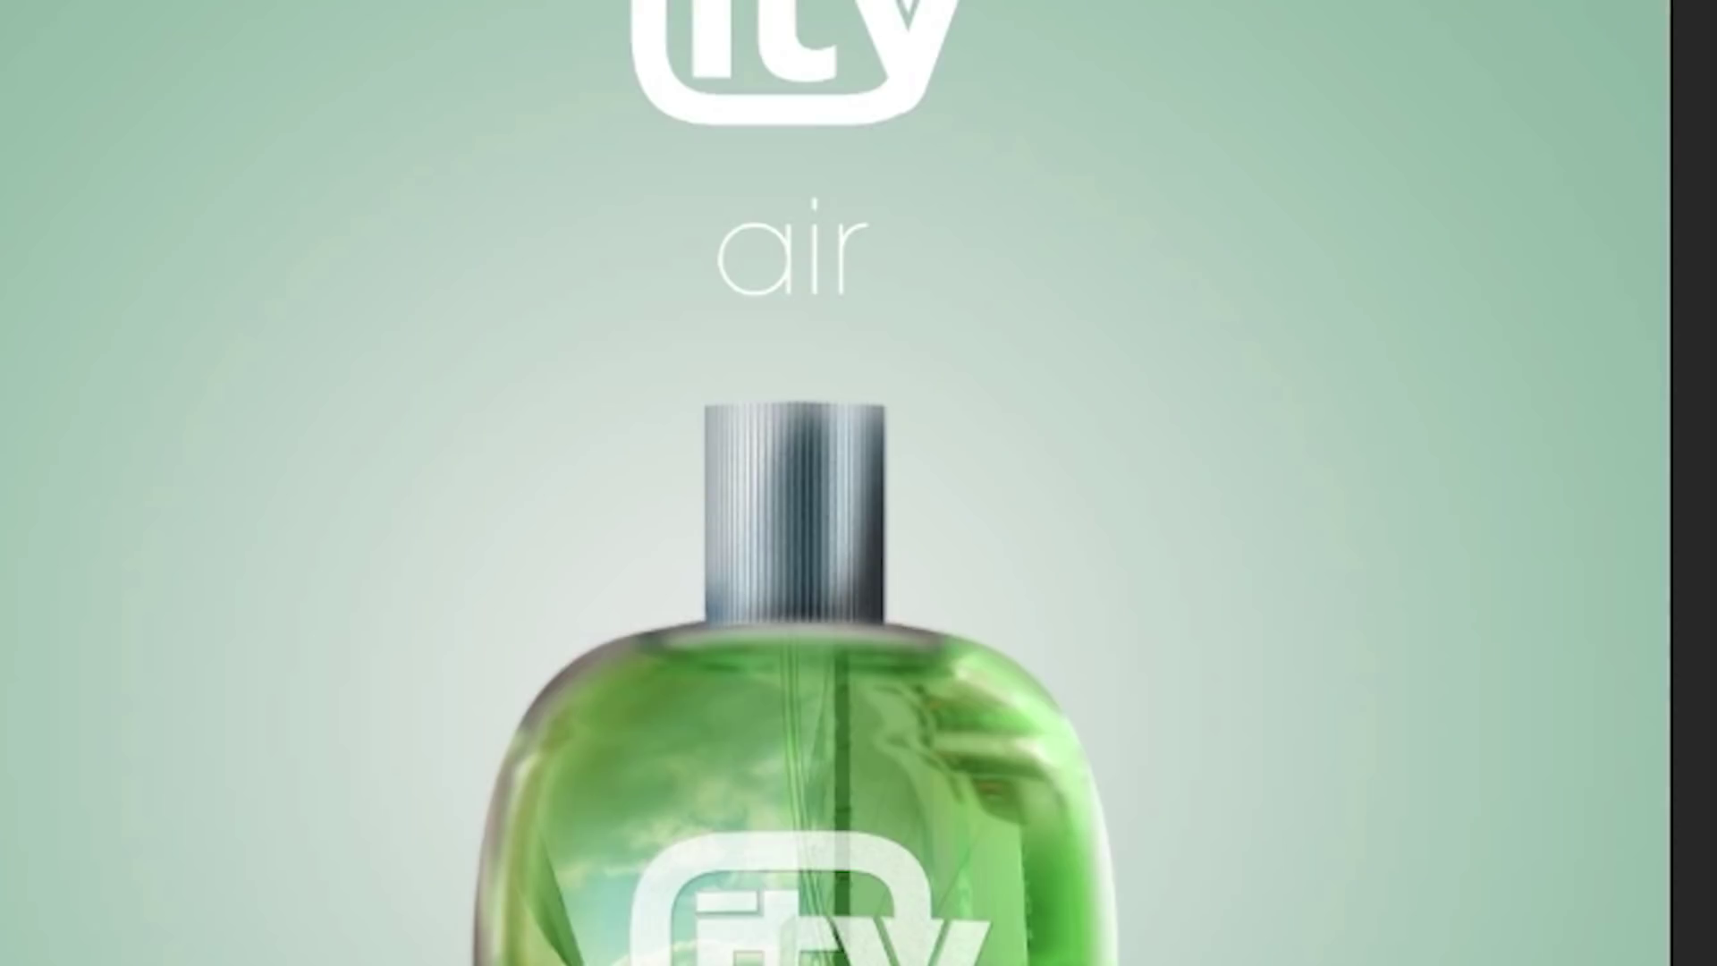
Place a point text beside the bottle cap, delete its placeholder, and add another Lorem Ipsum text slightly higher, committing it
click(128, 410)
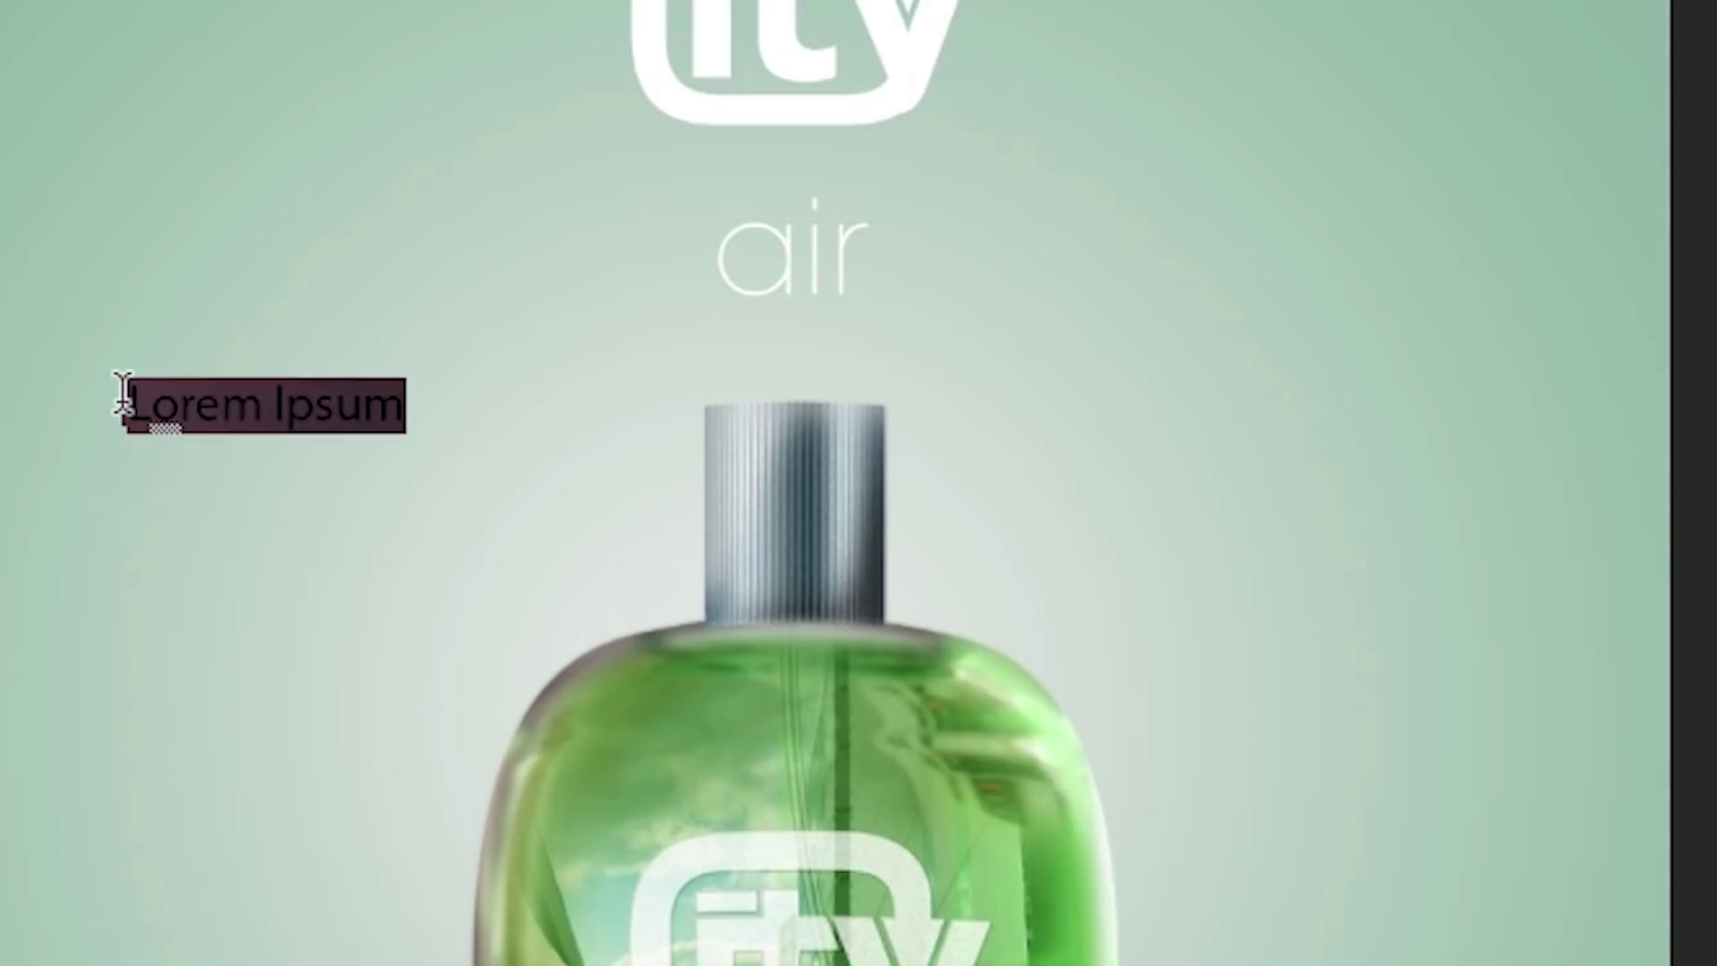
key(BackSpace)
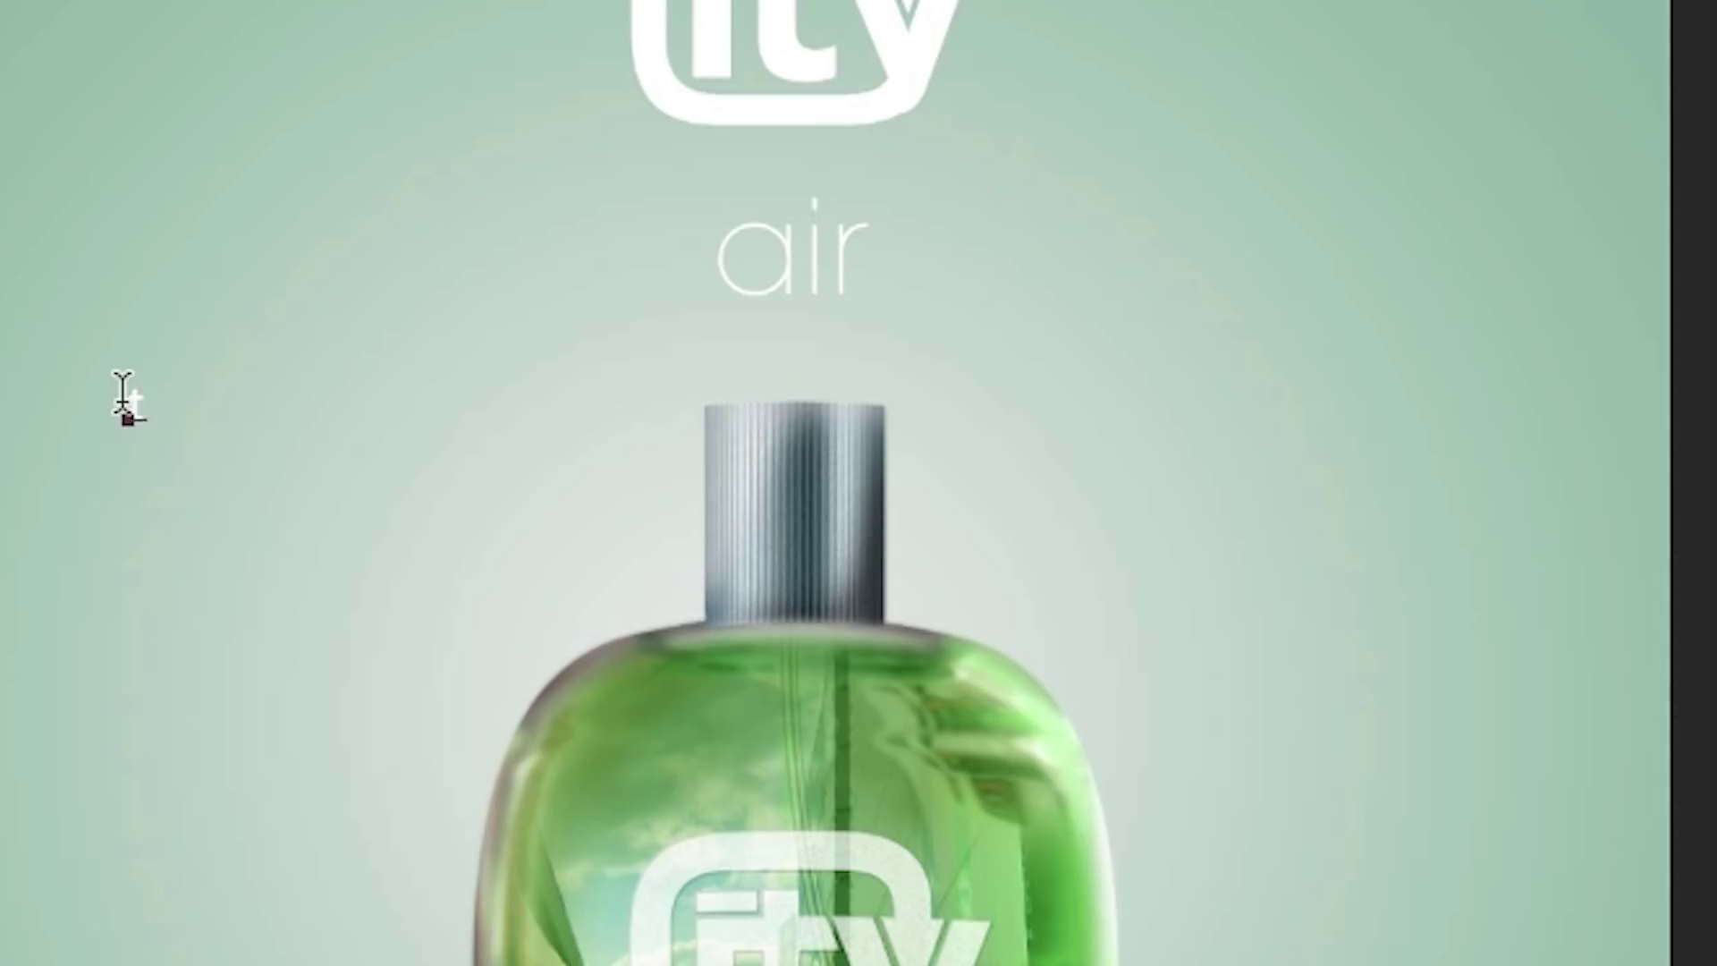
click(132, 351)
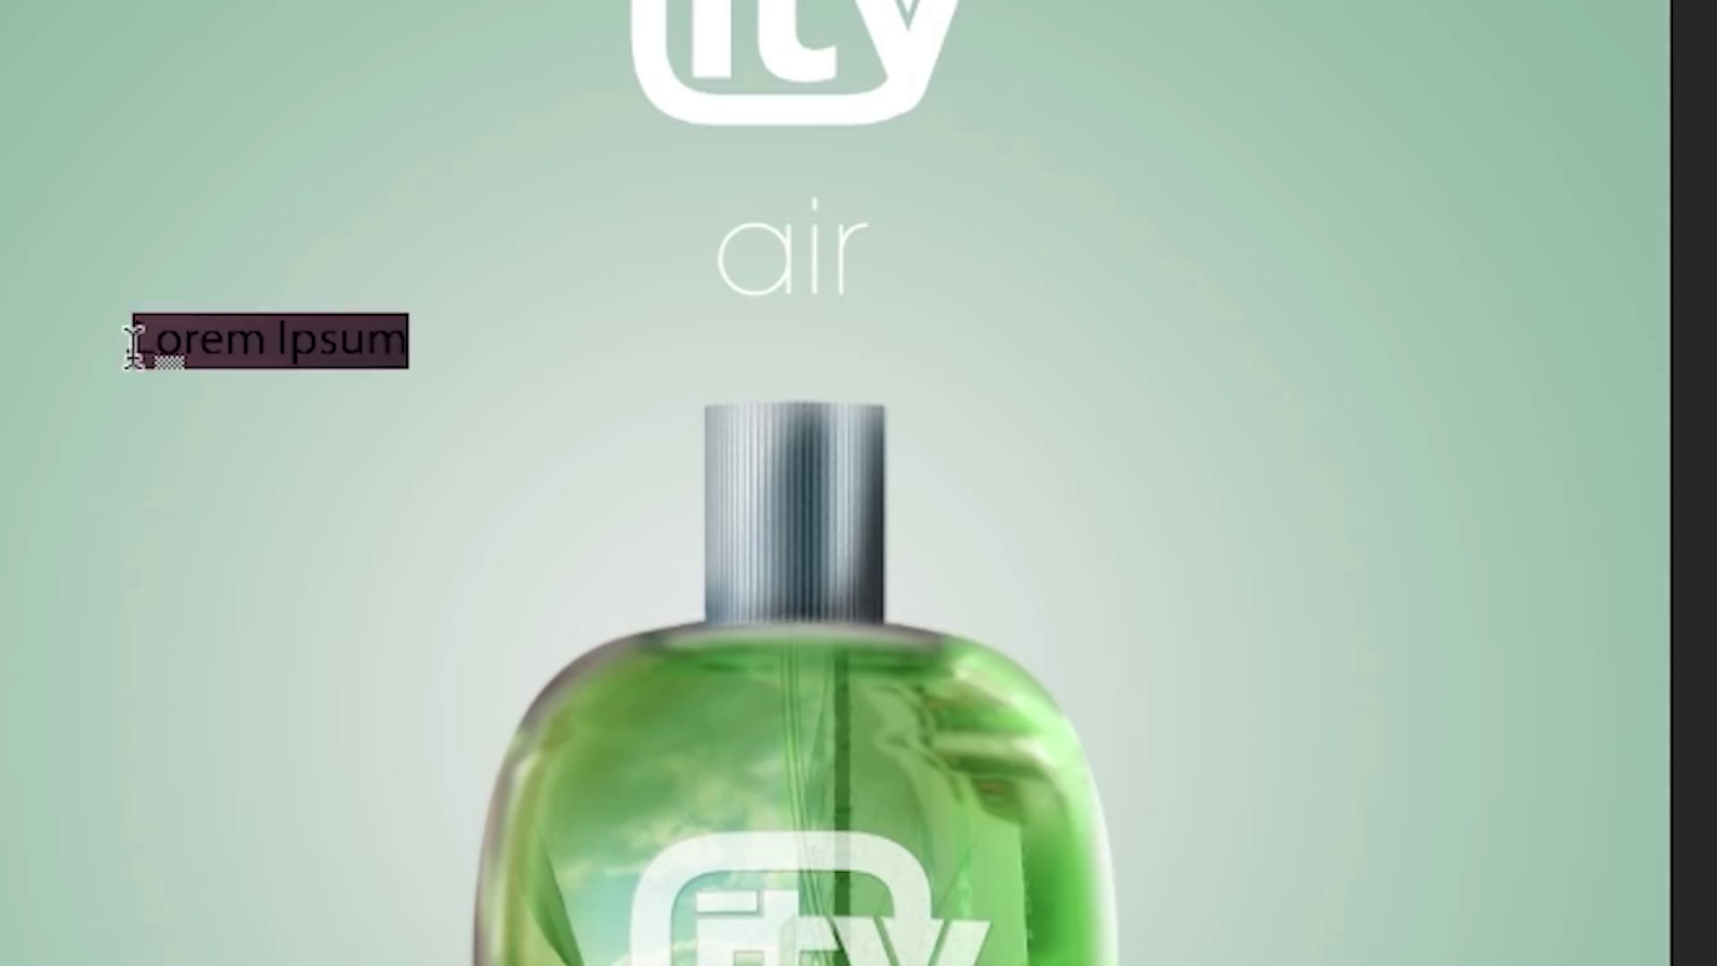
click(135, 770)
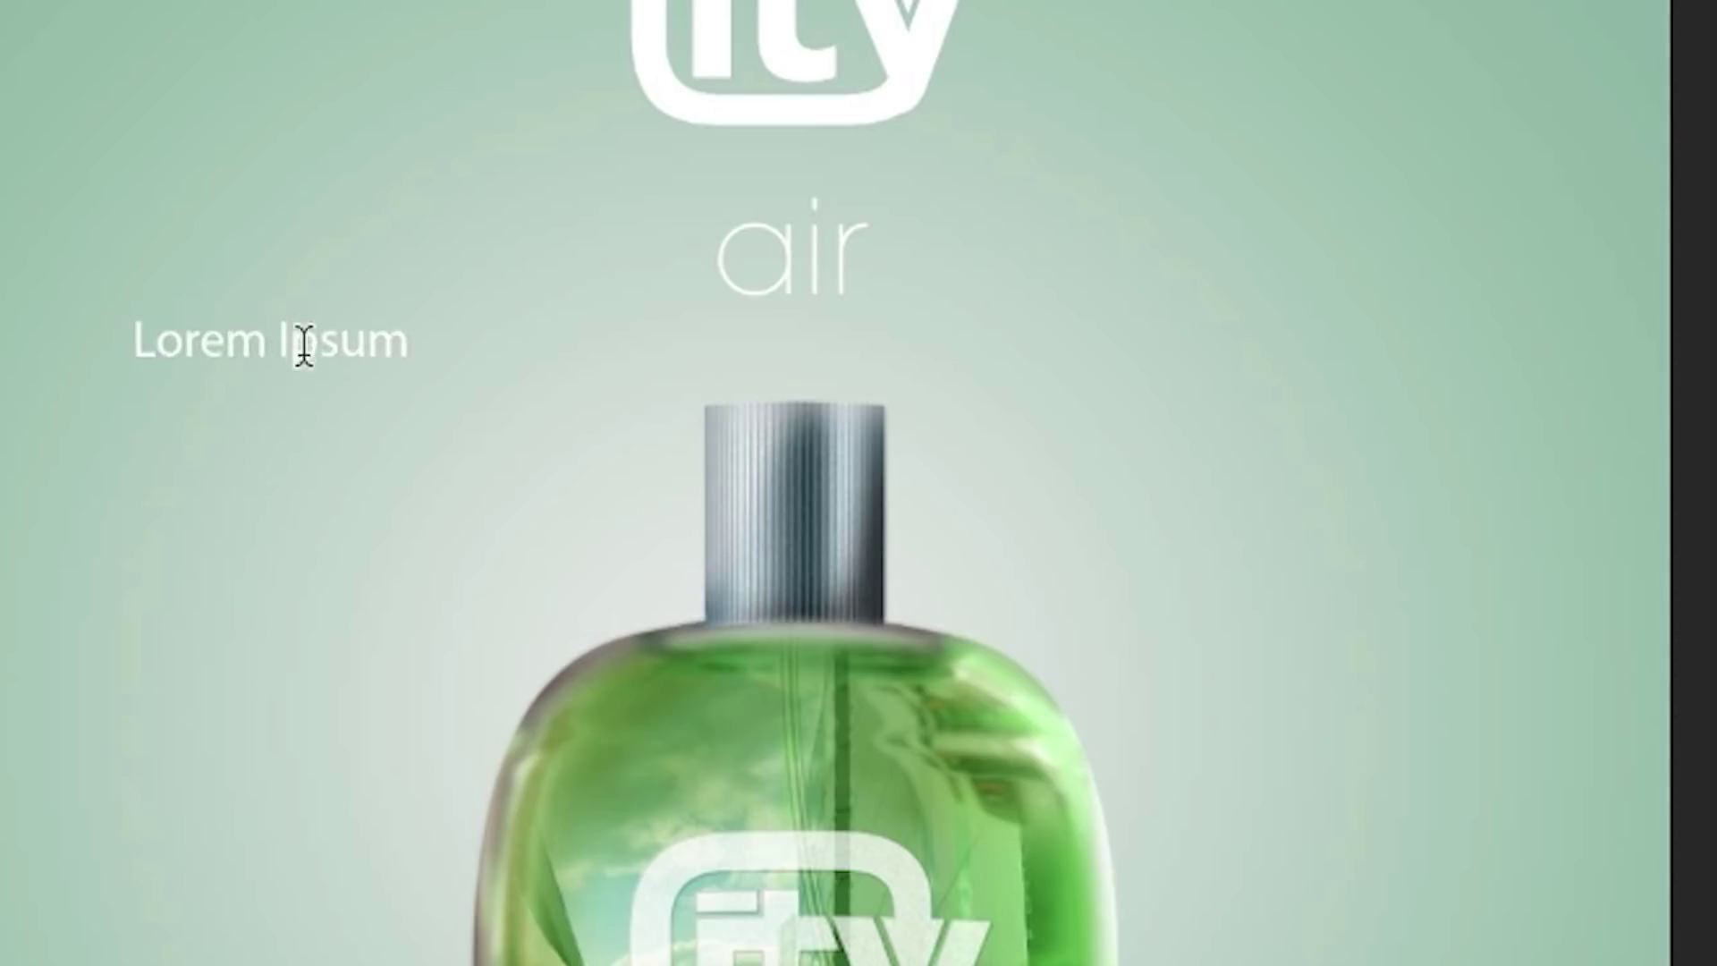
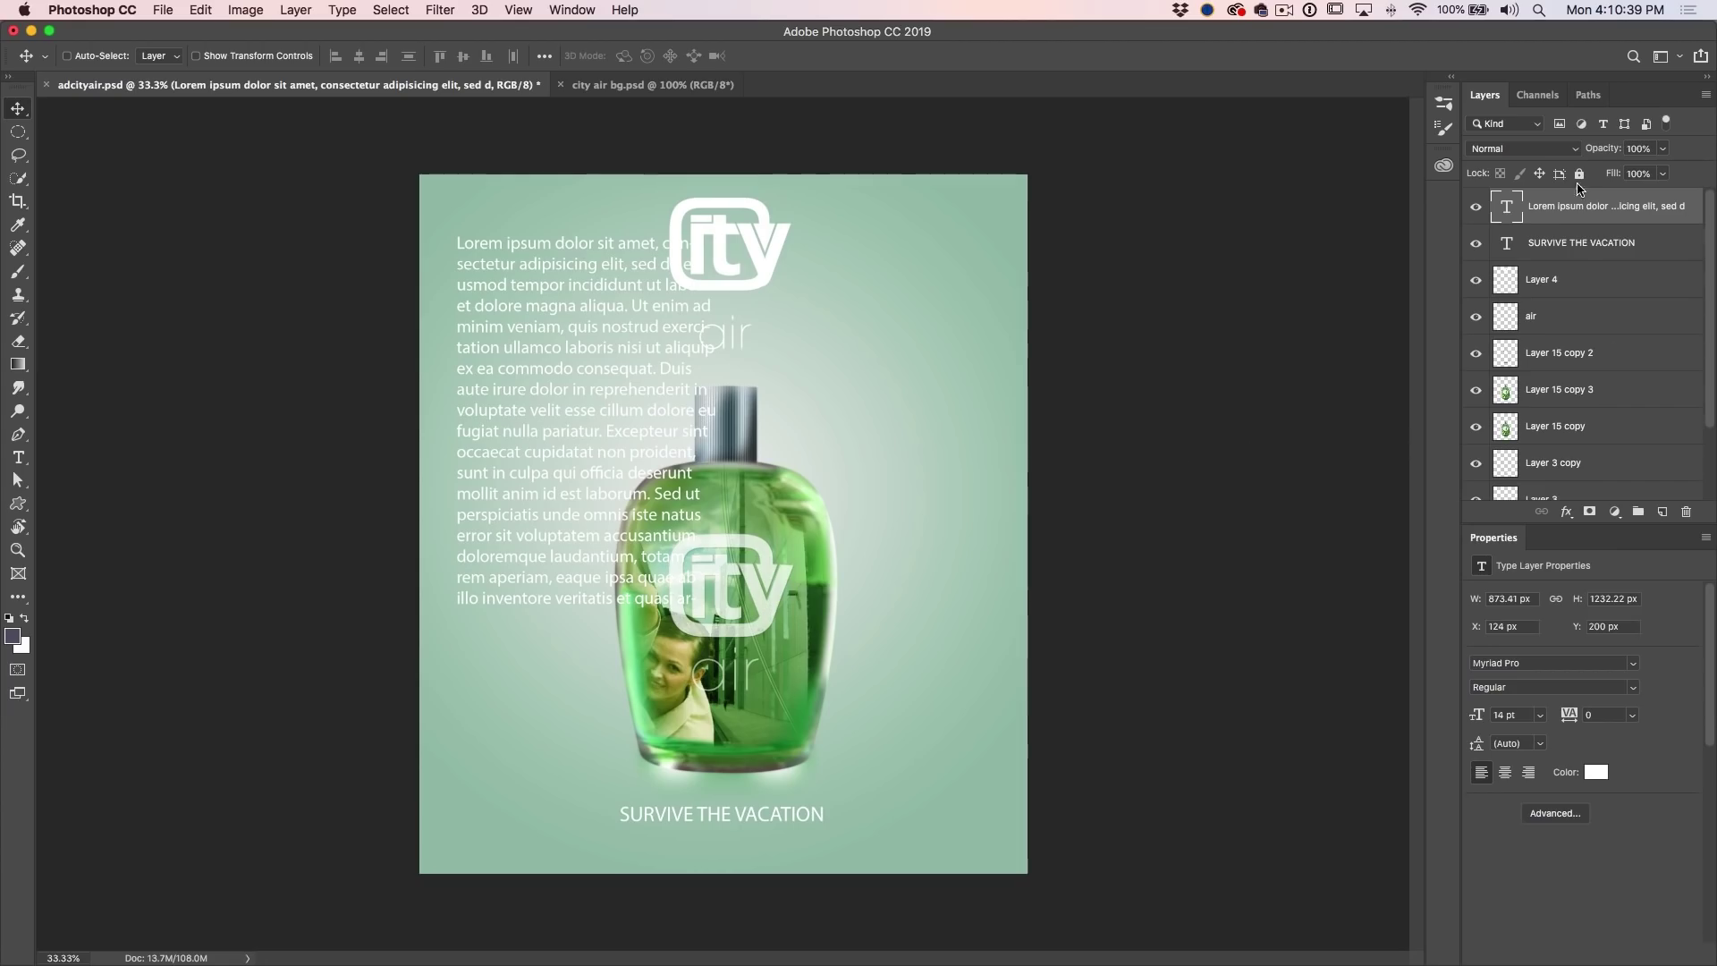
Move the Lorem ipsum paragraph layer directly below Layer 3 copy, behind the bottle and logo
drag(1579, 209, 1553, 467)
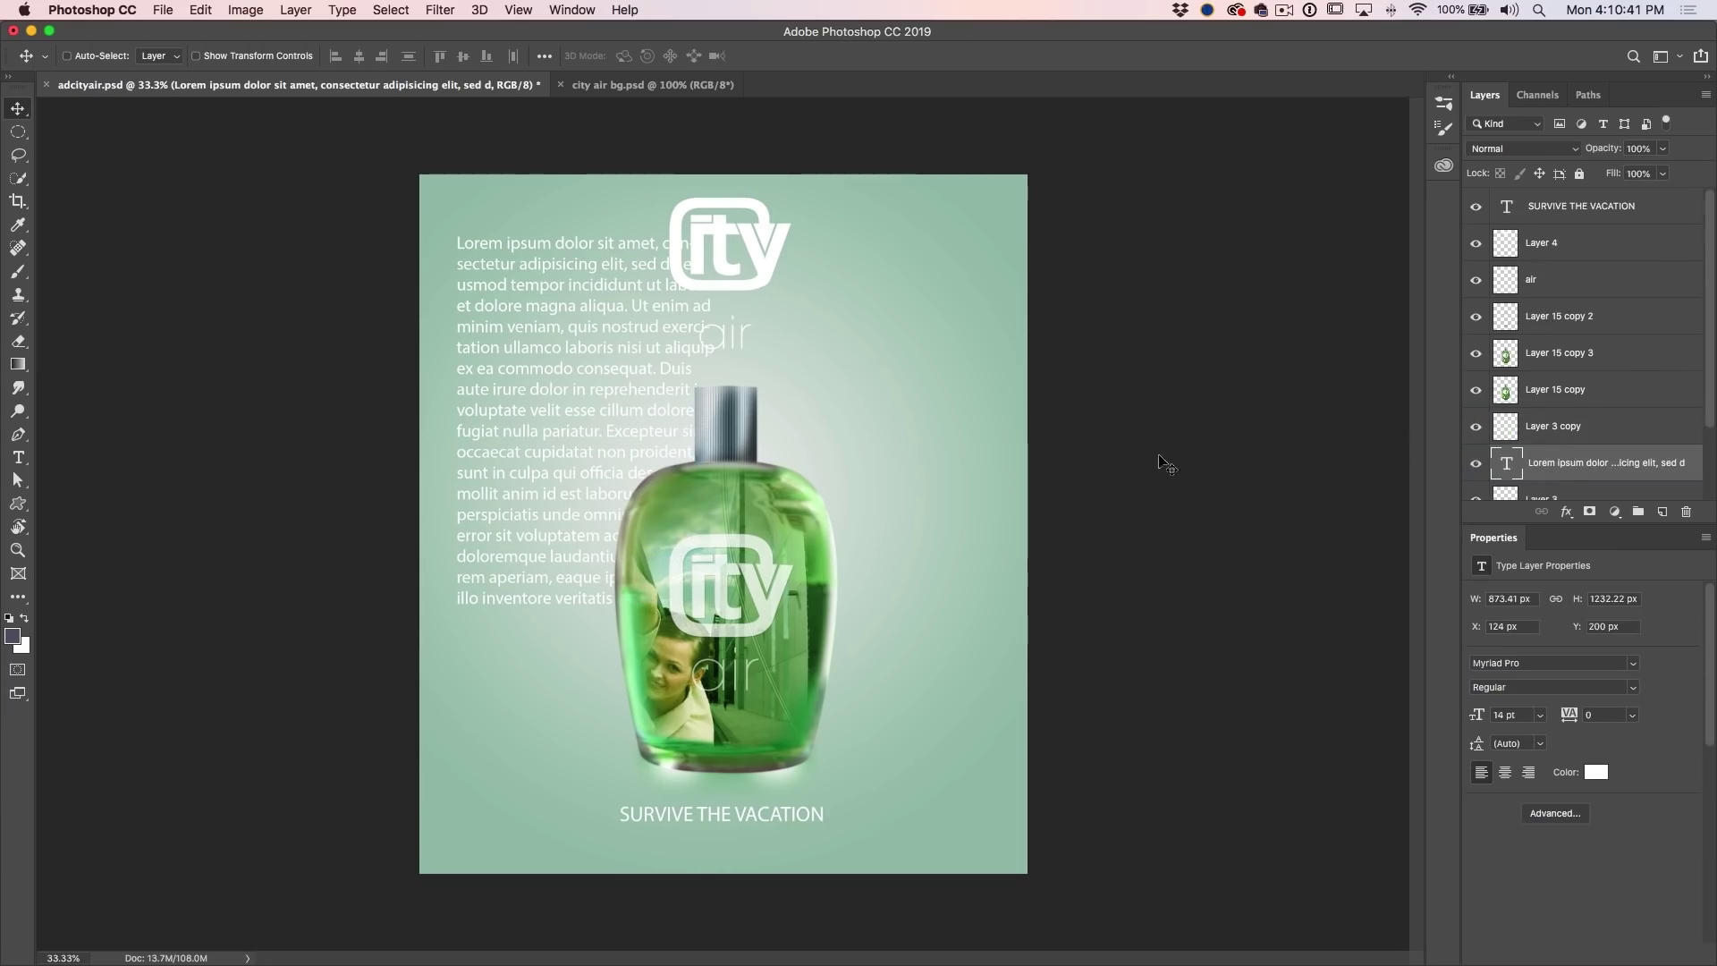
Scale the Lorem ipsum paragraph down to about 547 × 772 px and place it beside the bottle at about X 83 px, Y 1140 px
drag(555, 412, 549, 463)
key(super+t)
drag(714, 658, 617, 519)
drag(567, 410, 549, 634)
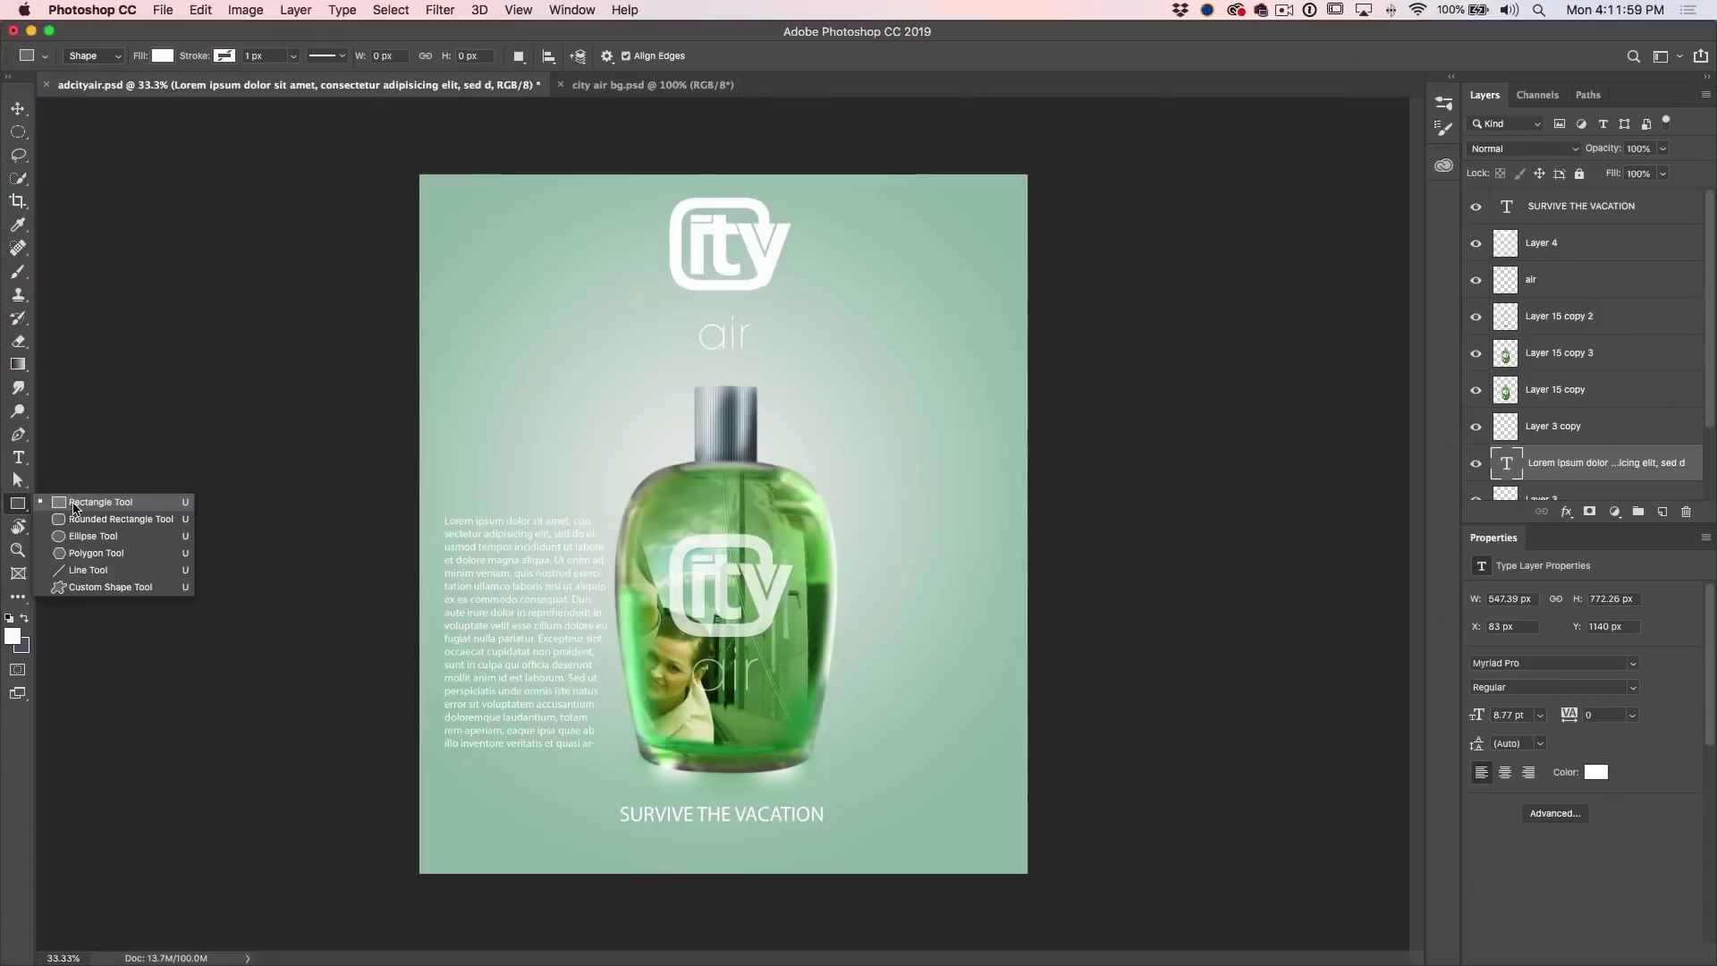
Create a white rectangle shape 450 px wide above the paragraph, entering its height as the sum 100+200+50 px
click(74, 504)
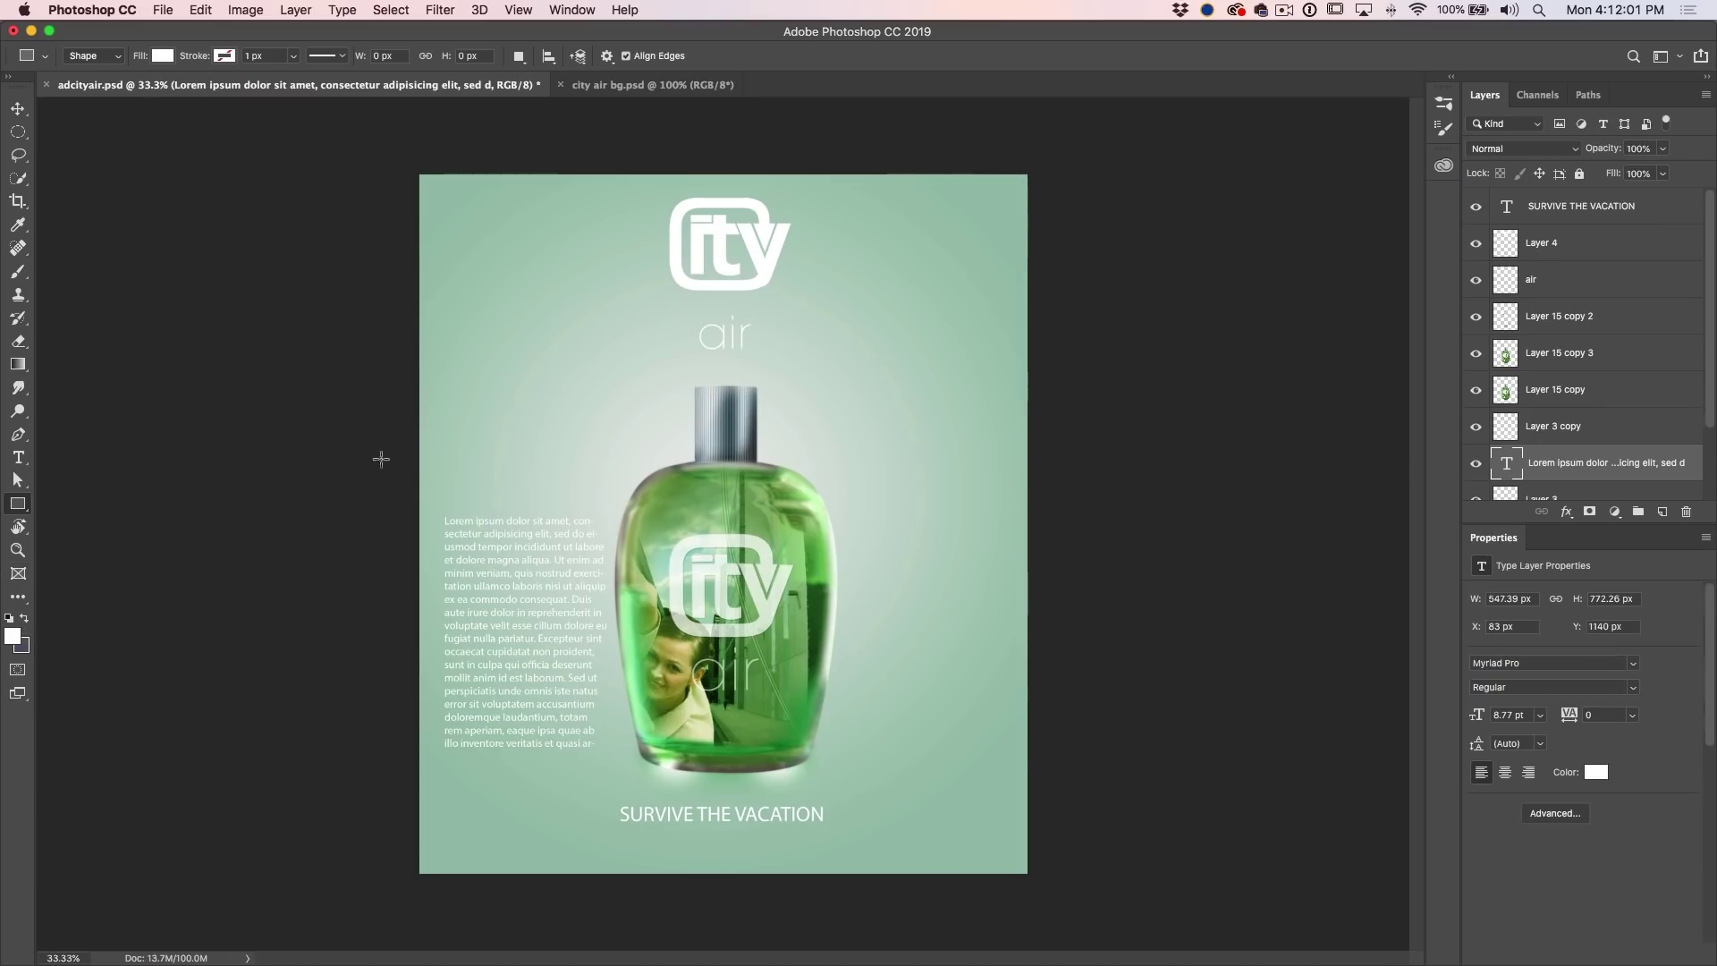
click(555, 333)
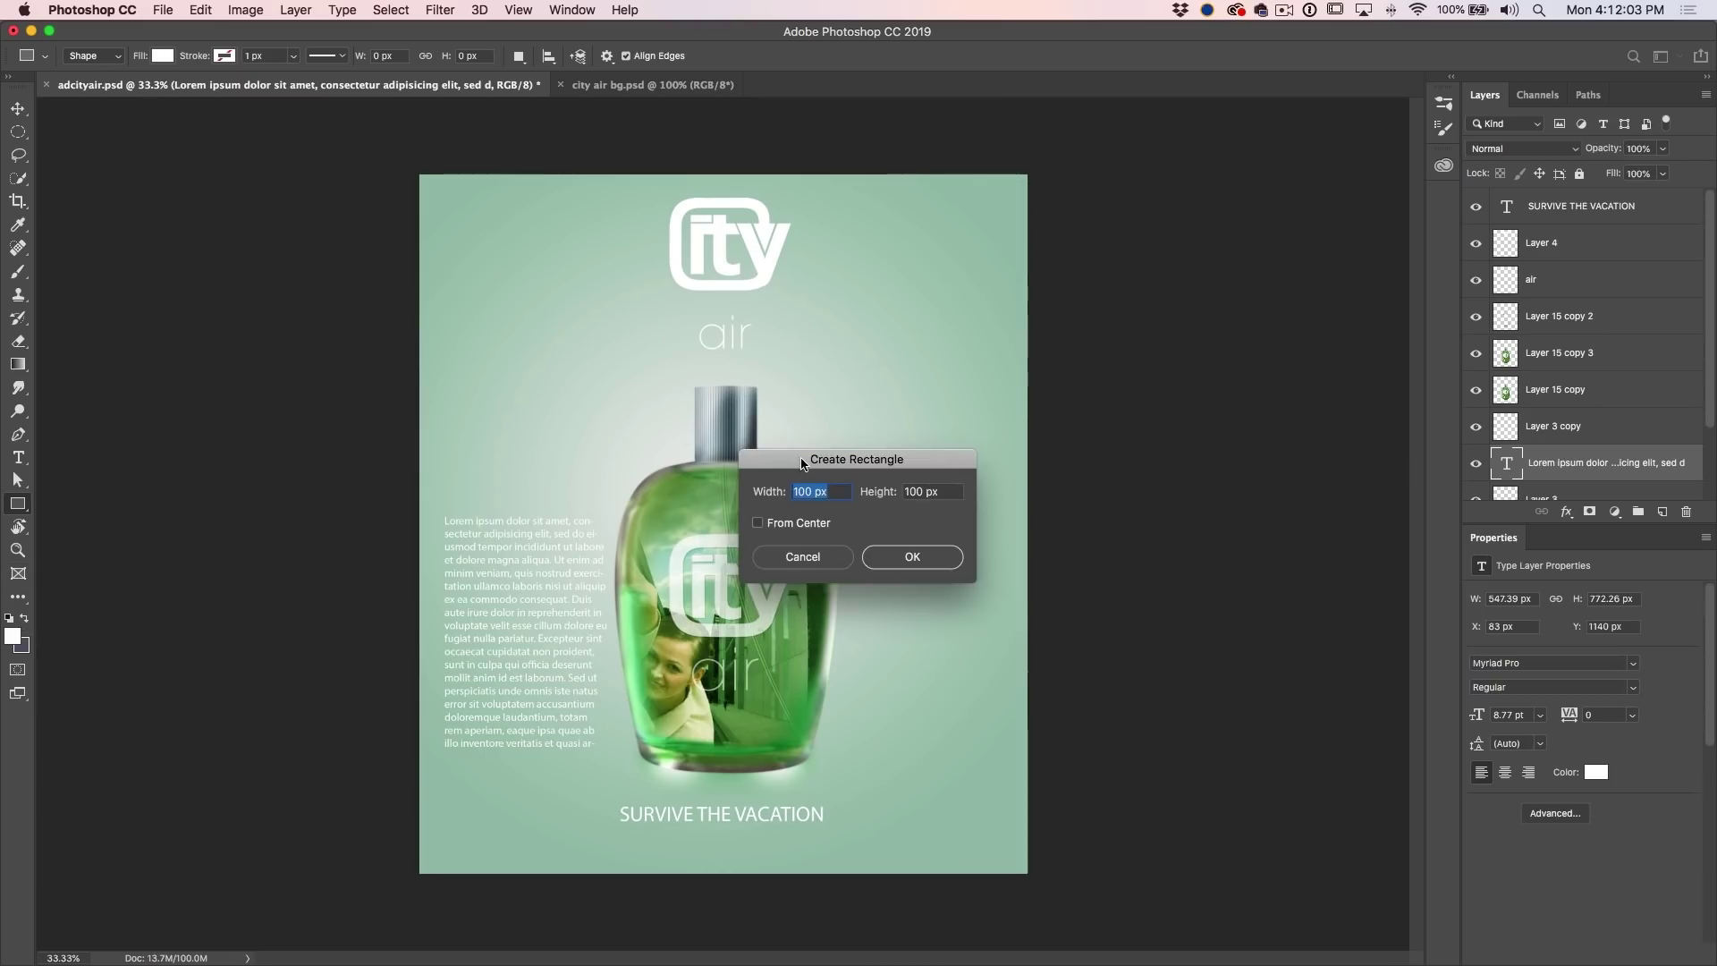
text(45)
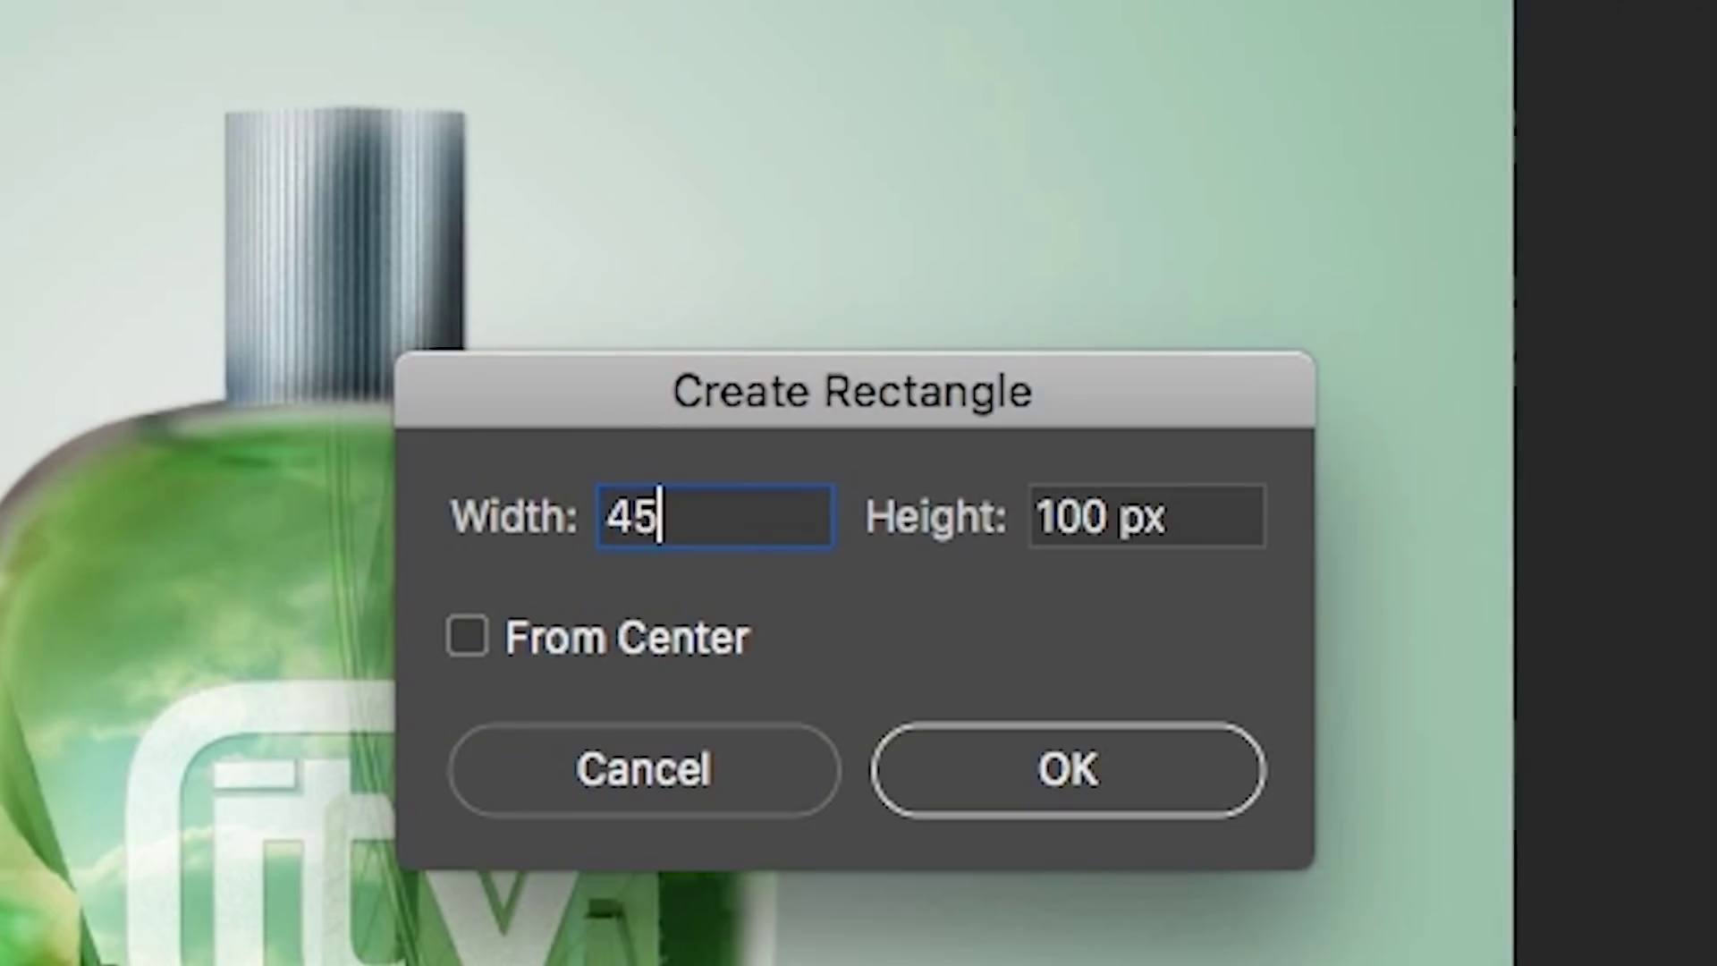
text(0px)
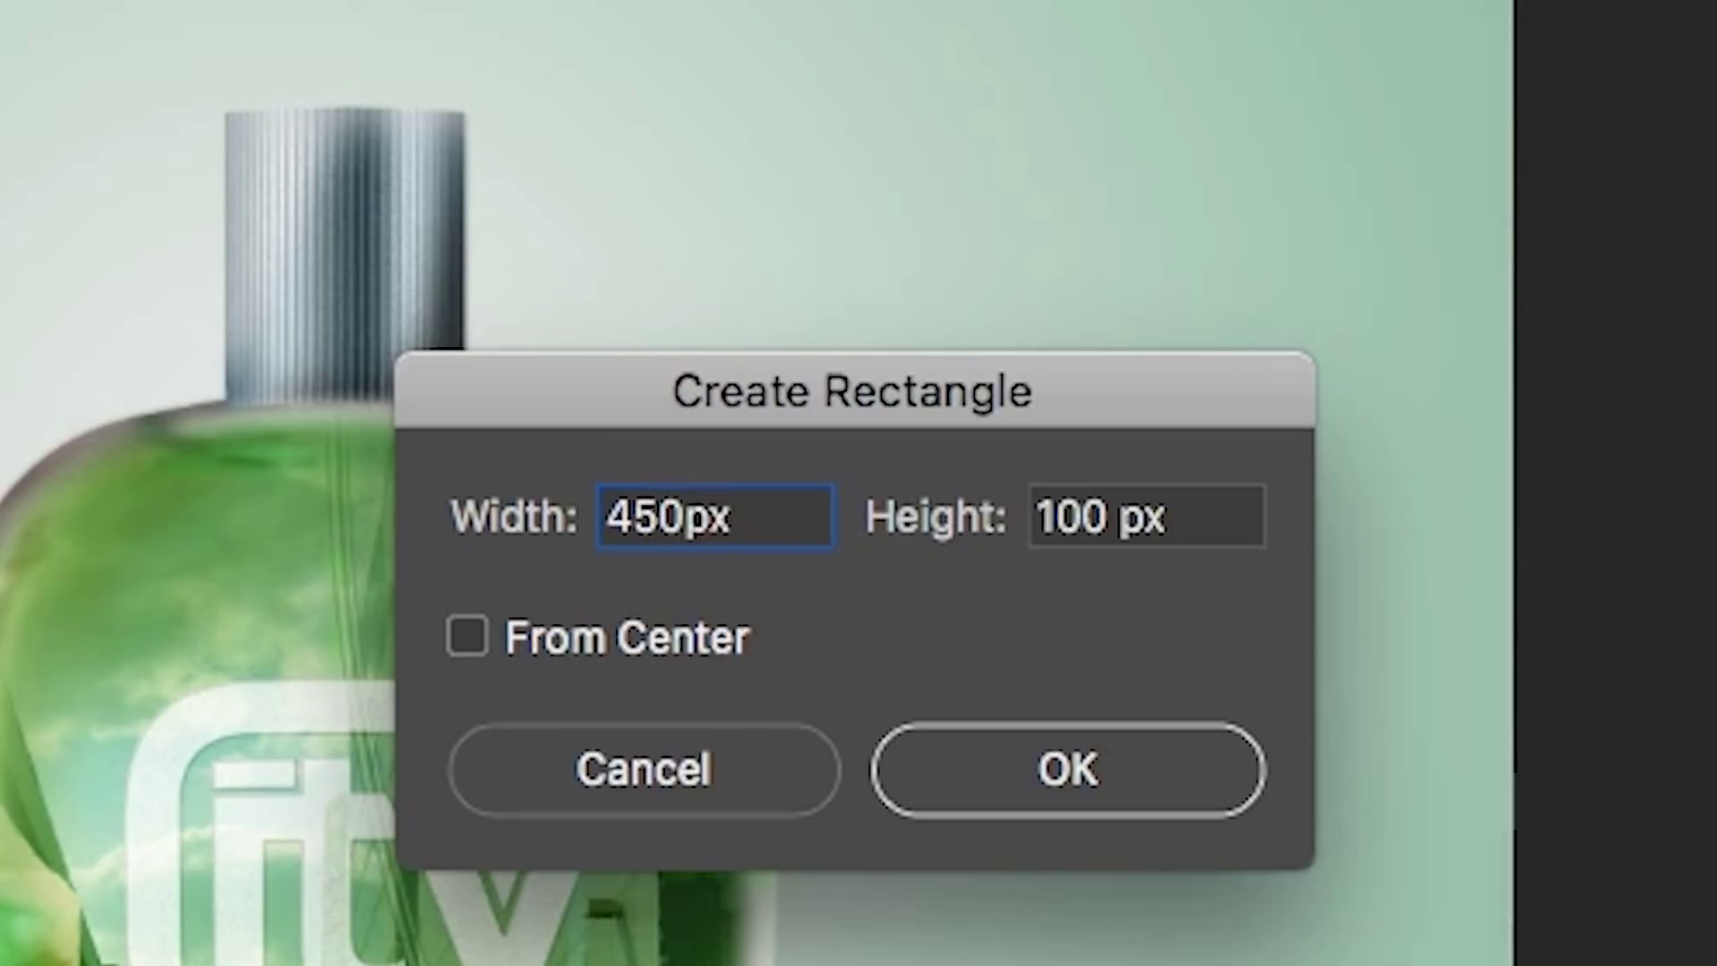
click(1089, 535)
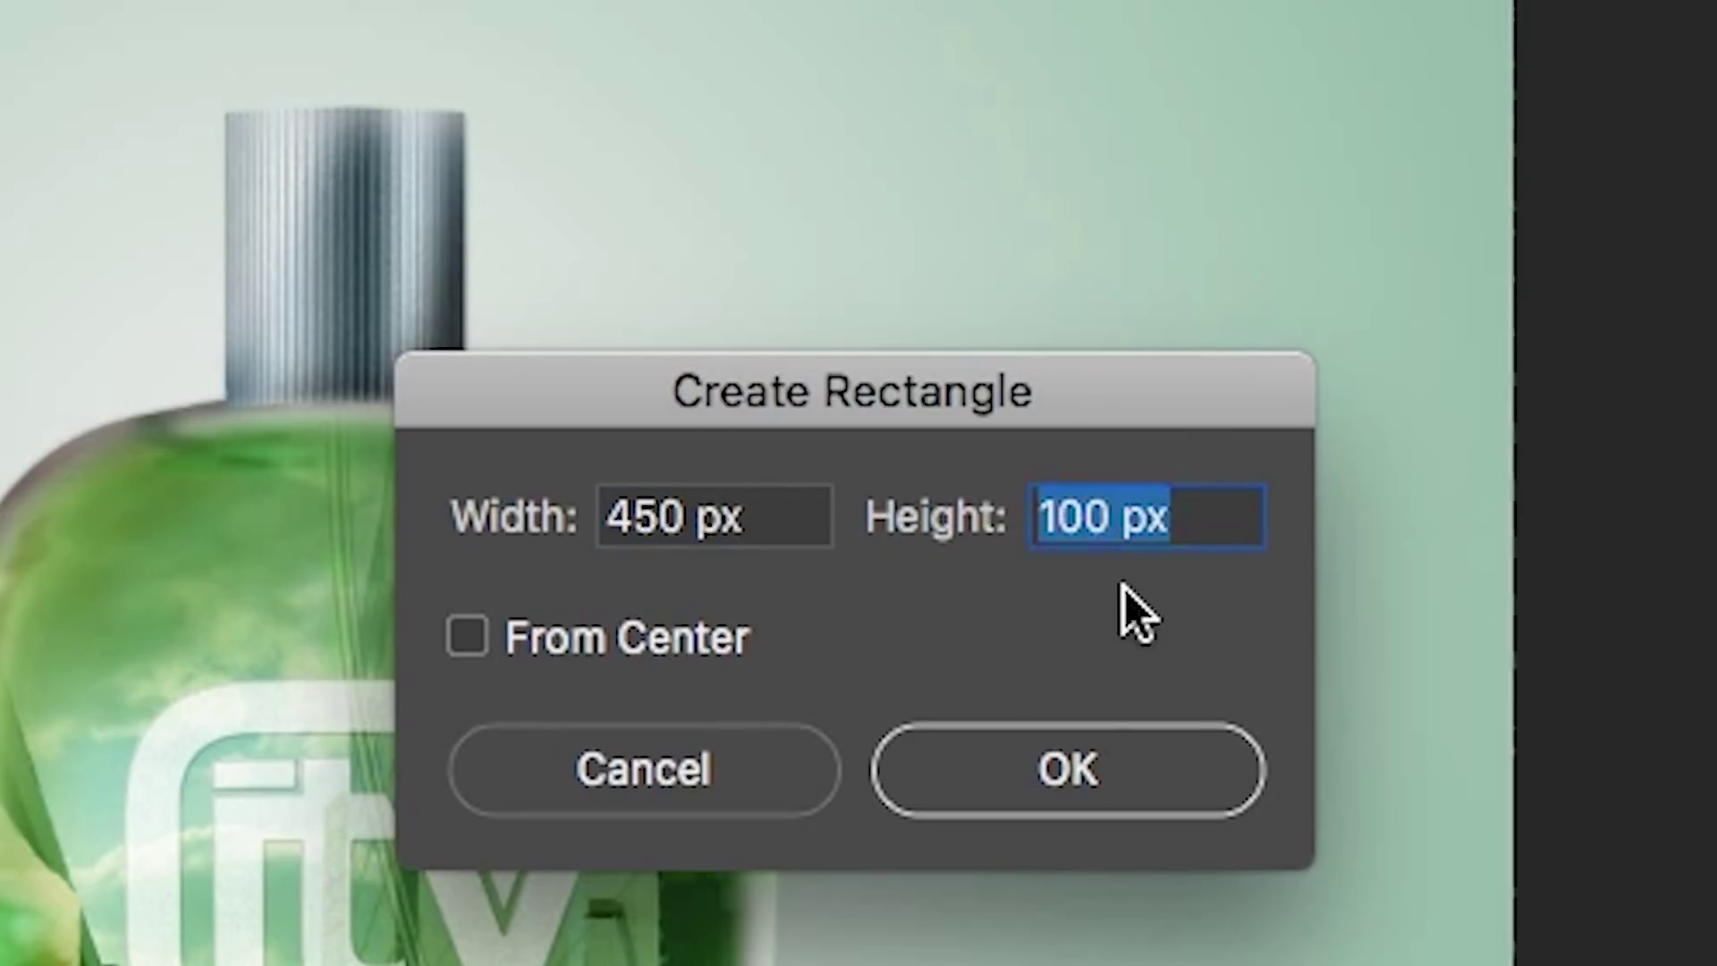
click(1109, 526)
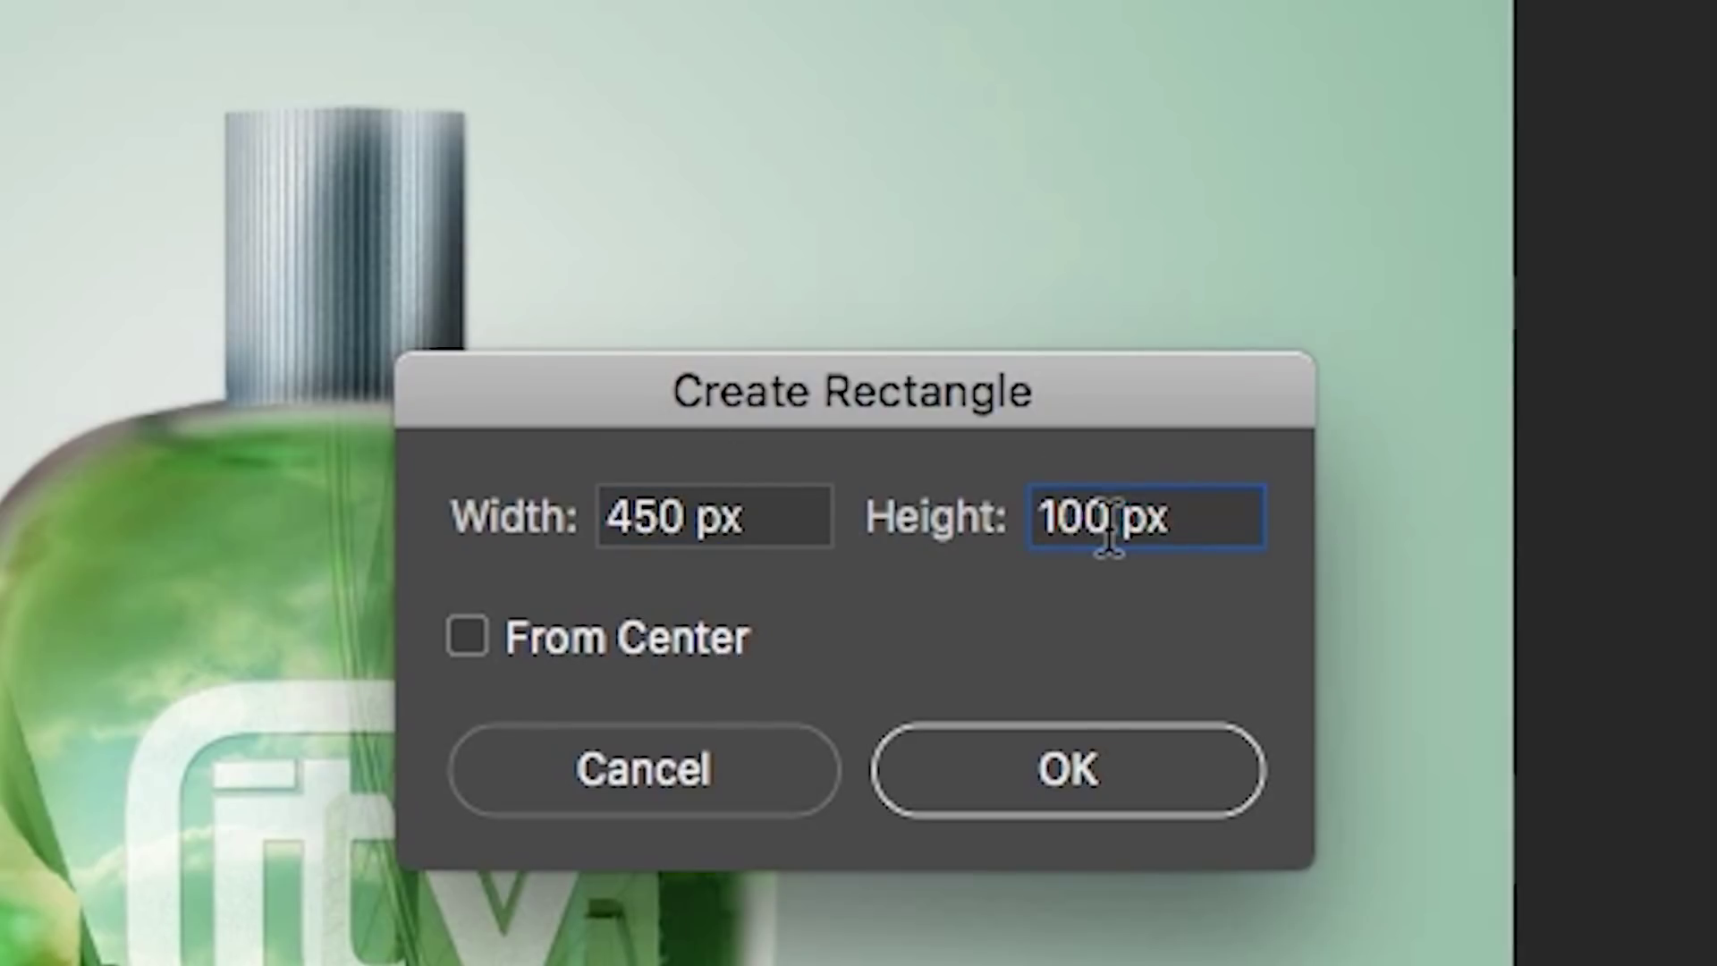
text(+200)
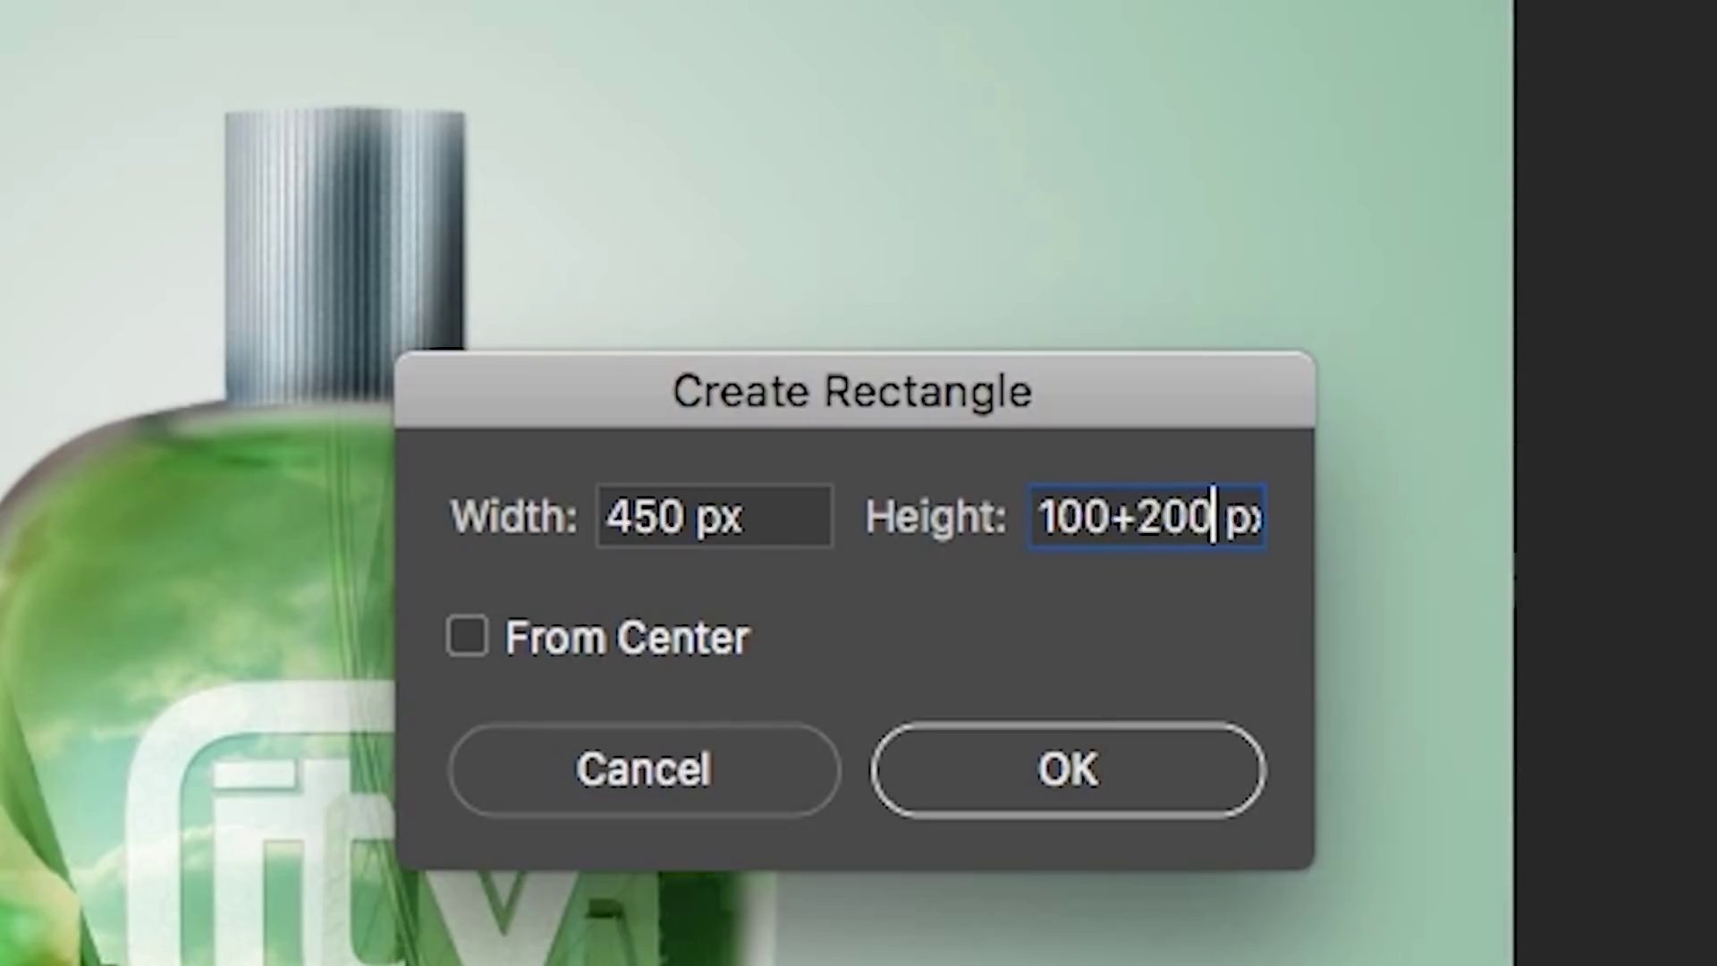
text(+)
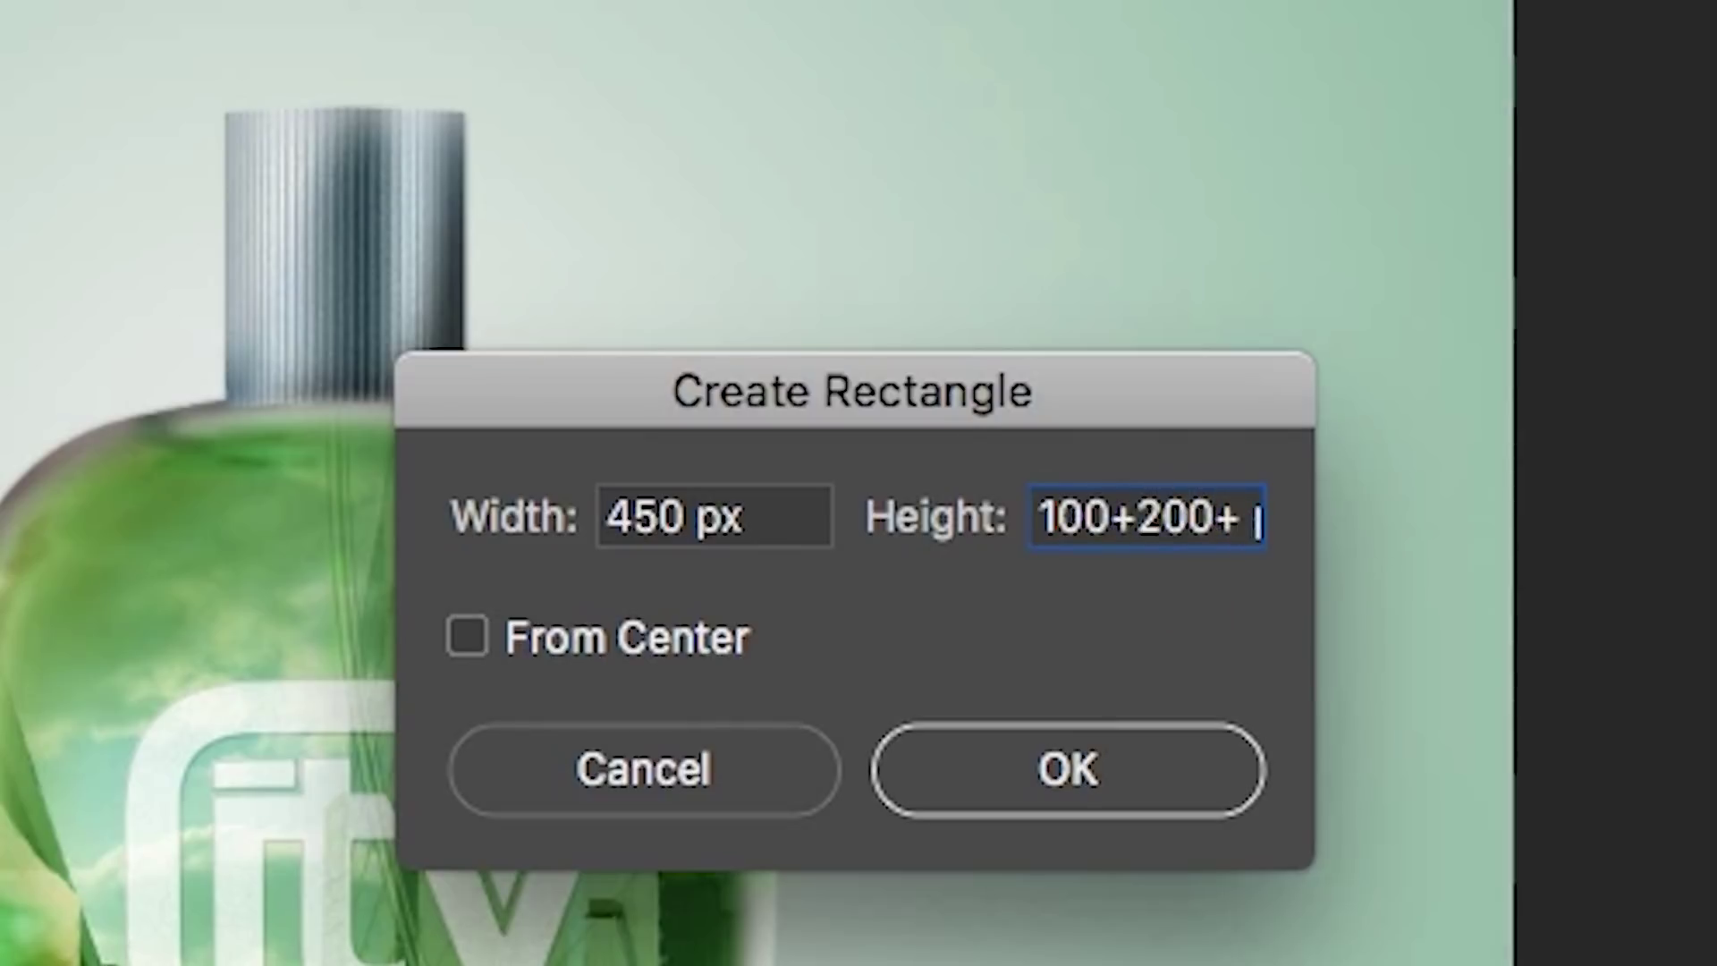
text(50 p)
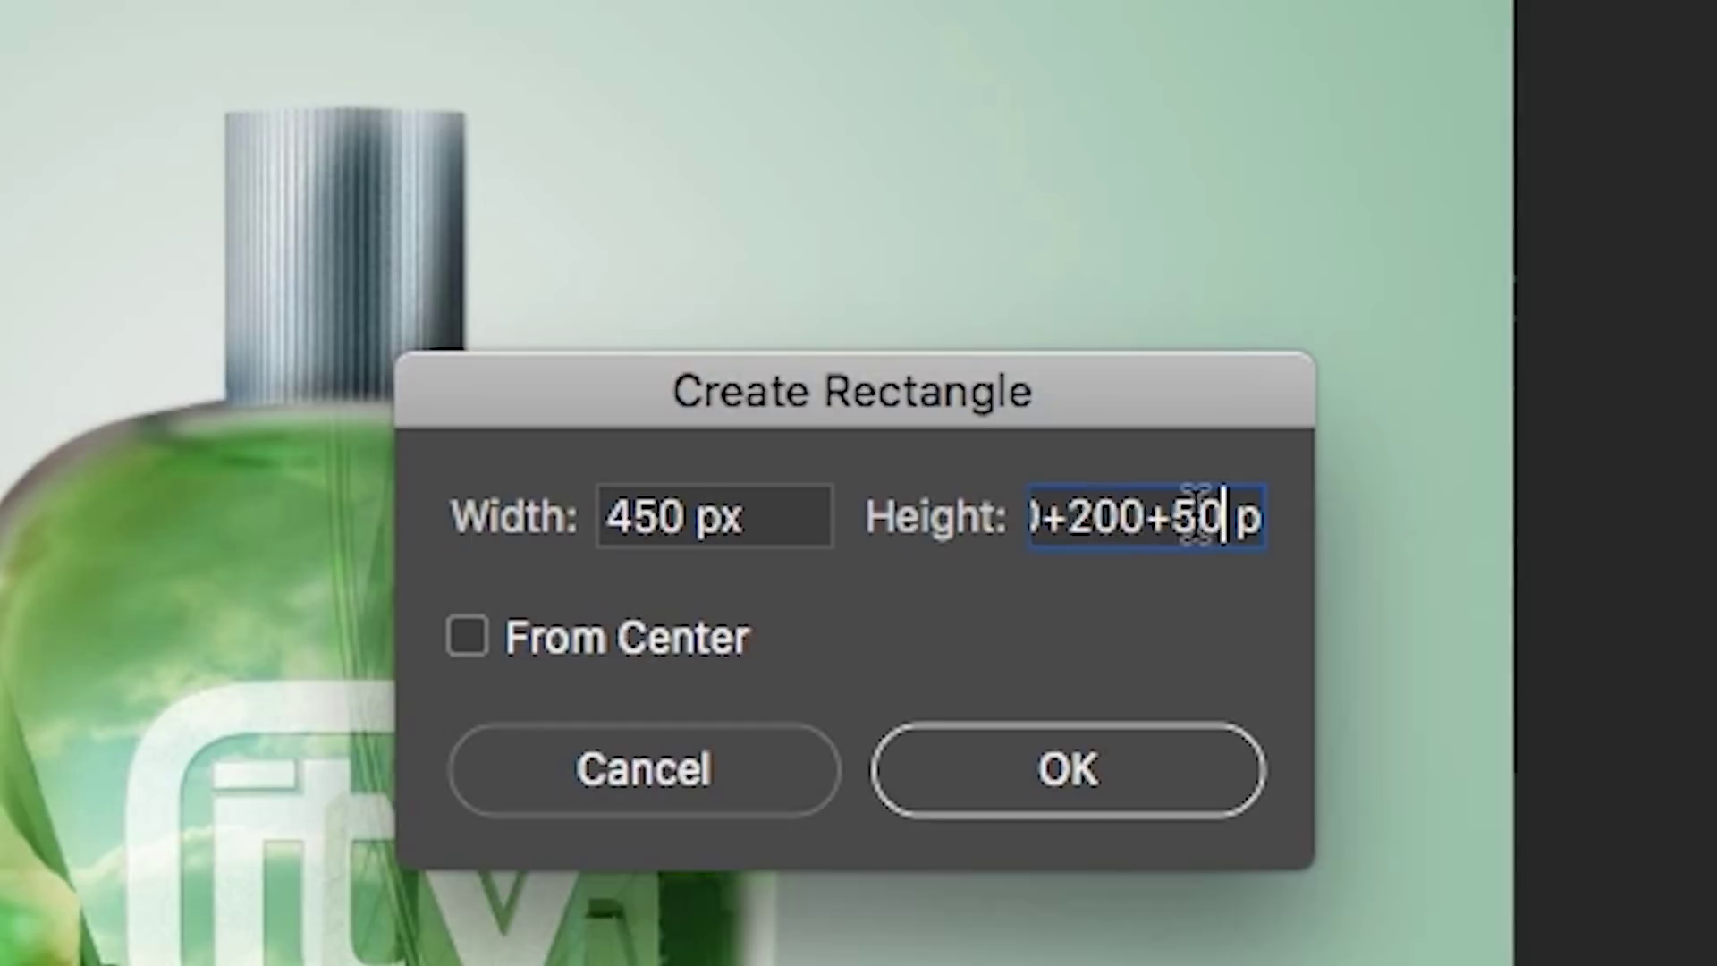
key(Tab)
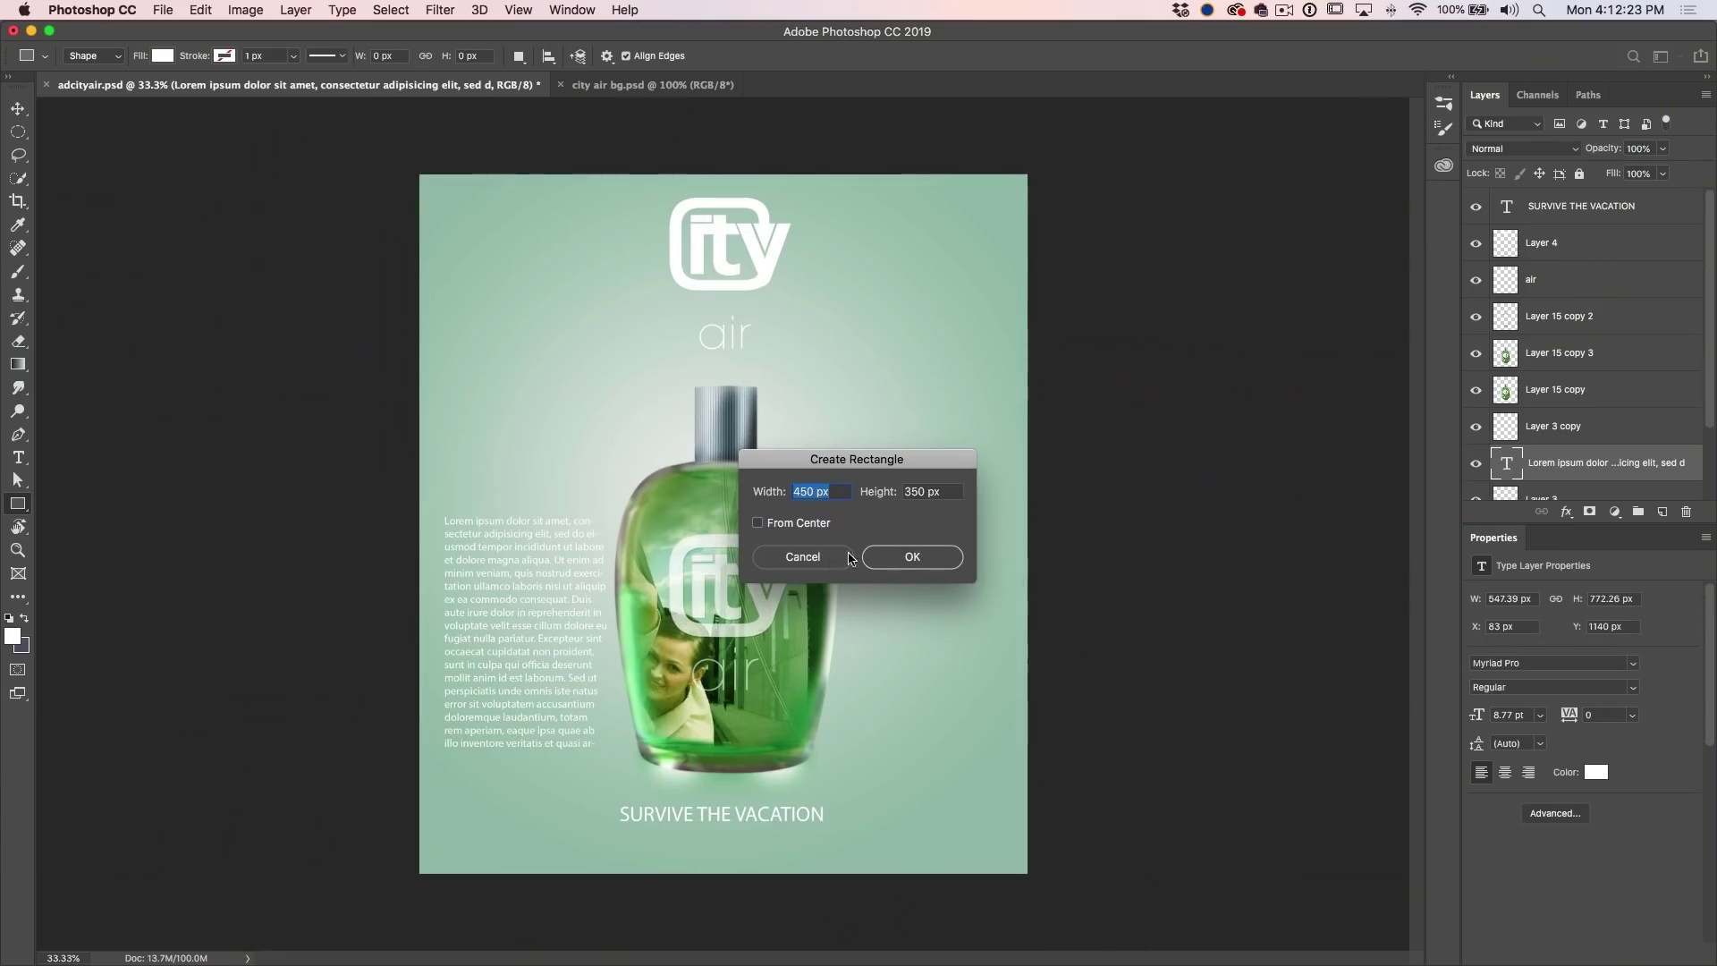
click(930, 562)
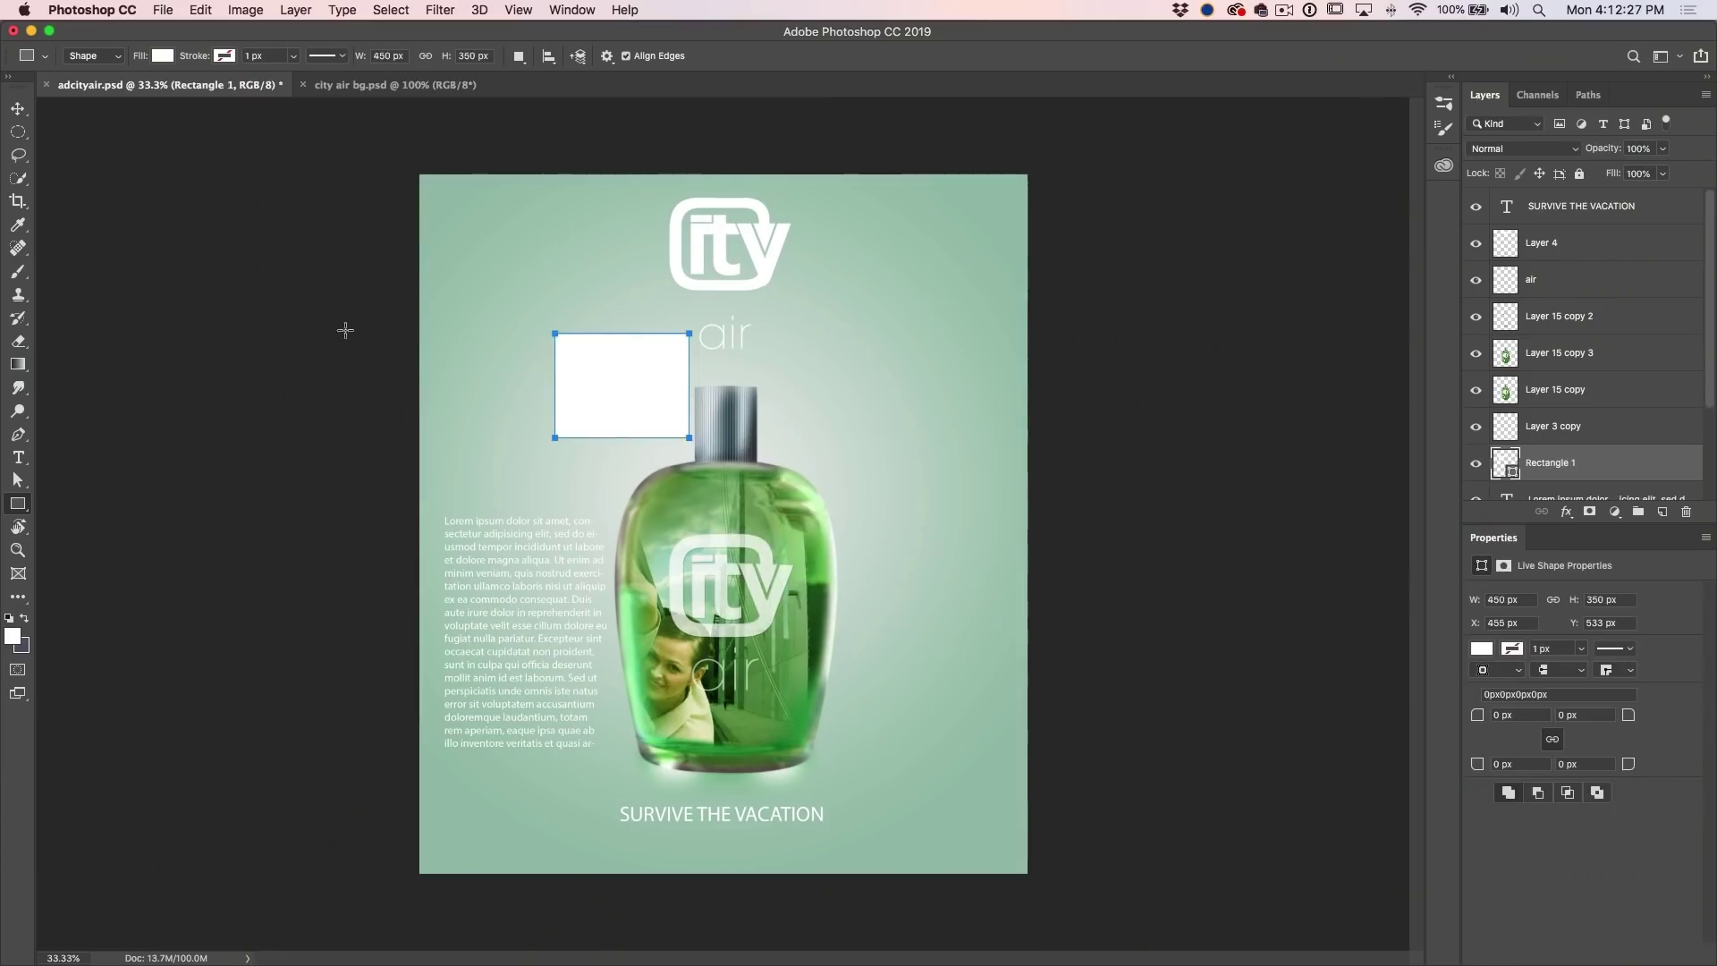
Move the white rectangle above the paragraph to about X 84 px, Y 709 px and set its opacity to 30%
click(17, 109)
drag(662, 364, 543, 417)
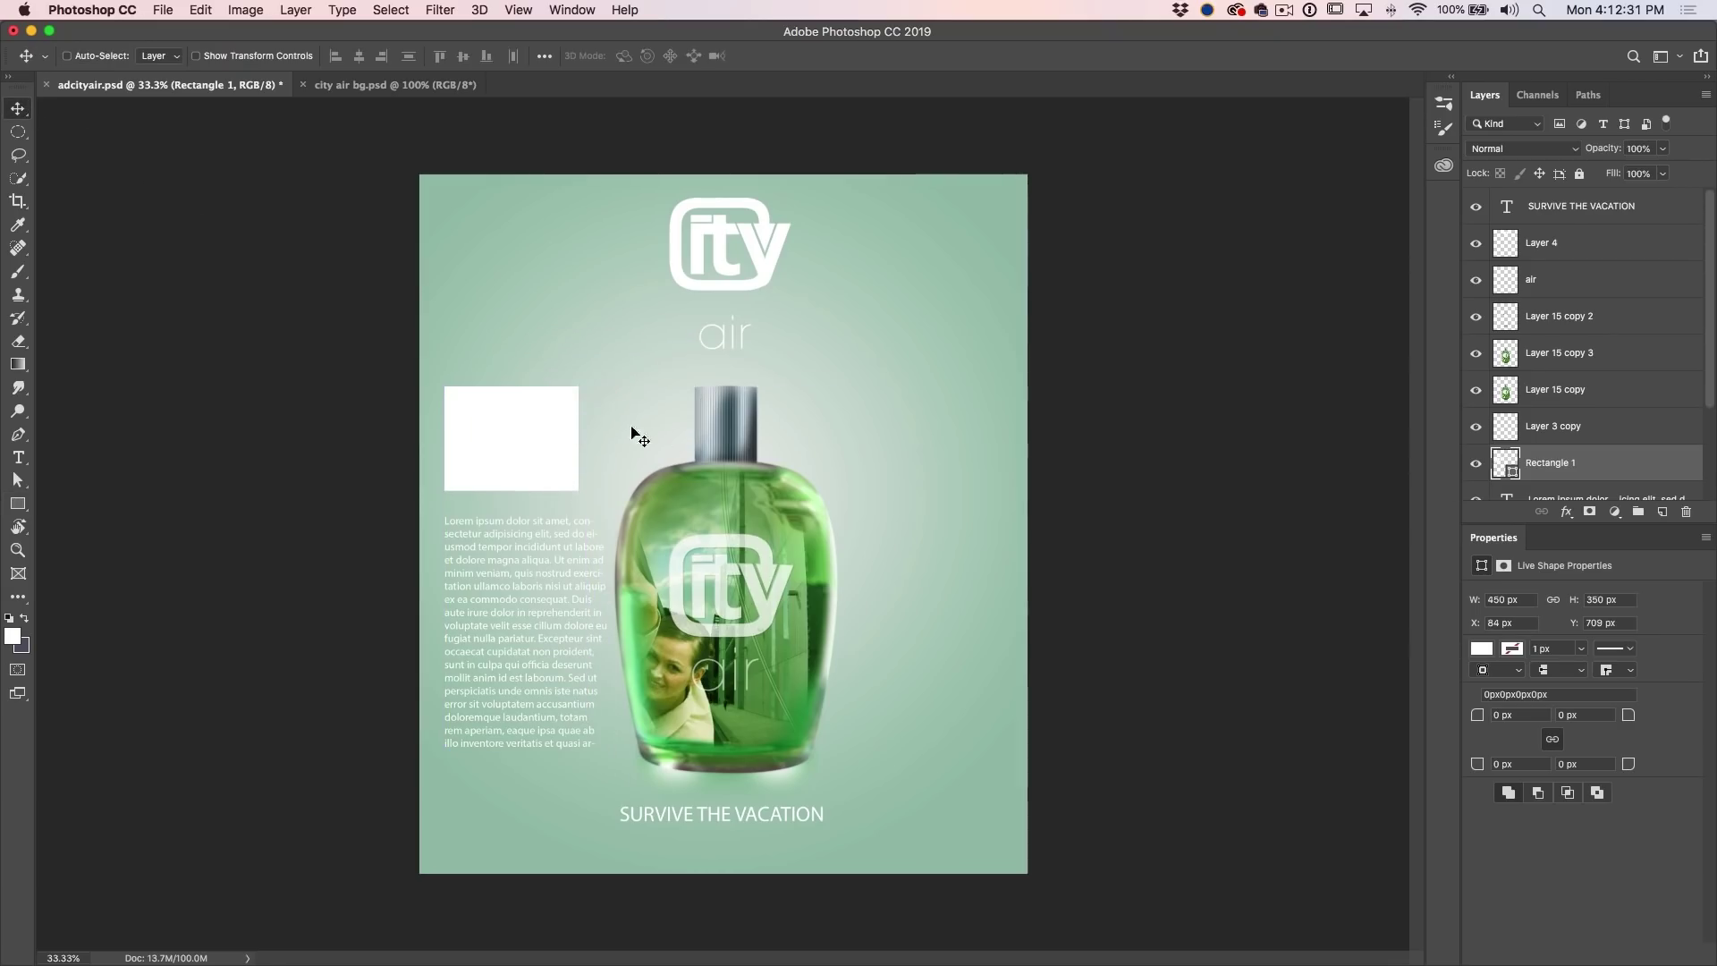
key(2)
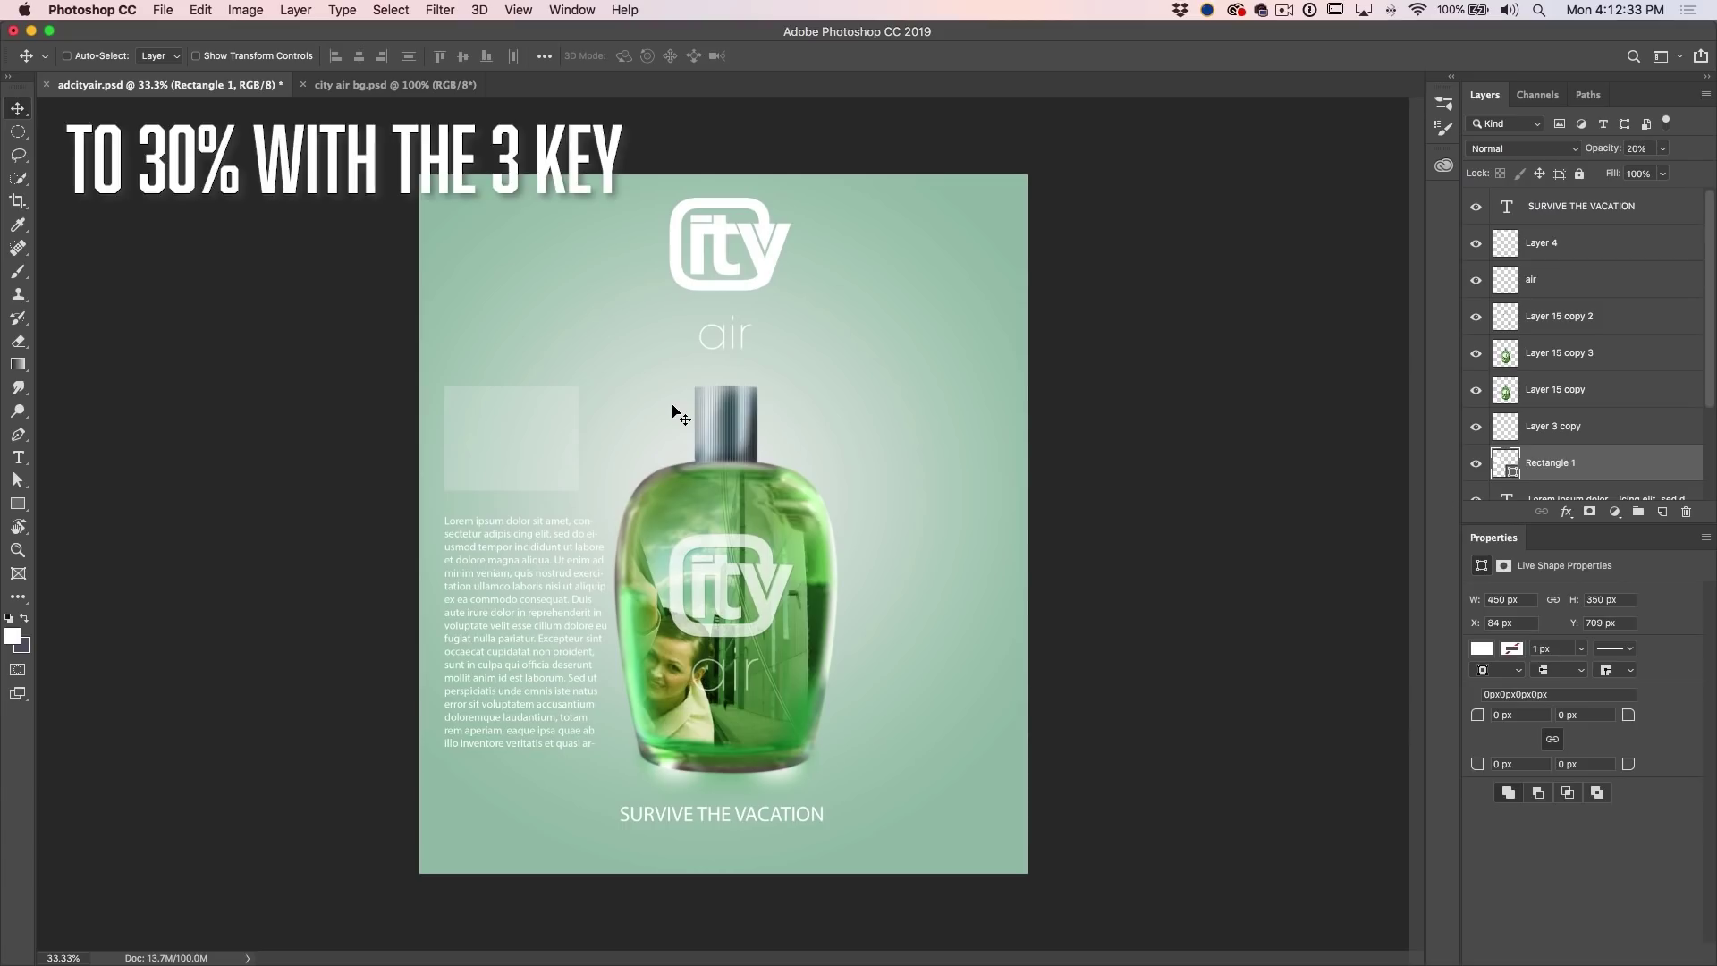
key(3)
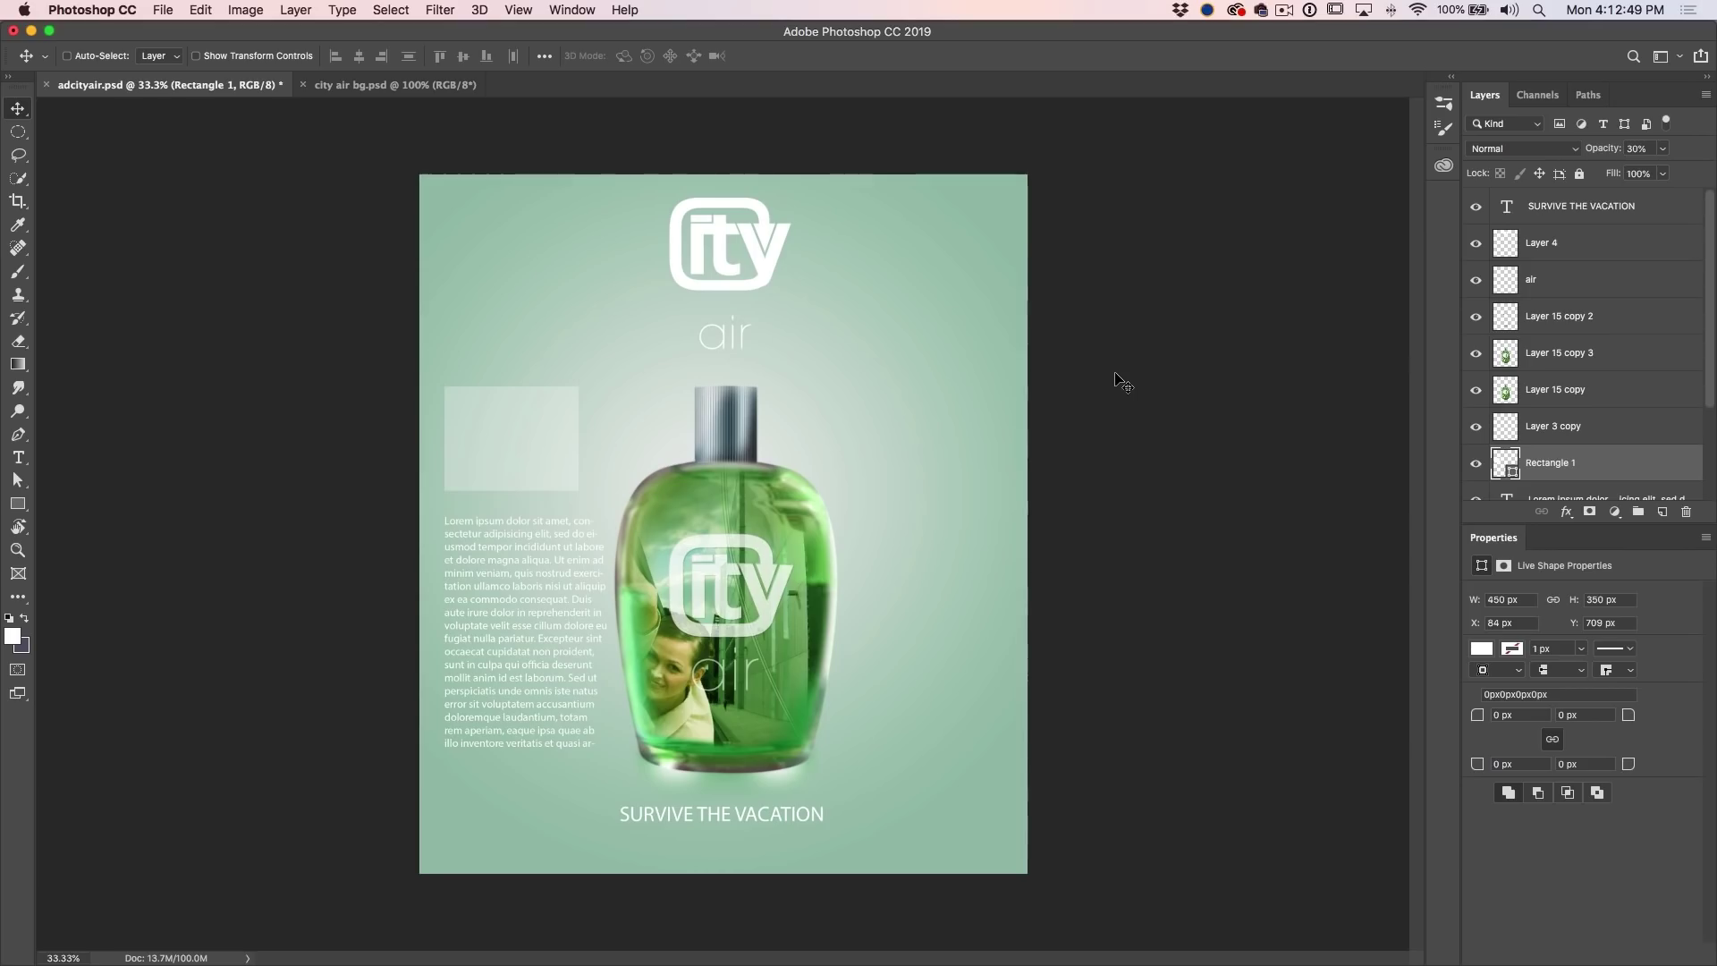
Bring the green corridor image from city air bg.psd into the poster and scale it to about 2056 × 2105 px, spanning the canvas width
click(403, 85)
drag(241, 85, 573, 366)
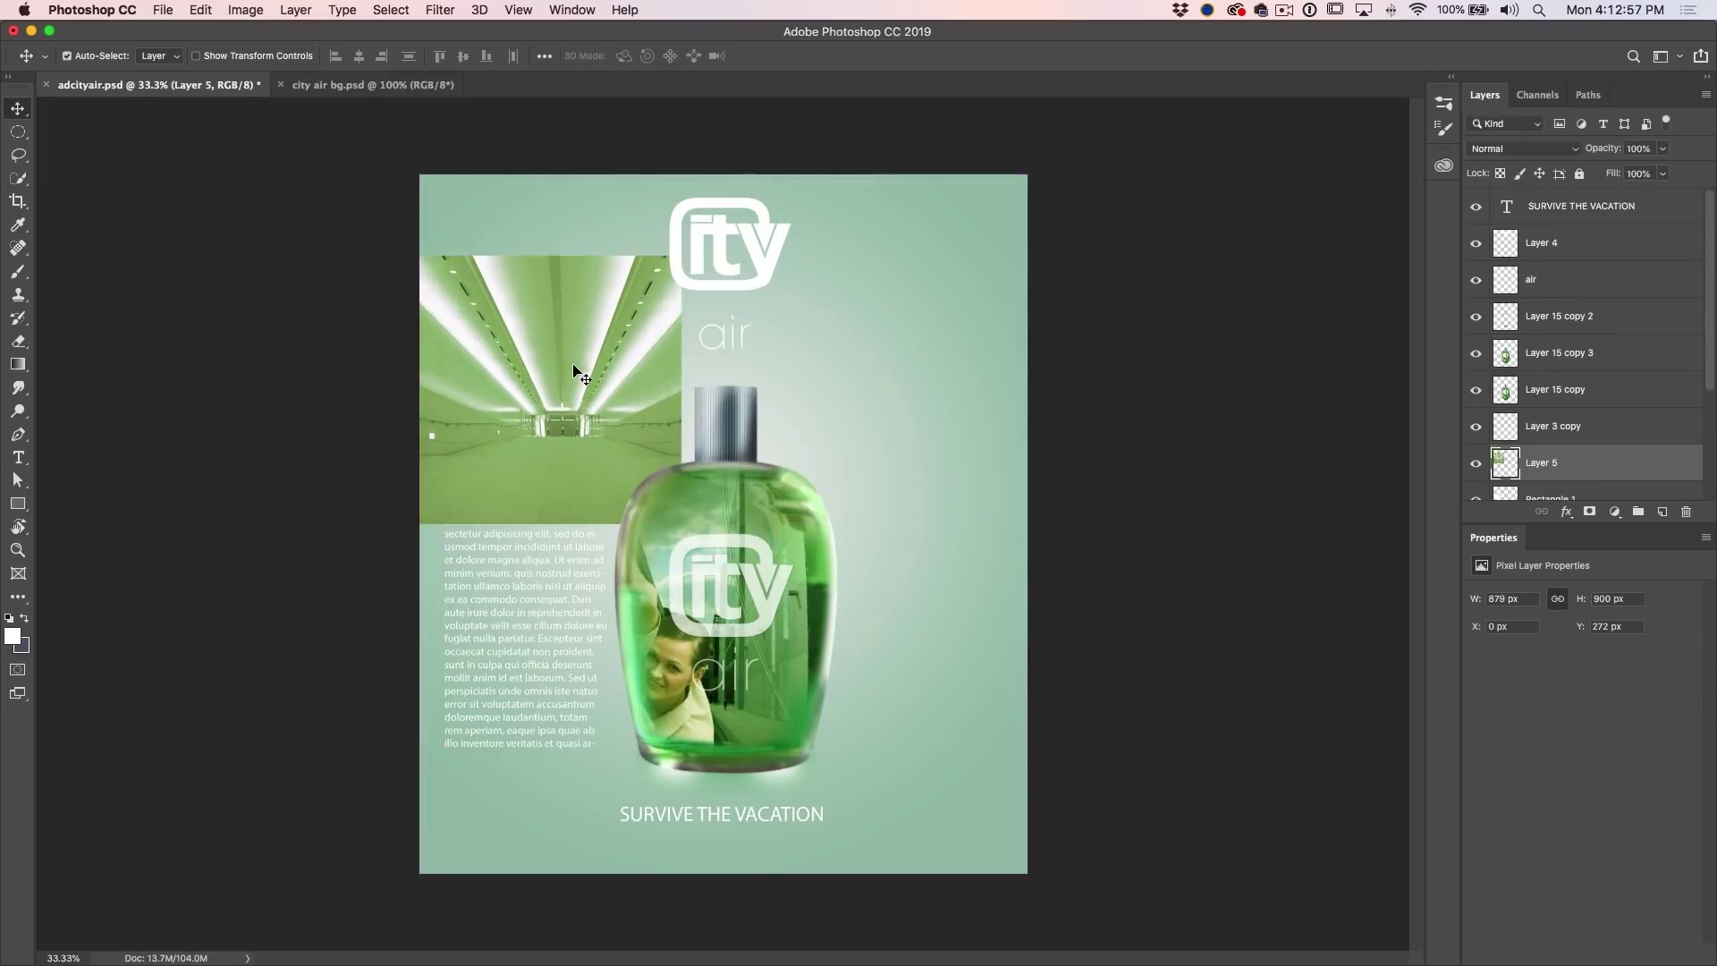
key(ctrl+t)
drag(682, 522, 1031, 882)
mouse_move(969, 797)
mouse_down()
mouse_move(974, 764)
mouse_move(969, 794)
mouse_up()
key(Return)
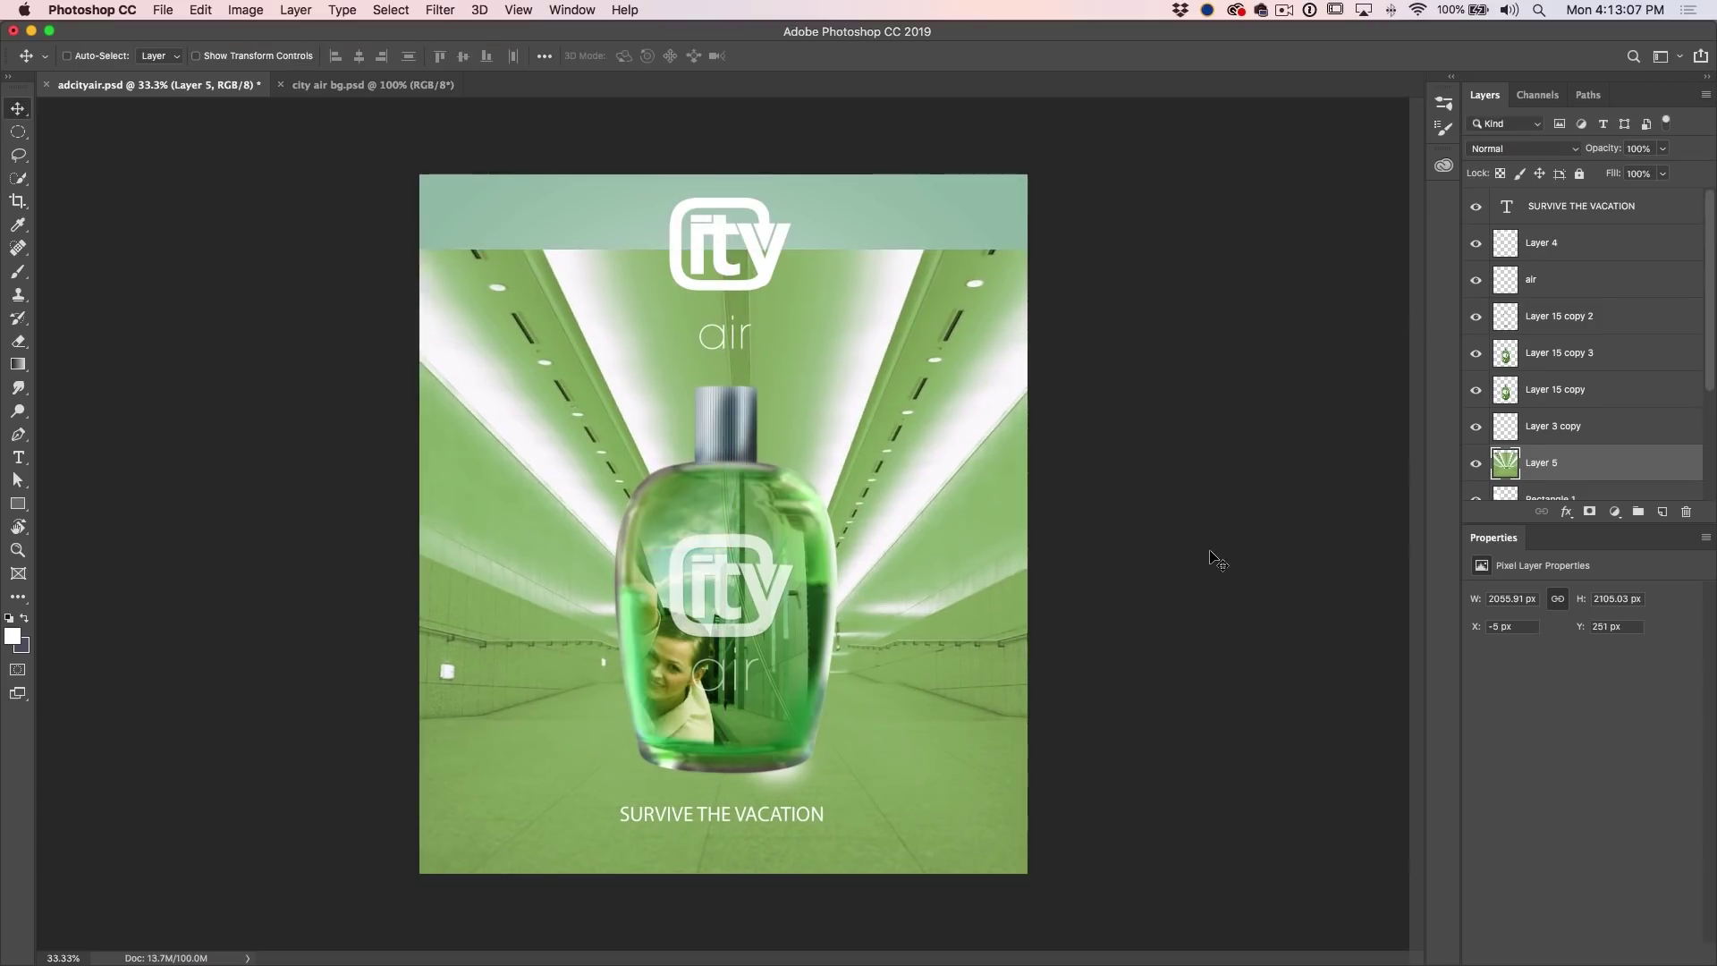
Move Layer 5 directly above Layer 2 and fade out its upper edge with a black-to-white gradient on a new layer mask
scroll(1659, 351, down, 4)
drag(1560, 300, 1553, 463)
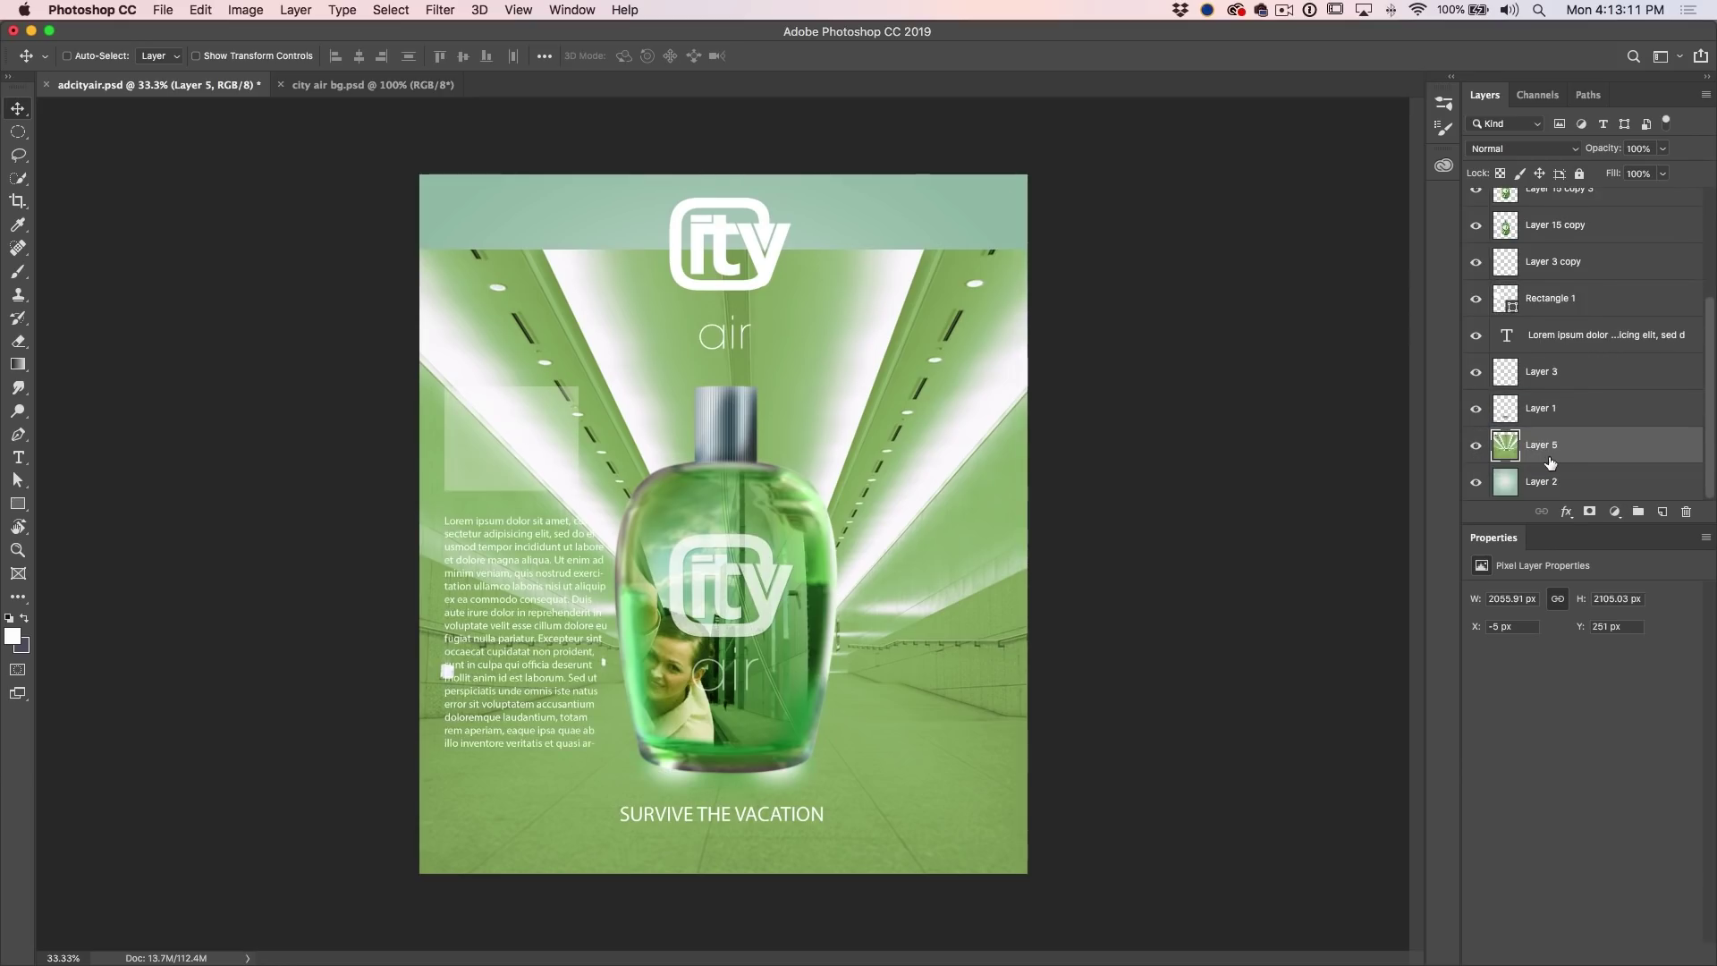
click(1590, 511)
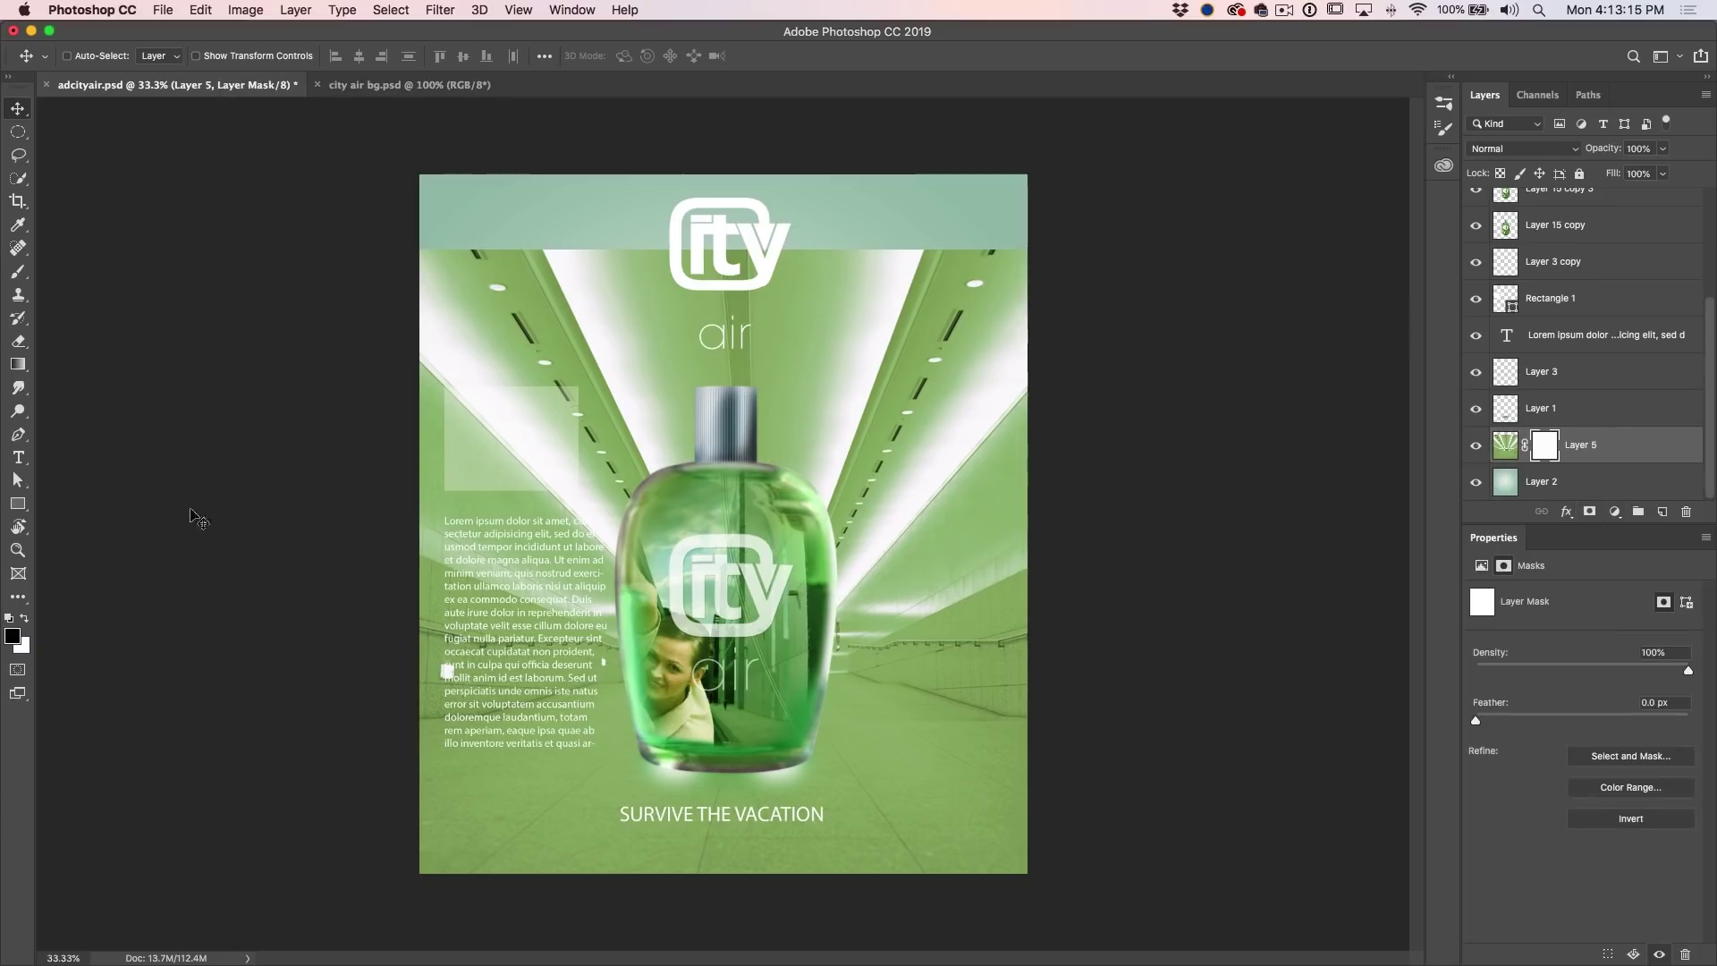
click(15, 366)
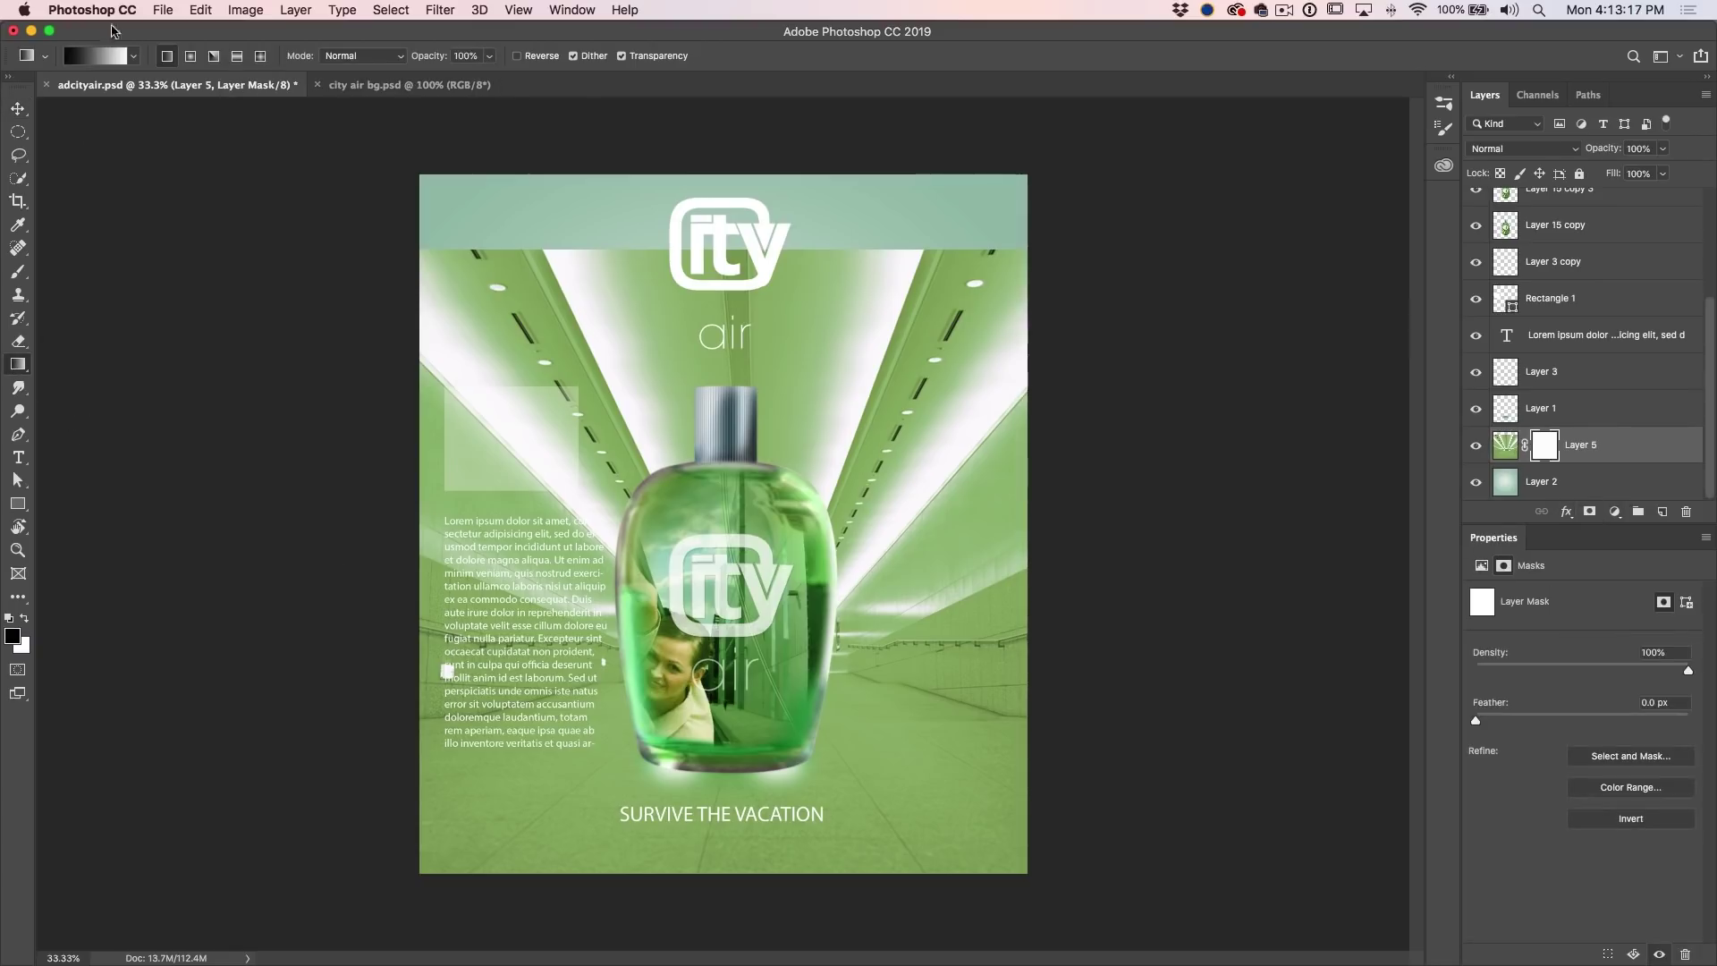
drag(585, 270, 587, 480)
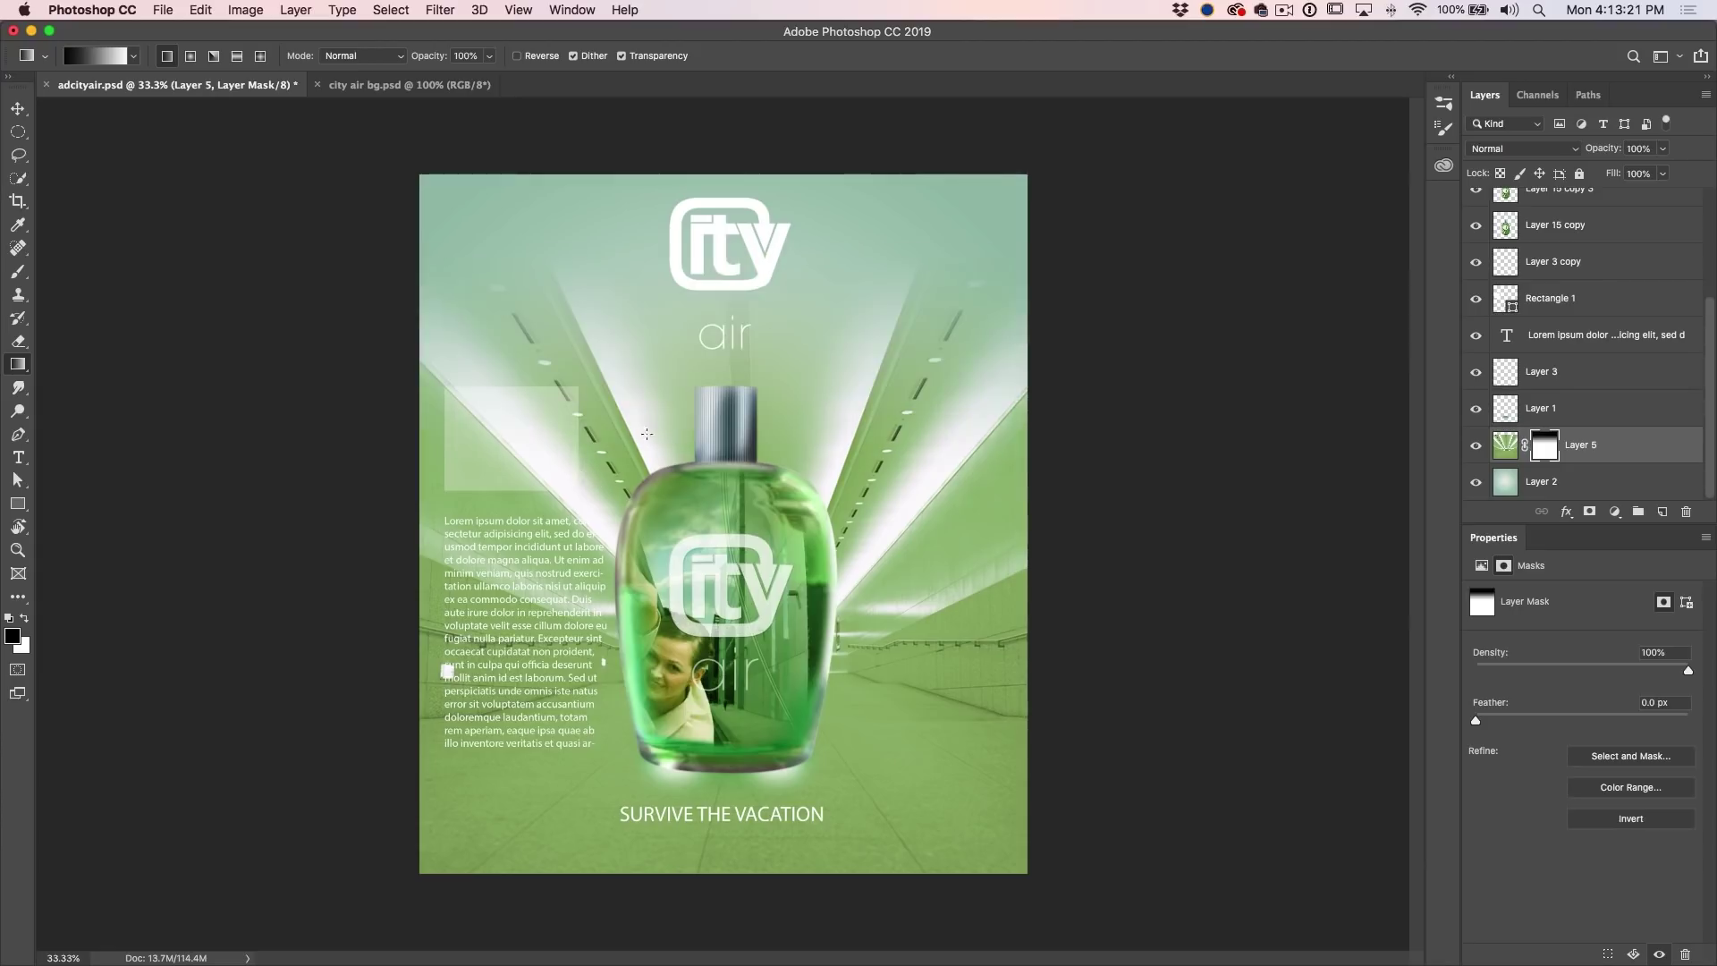
Try Layer 5 at 70% opacity, and settle on the Linear Burn blend mode at 58% opacity
drag(1605, 150, 1562, 164)
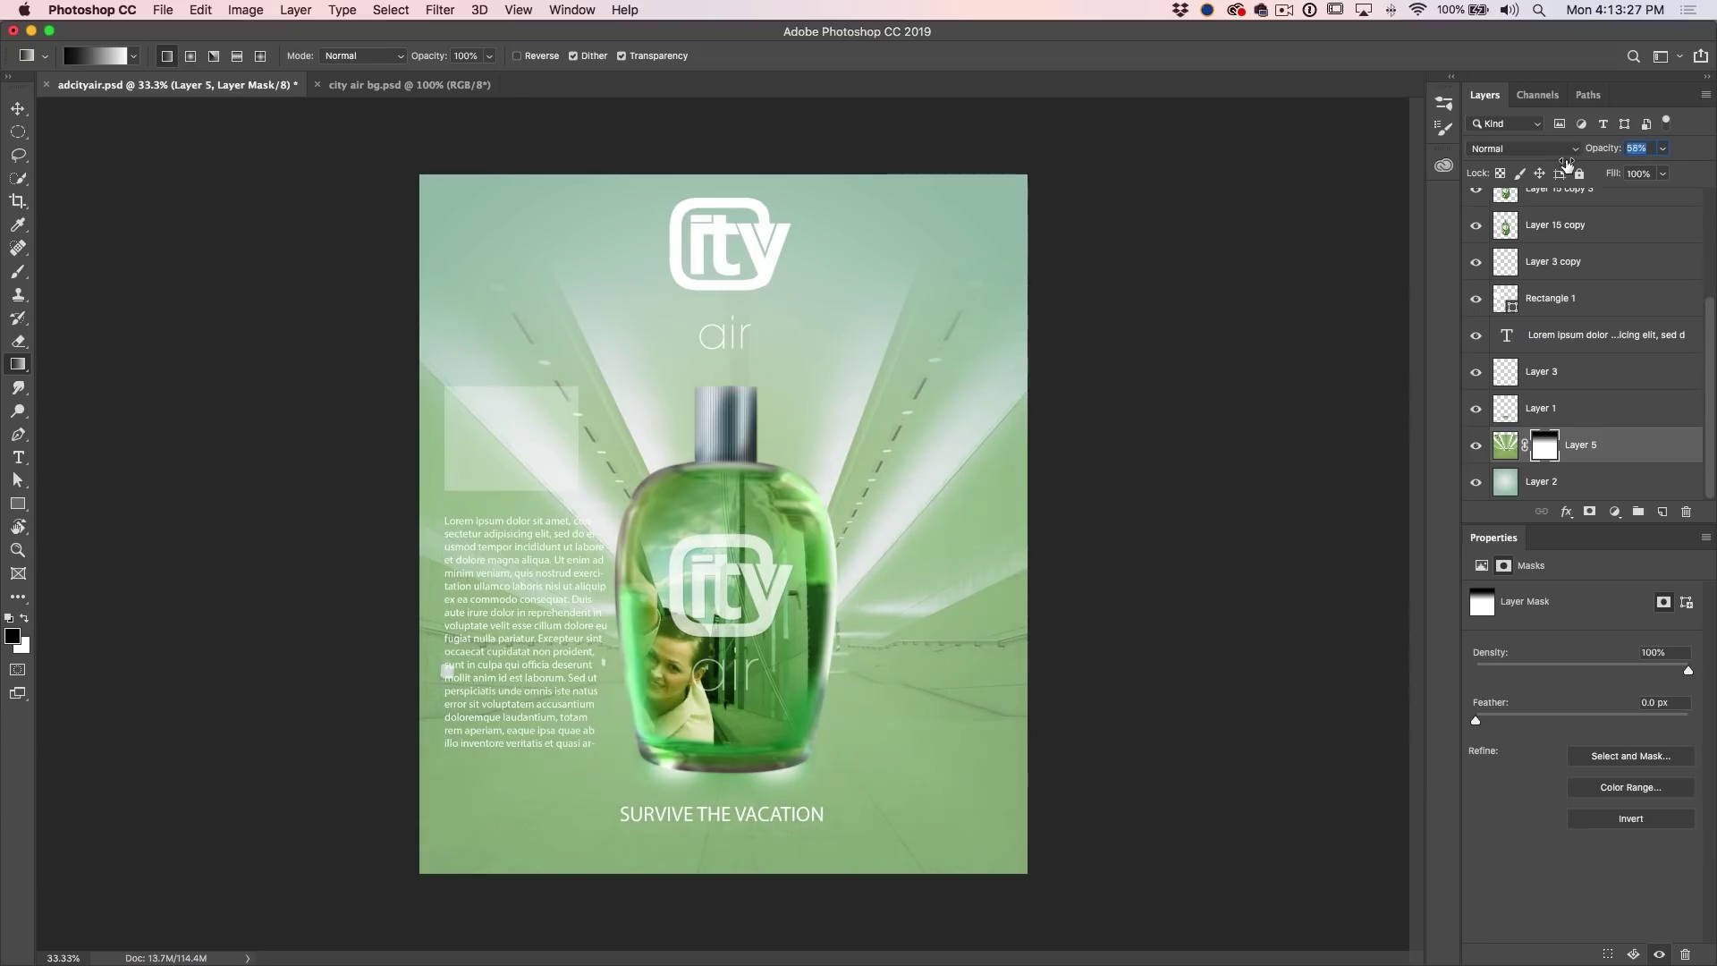
drag(1574, 161, 1579, 161)
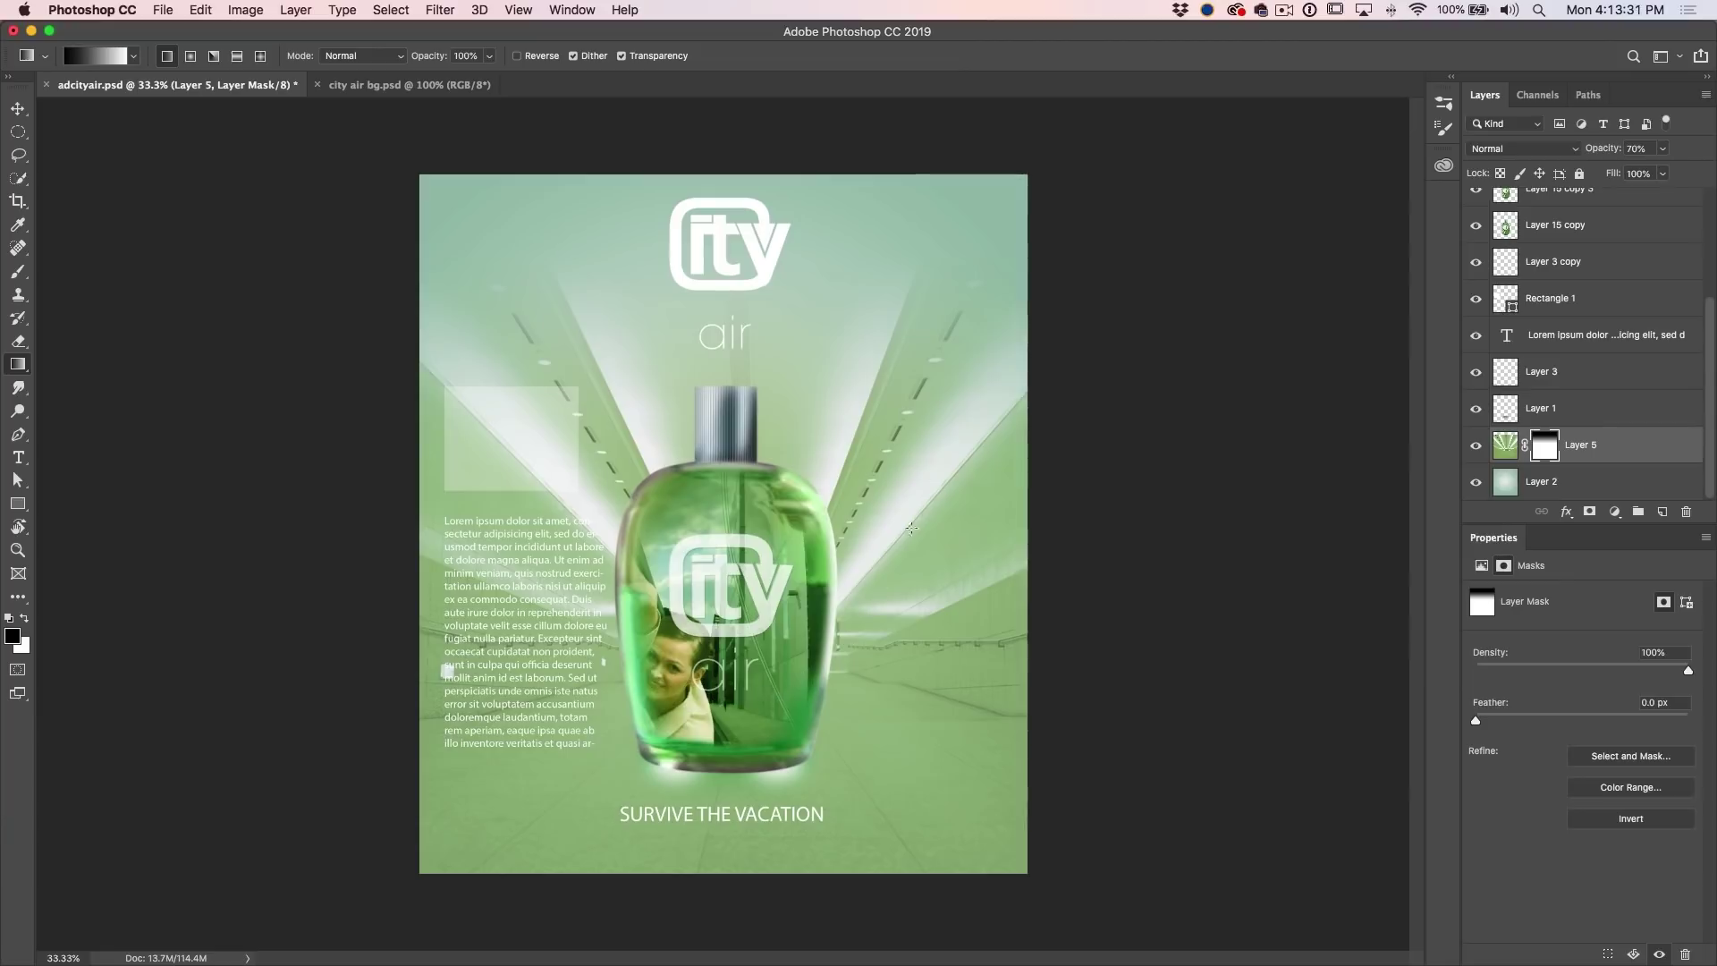
click(1507, 158)
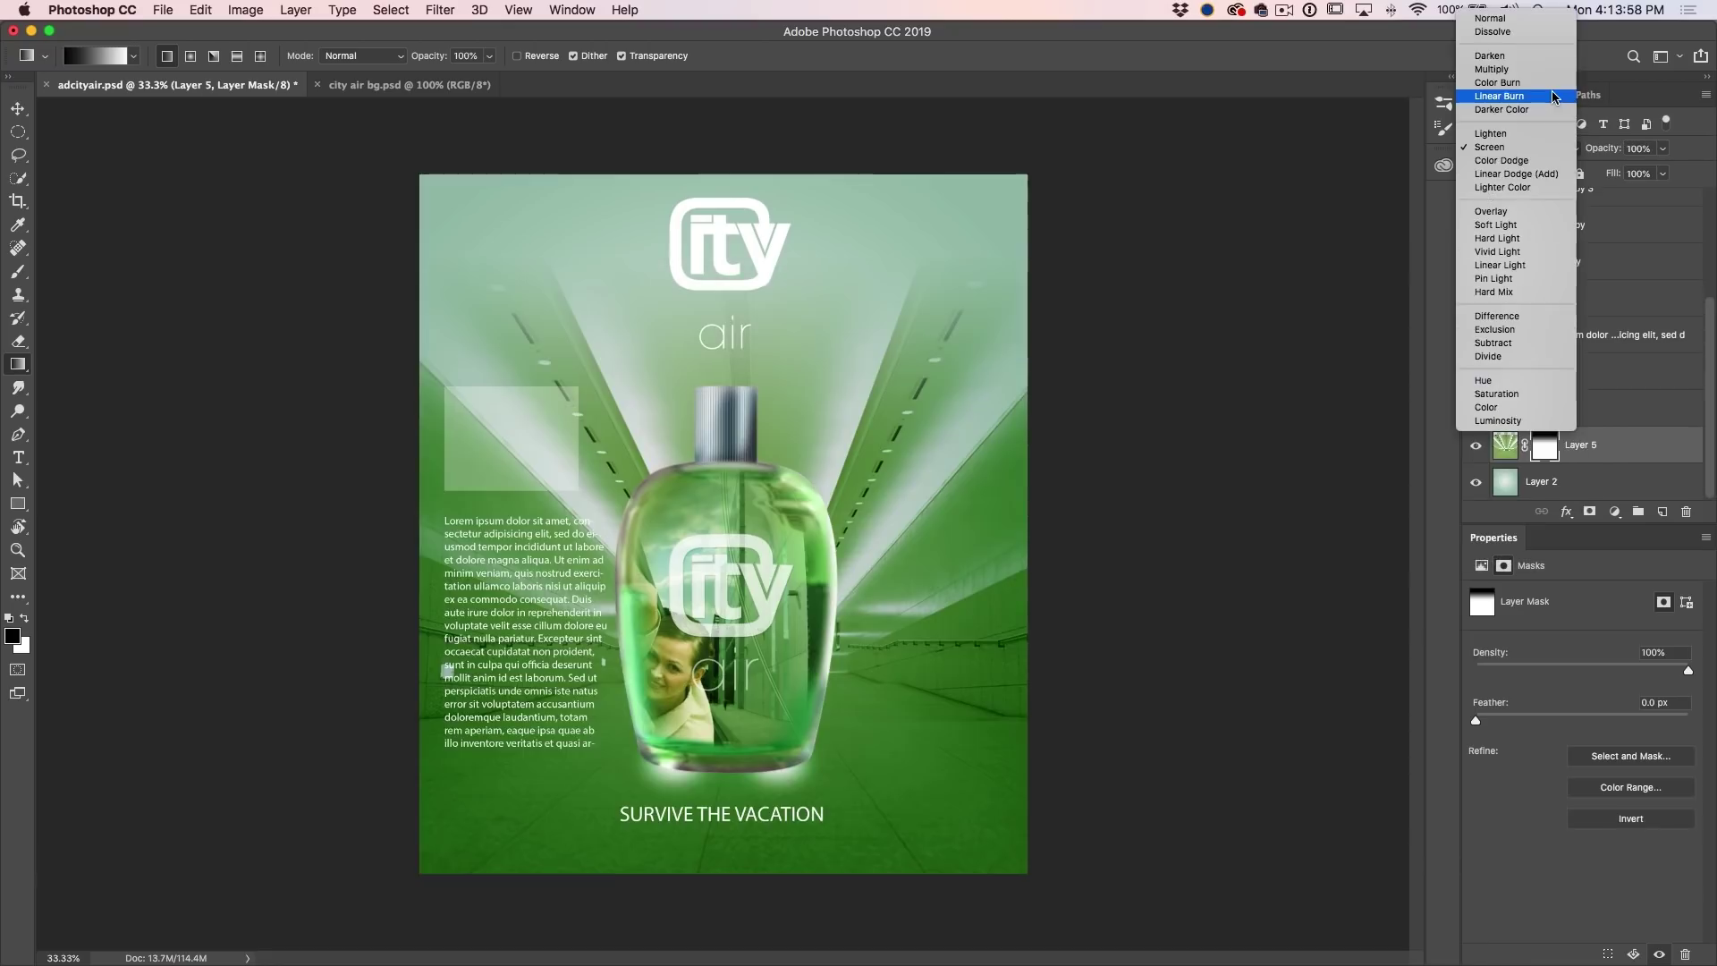
click(1554, 96)
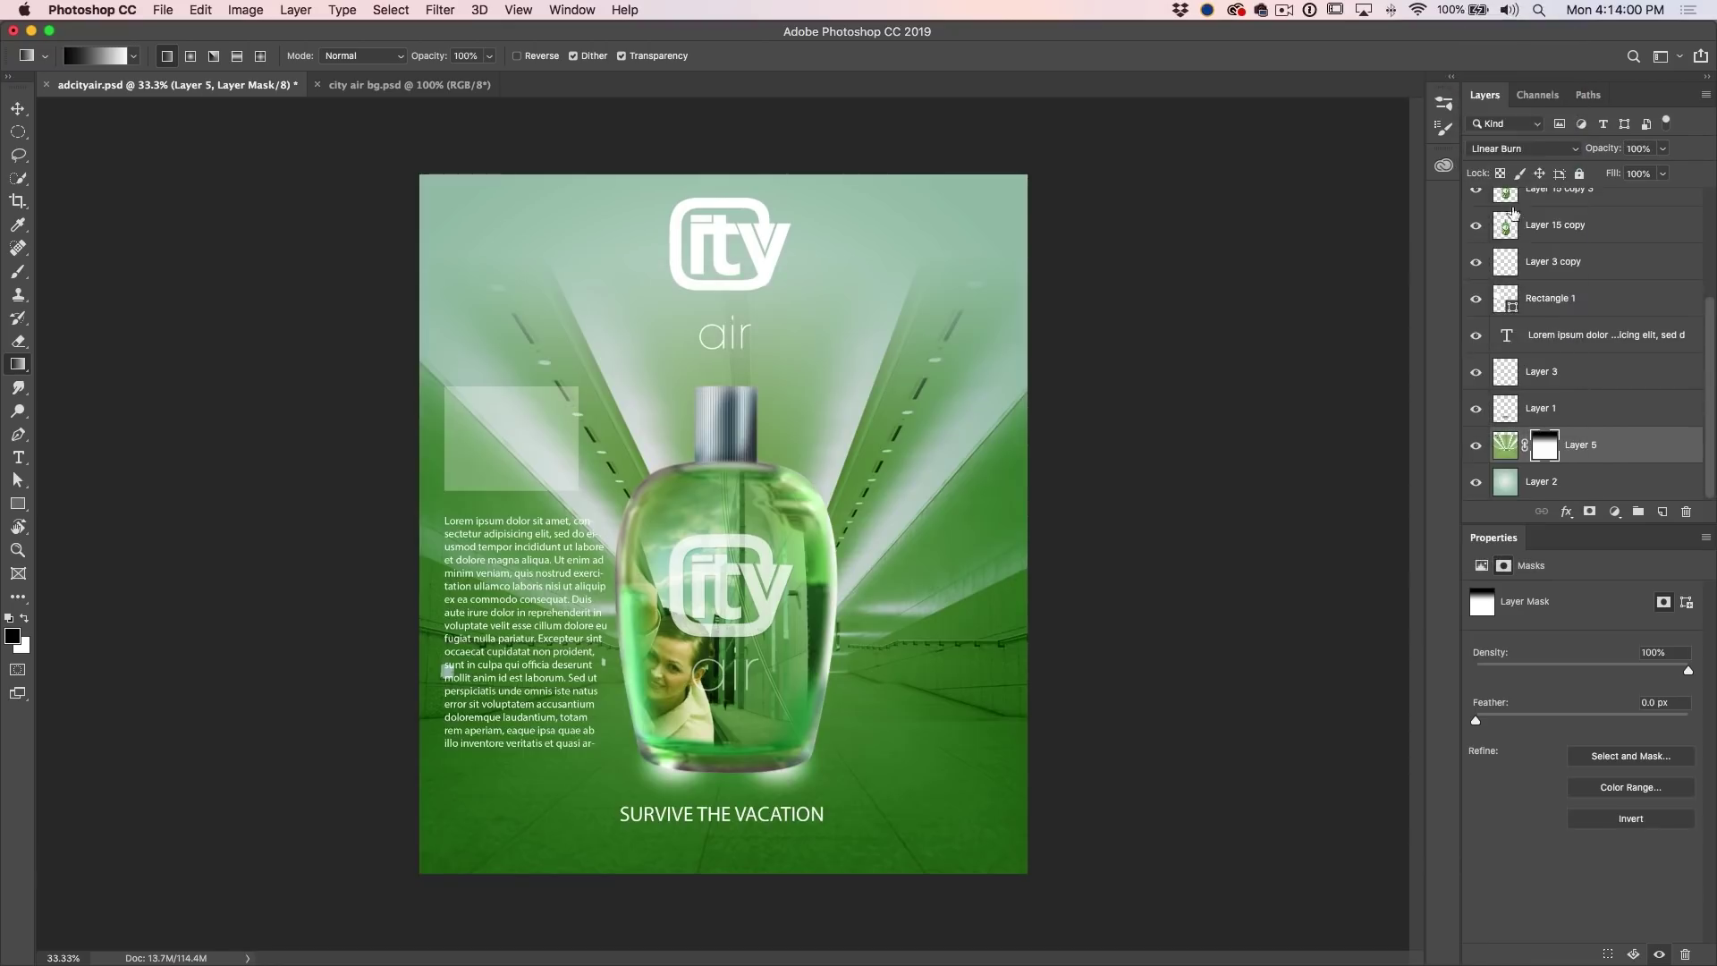
drag(1611, 154, 1571, 168)
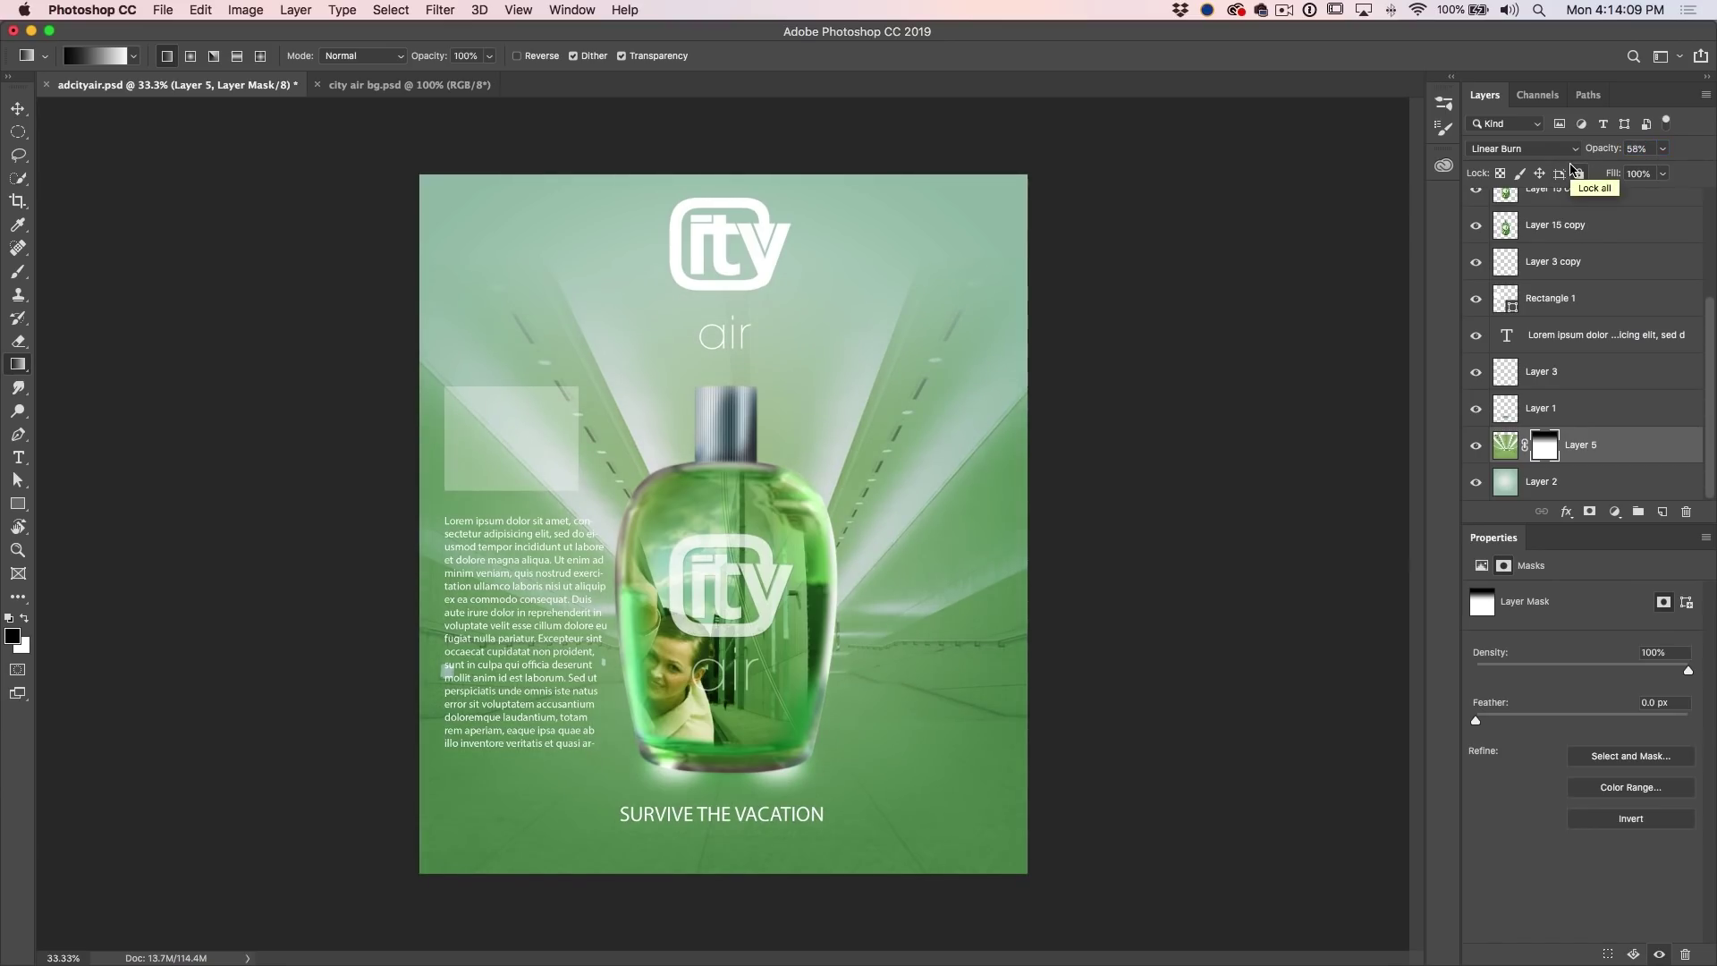
Turn on Legacy Compositing in the Performance preferences
click(79, 7)
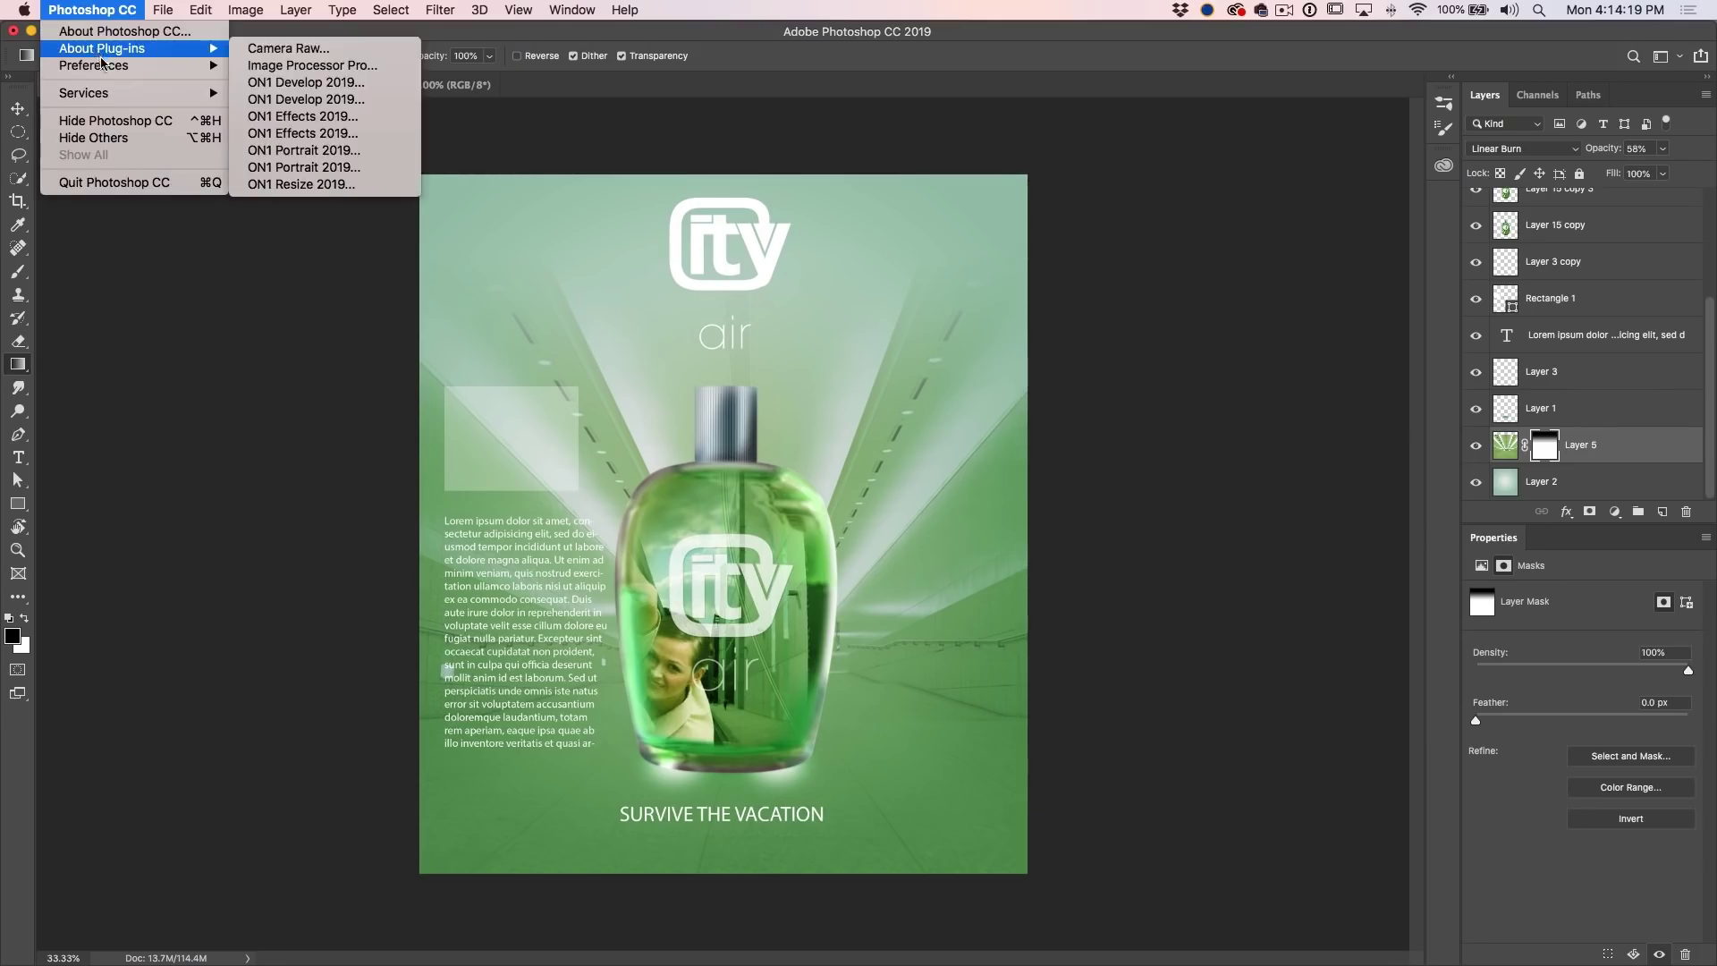
mouse_move(103, 67)
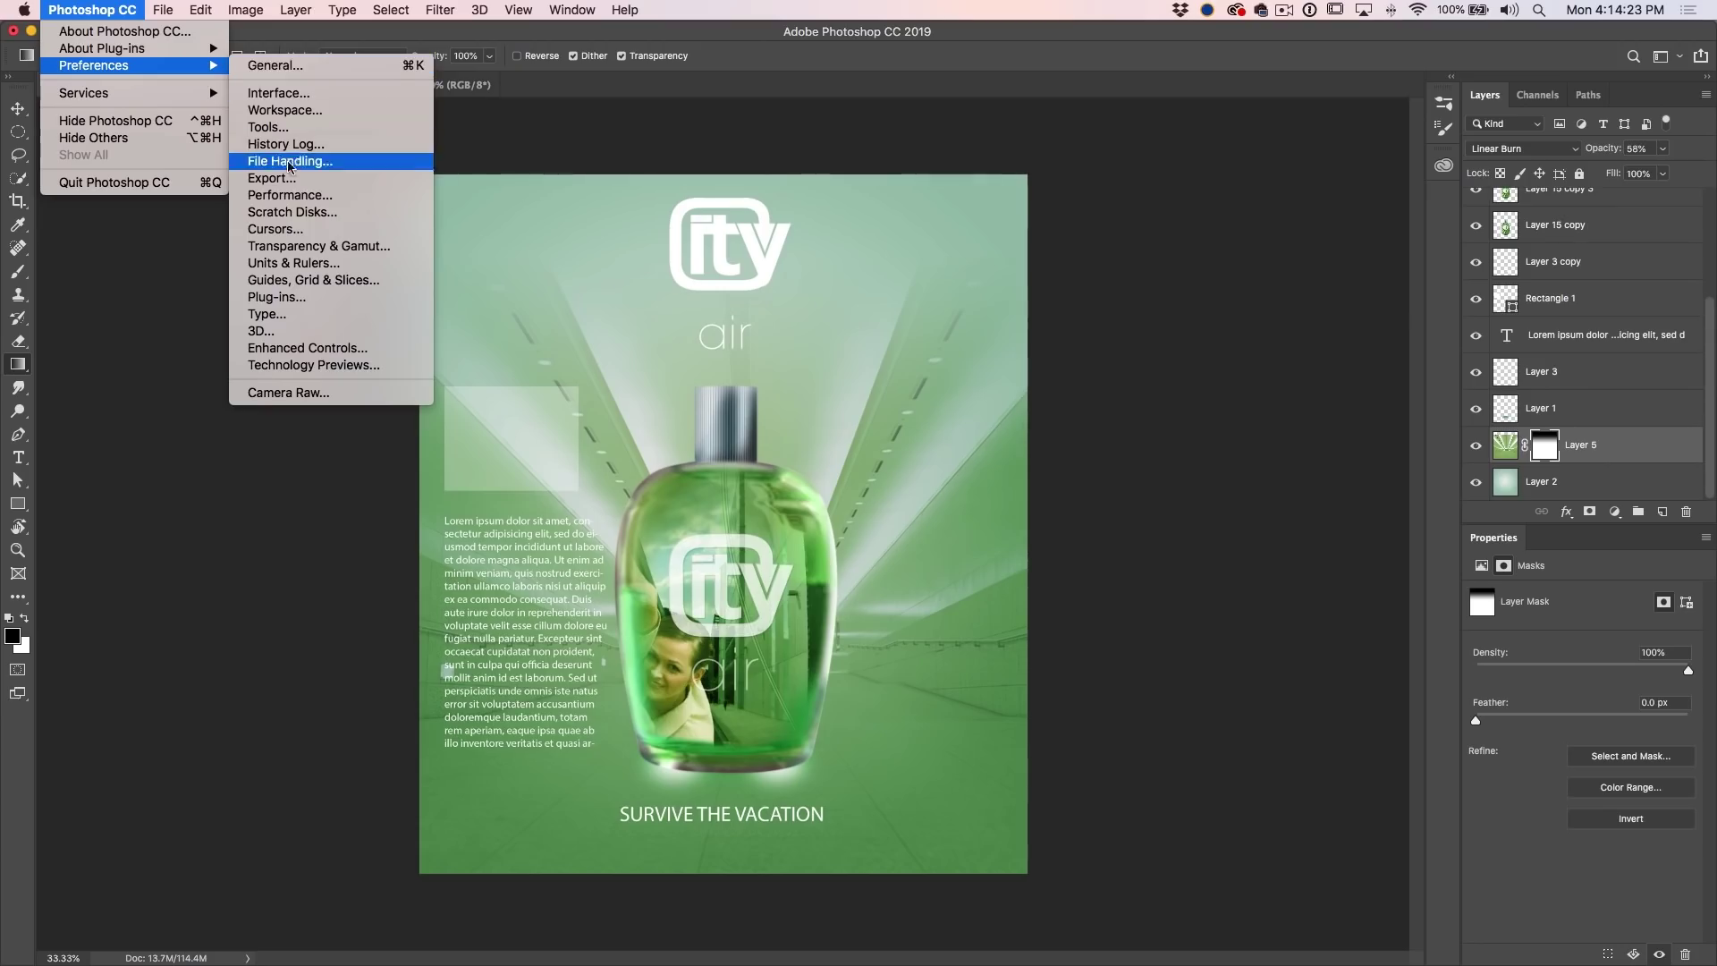
click(290, 195)
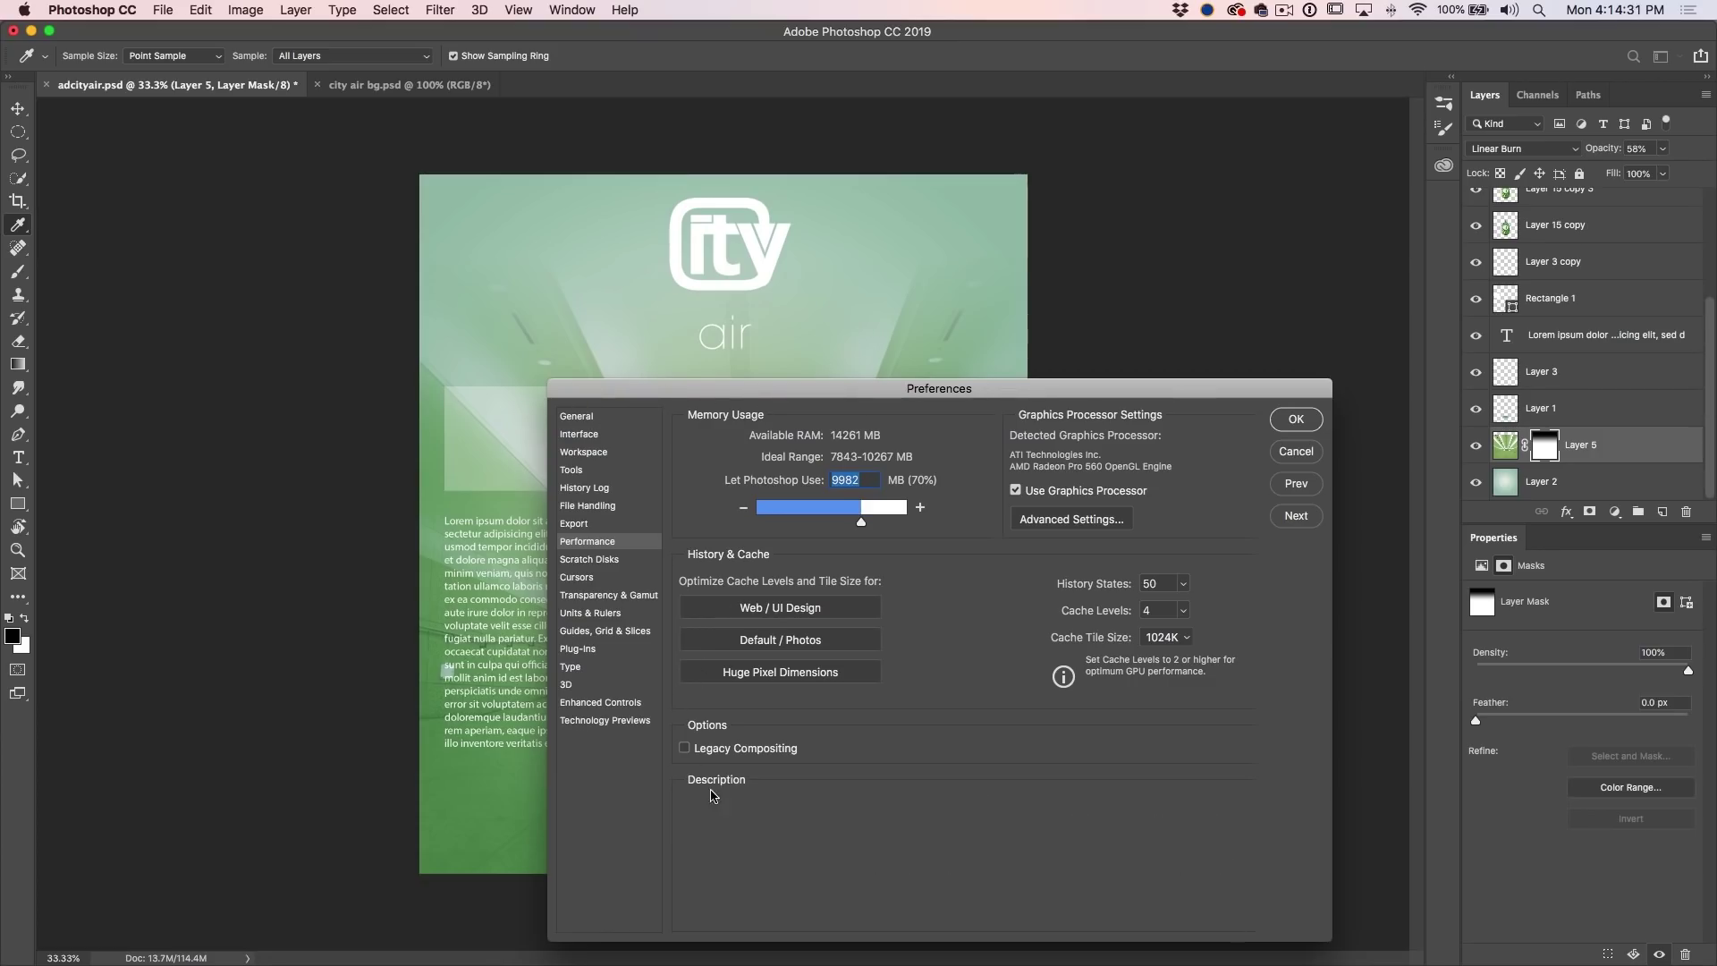
click(686, 748)
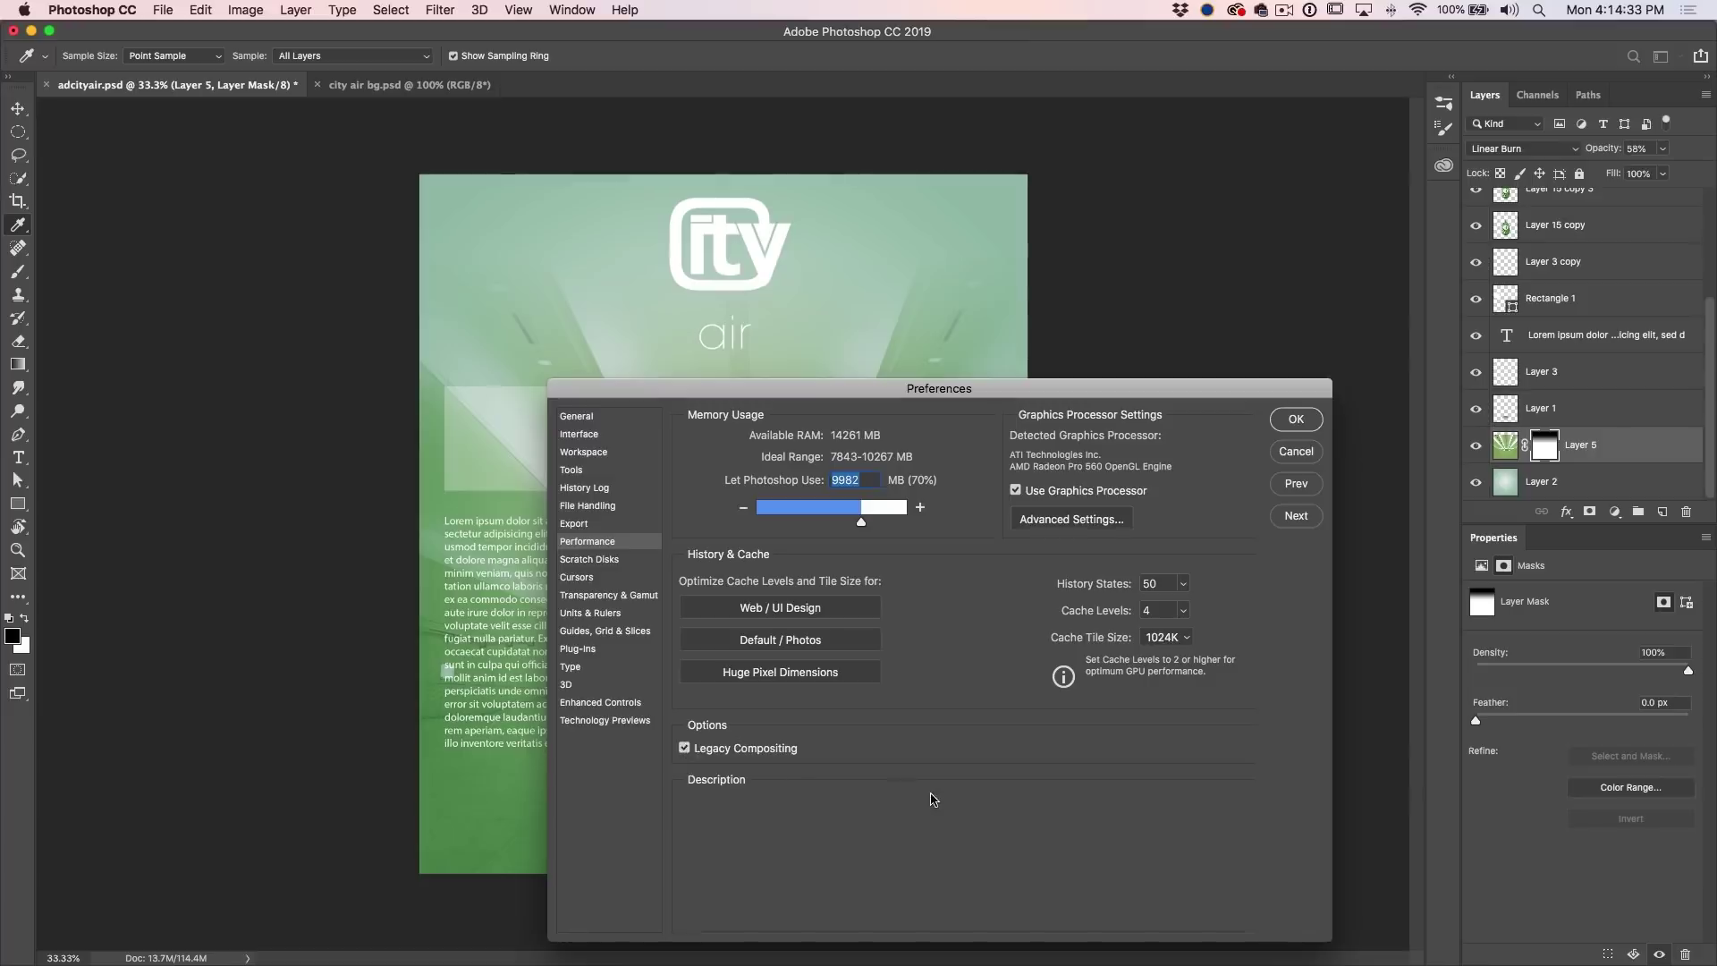